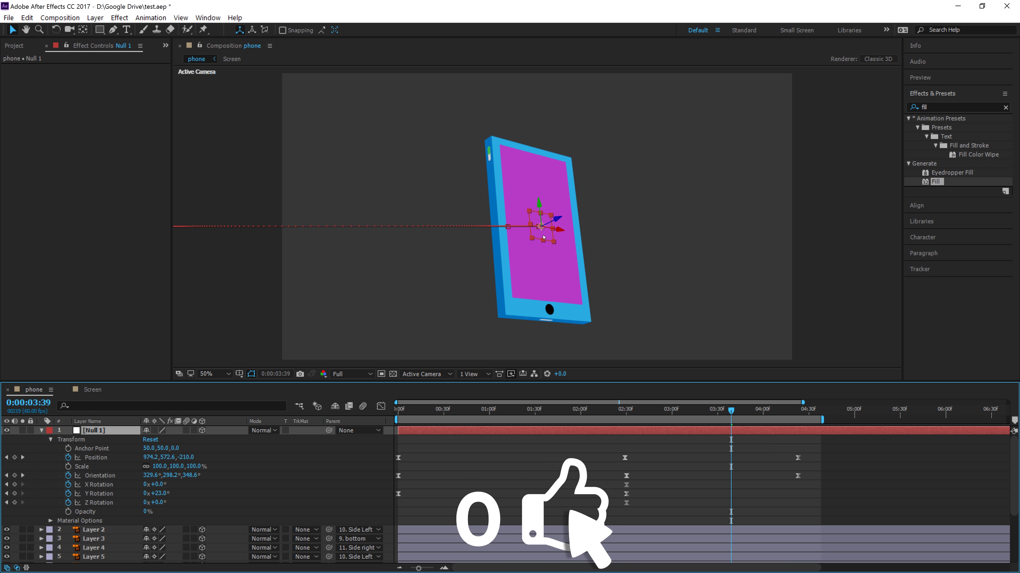
# - Rotate Null 1 so the 3D phone tilts diagonally with its far side edge showing
pyautogui.moveTo(546, 237)
pyautogui.mouseDown()
pyautogui.moveTo(477, 190)
pyautogui.moveTo(523, 214)
pyautogui.moveTo(538, 251)
pyautogui.mouseUp()
pyautogui.press('v')
# - Recolour the fill of Deep Royal Blue Solid 1 by sampling the phone's dark blue side and adjusting it to #1677B8
pyautogui.scroll(-3, 500, 515)
pyautogui.click(106, 559)
pyautogui.click(113, 96)
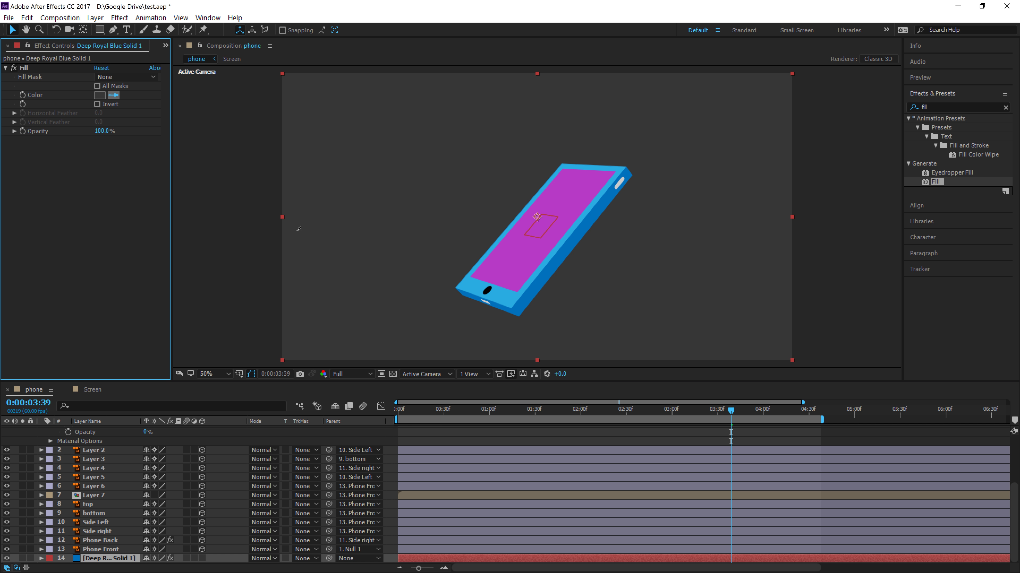
pyautogui.click(526, 300)
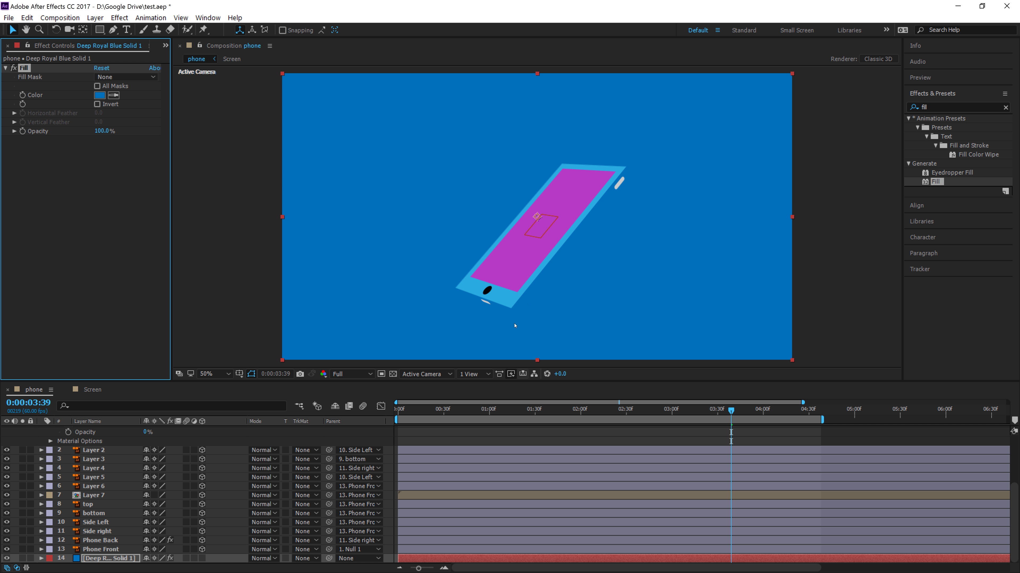
pyautogui.click(100, 95)
pyautogui.moveTo(344, 190); pyautogui.dragTo(329, 192)
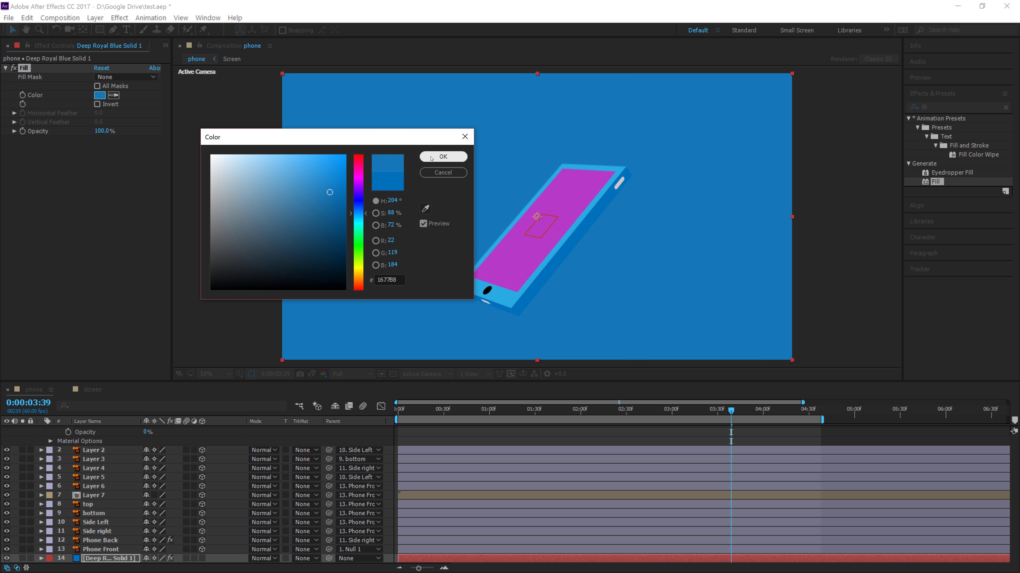
pyautogui.click(443, 157)
# - Rotate Null 1 to stand the phone nearly upright, with its side edge and green button turned into view
pyautogui.click(545, 250)
pyautogui.press('w')
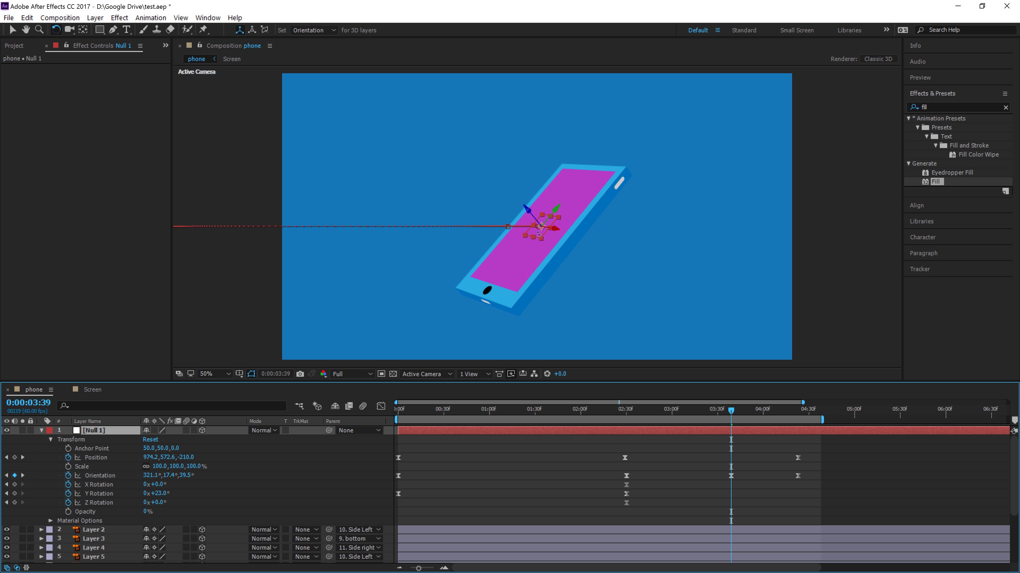
pyautogui.click(555, 240)
pyautogui.moveTo(563, 240); pyautogui.dragTo(486, 218)
pyautogui.press('v')
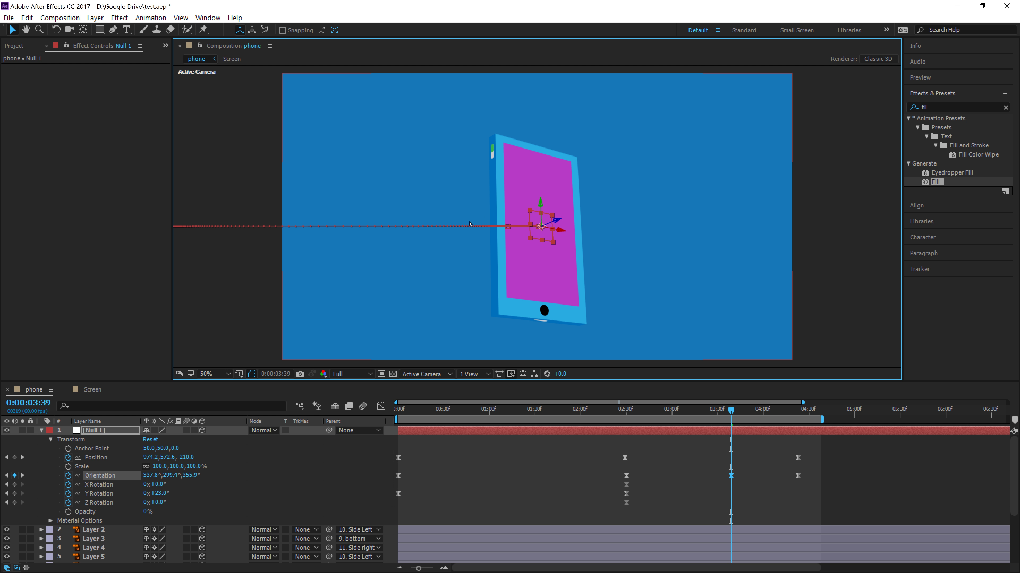
# - Switch to Illustrator and examine the unfolded phone artwork in phone2.ai
pyautogui.click(958, 5)
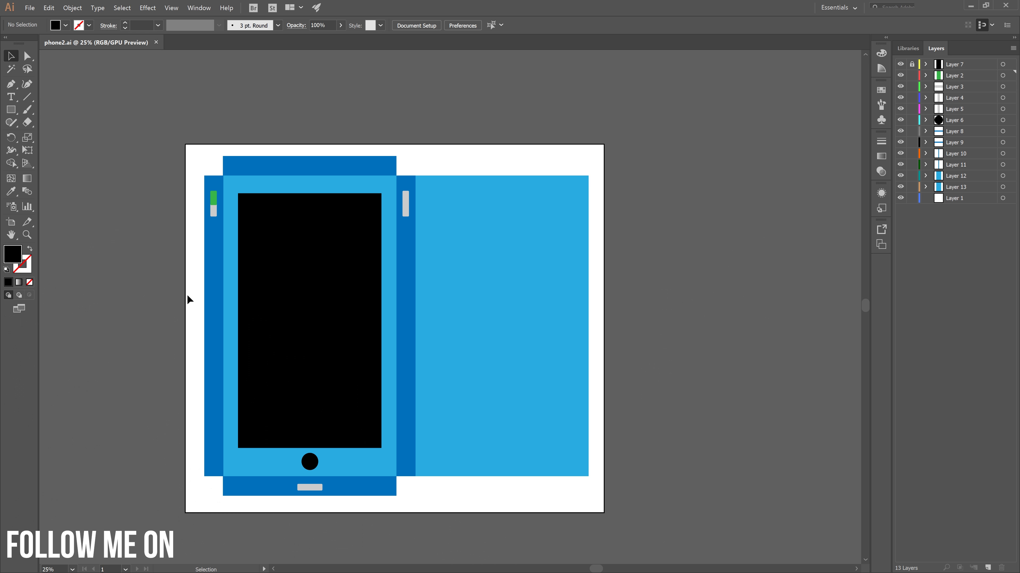
pyautogui.moveTo(112, 132); pyautogui.dragTo(771, 556)
pyautogui.click(690, 415)
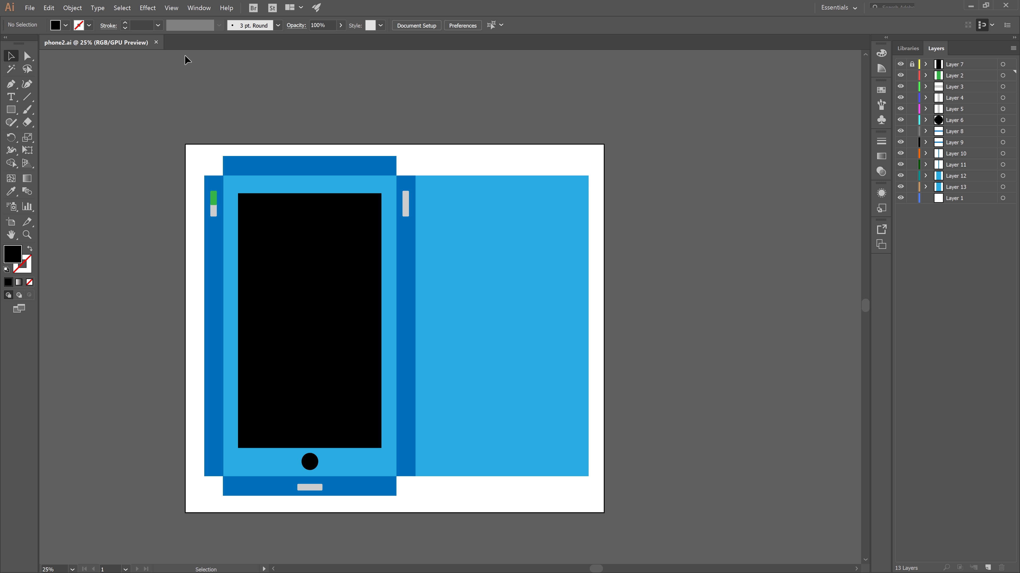
# - Create a new landscape document 3840 points wide and 2160 points high
pyautogui.click(30, 8)
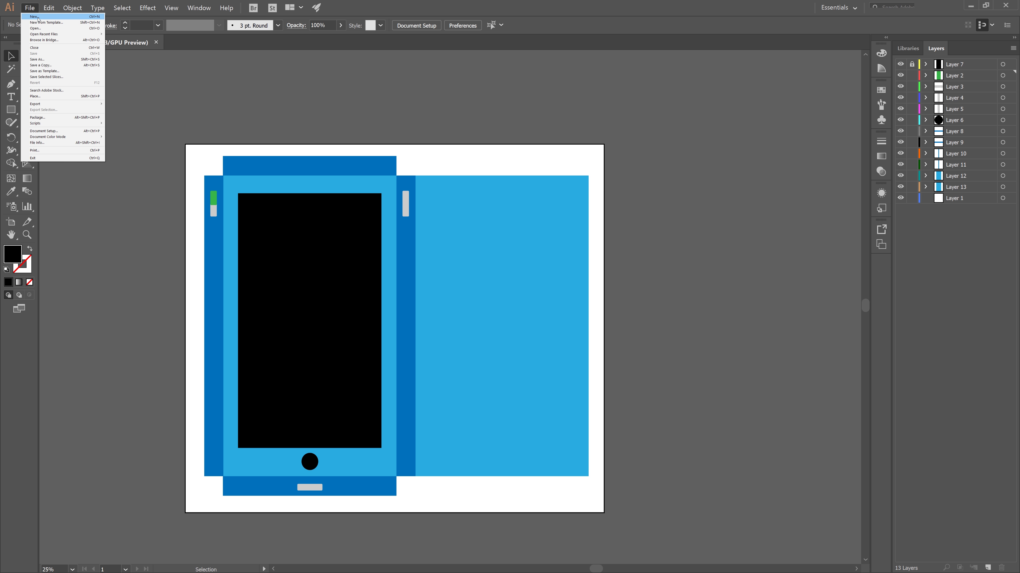
pyautogui.click(35, 17)
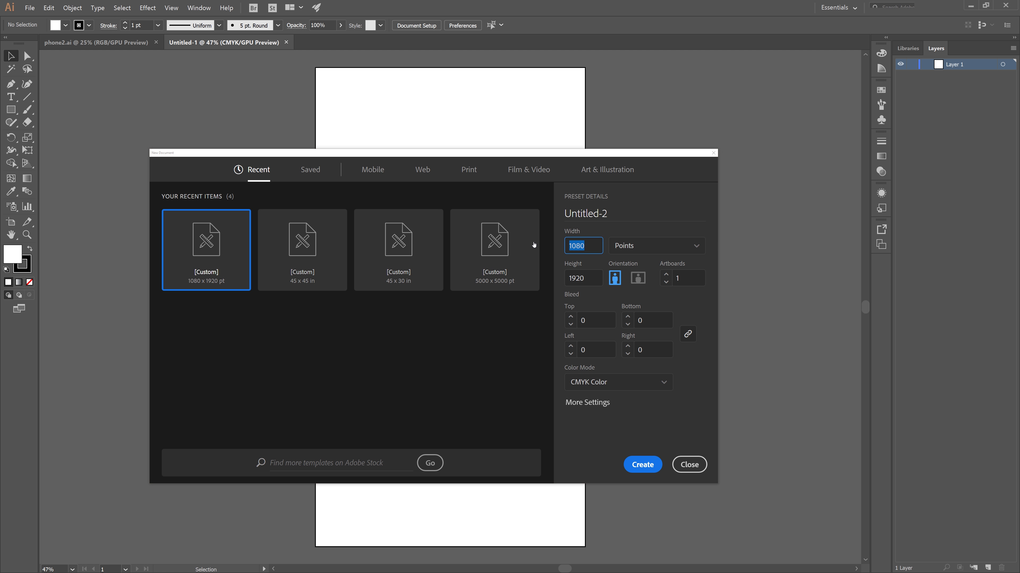
pyautogui.write('1')
pyautogui.press('Tab')
pyautogui.click(584, 242)
pyautogui.write('3840')
pyautogui.press('Tab')
pyautogui.write('216')
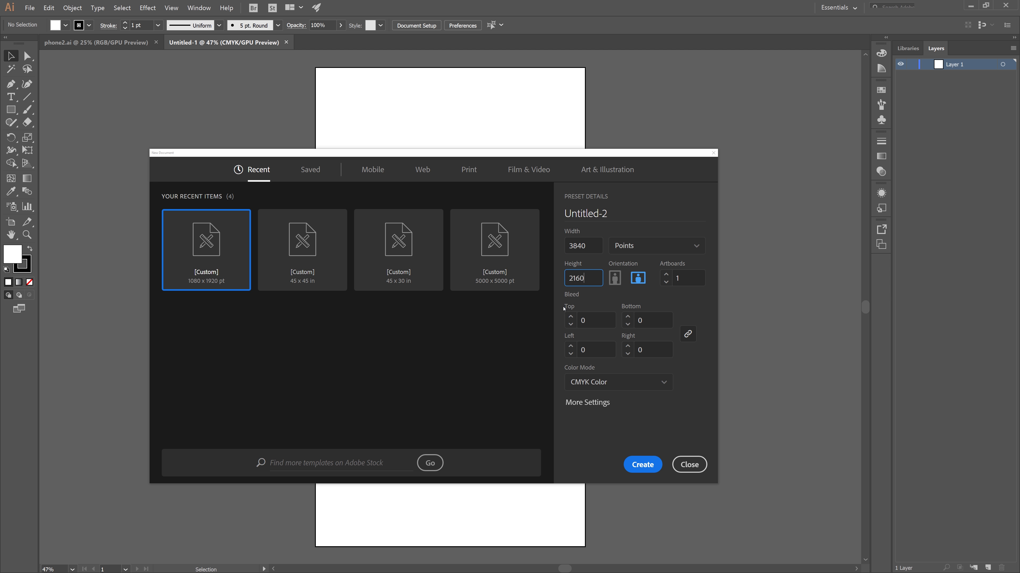
pyautogui.click(652, 241)
pyautogui.click(644, 264)
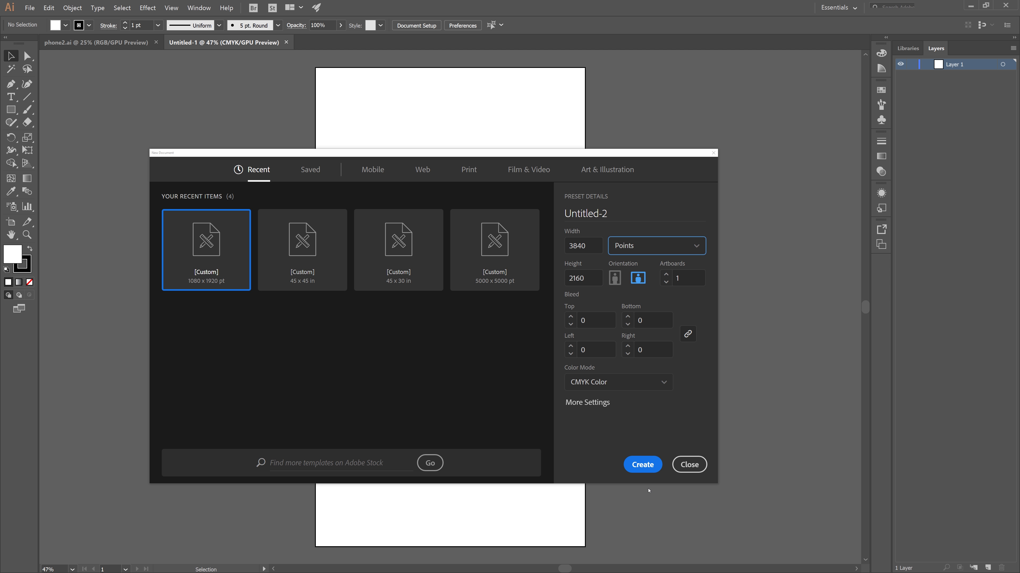
pyautogui.click(643, 465)
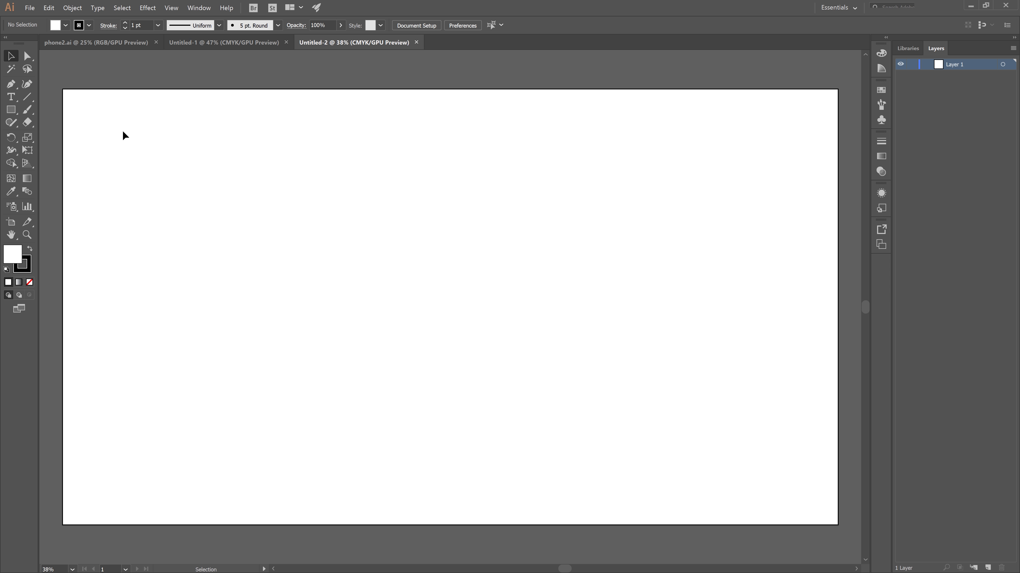
# - Draw a tall rectangle about 645 × 1271 pt near the middle of the artboard
pyautogui.click(13, 110)
pyautogui.moveTo(360, 152); pyautogui.dragTo(490, 409)
pyautogui.press('v')
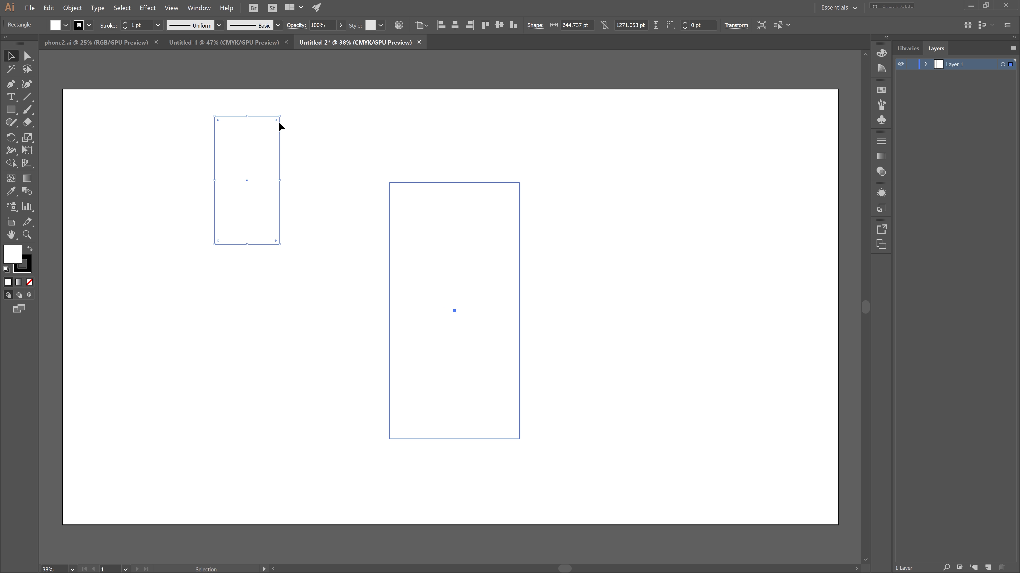
pyautogui.moveTo(281, 117)
pyautogui.mouseDown()
pyautogui.moveTo(299, 101)
pyautogui.moveTo(288, 121)
pyautogui.moveTo(299, 115)
pyautogui.moveTo(282, 103)
pyautogui.mouseUp()
pyautogui.hotkey('ctrl', 'z')
# - Fill the rectangle with green and remove its stroke
pyautogui.click(66, 25)
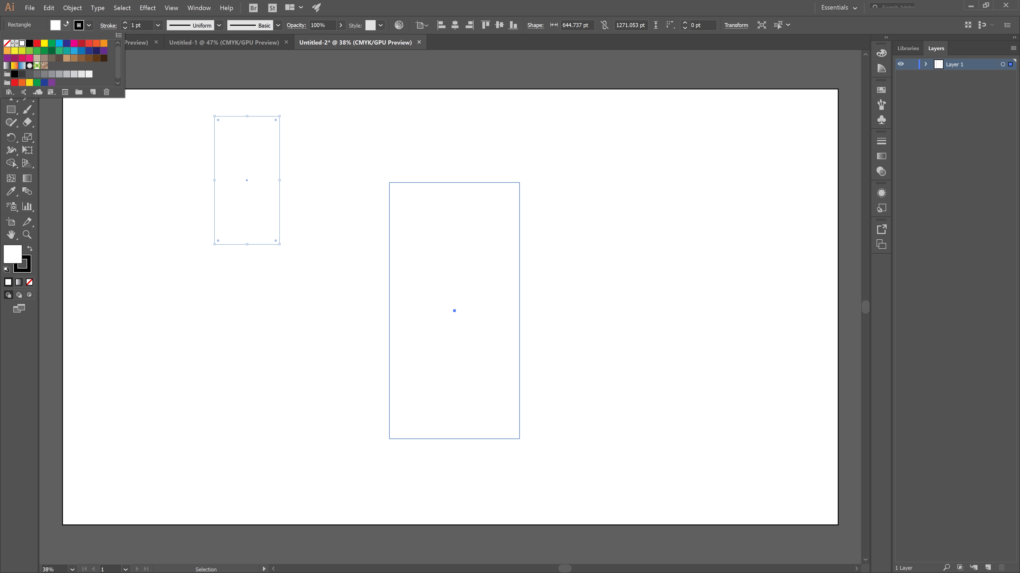
pyautogui.click(58, 53)
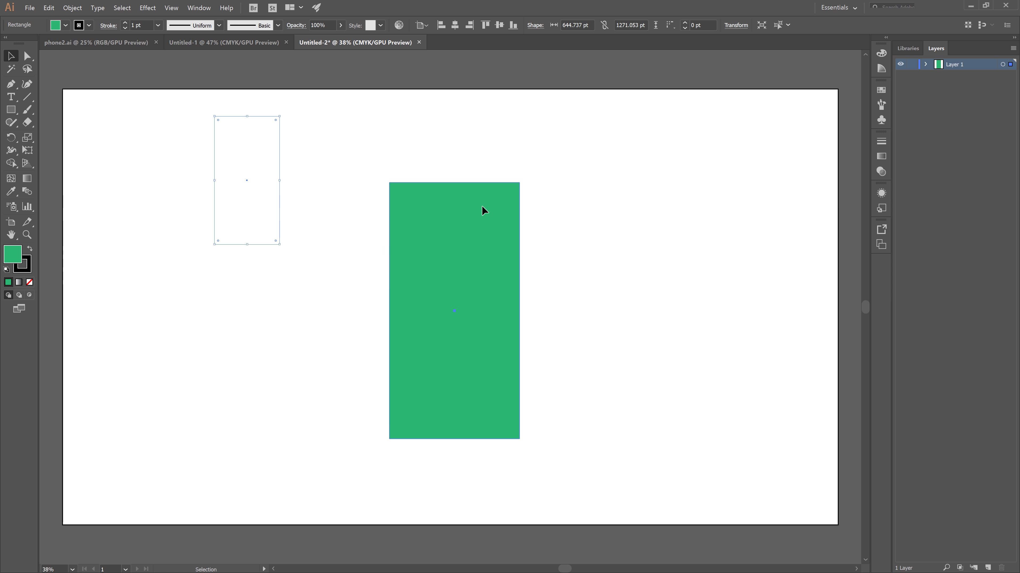
pyautogui.click(89, 25)
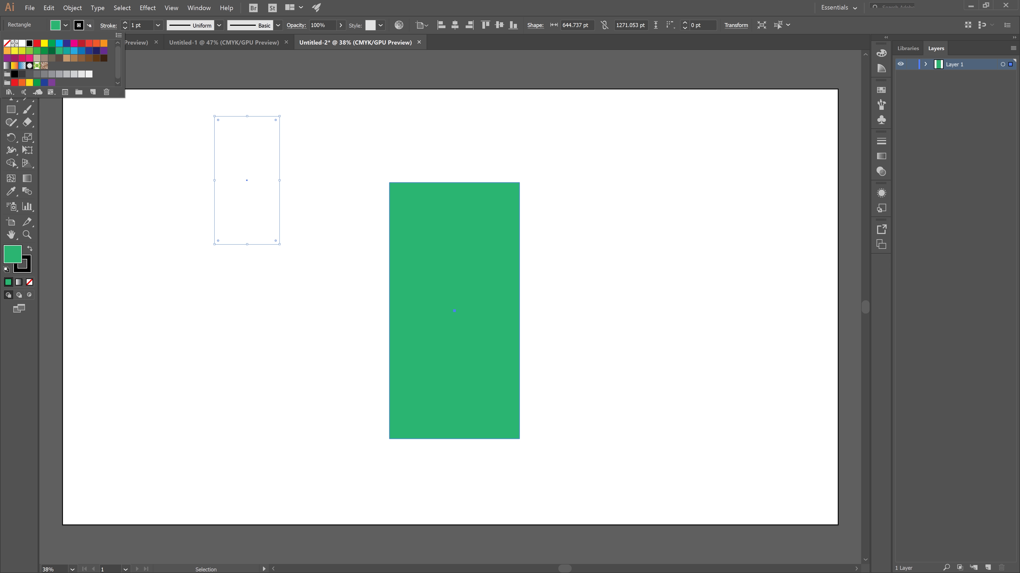
pyautogui.click(6, 43)
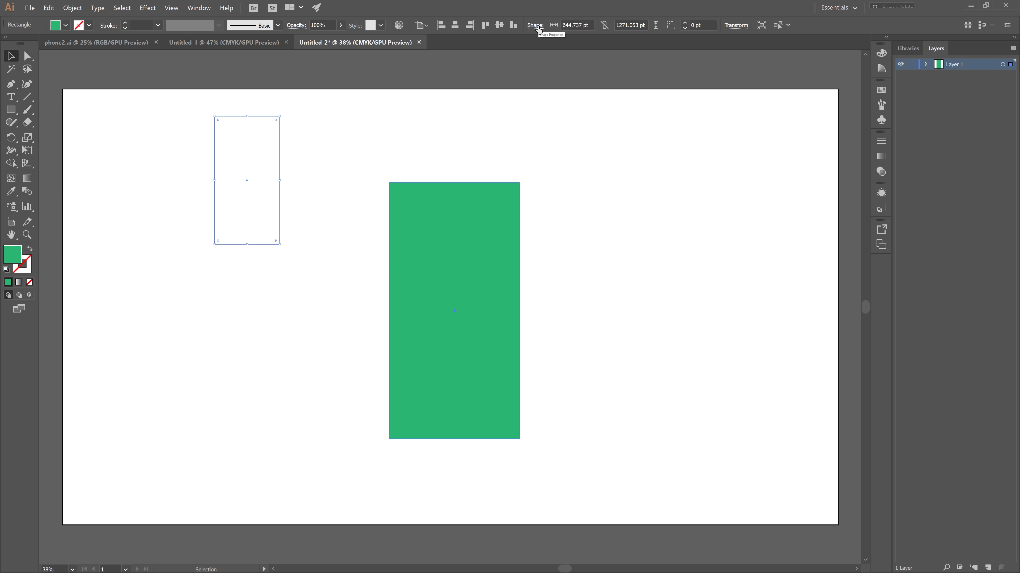
# - Resize the green rectangle to 1080 × 1920 pt and constrain its width and height proportions
pyautogui.click(567, 25)
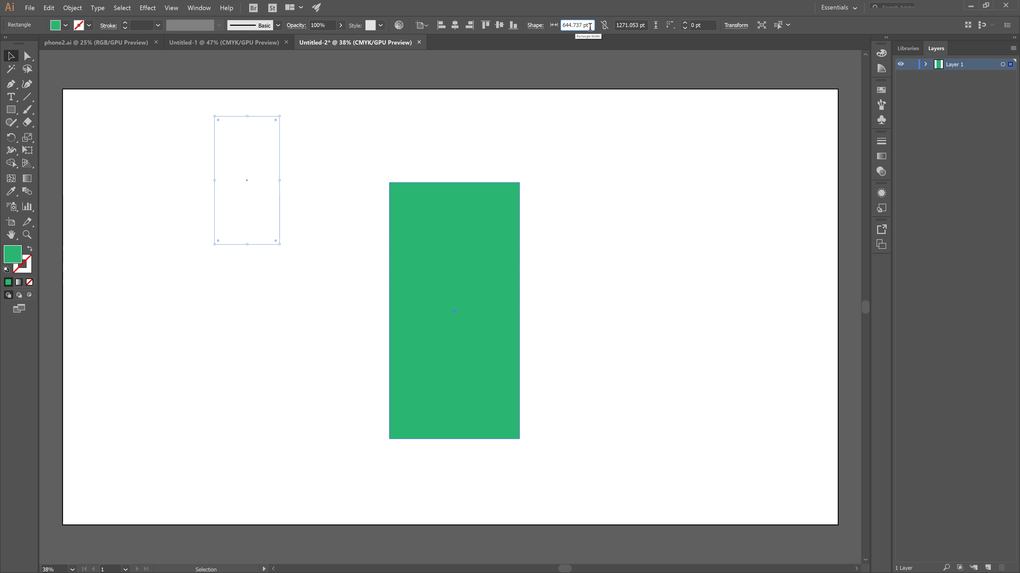
pyautogui.doubleClick(581, 25)
pyautogui.write('1080')
pyautogui.doubleClick(638, 27)
pyautogui.write('1920')
pyautogui.press('Return')
pyautogui.click(628, 71)
pyautogui.click(480, 196)
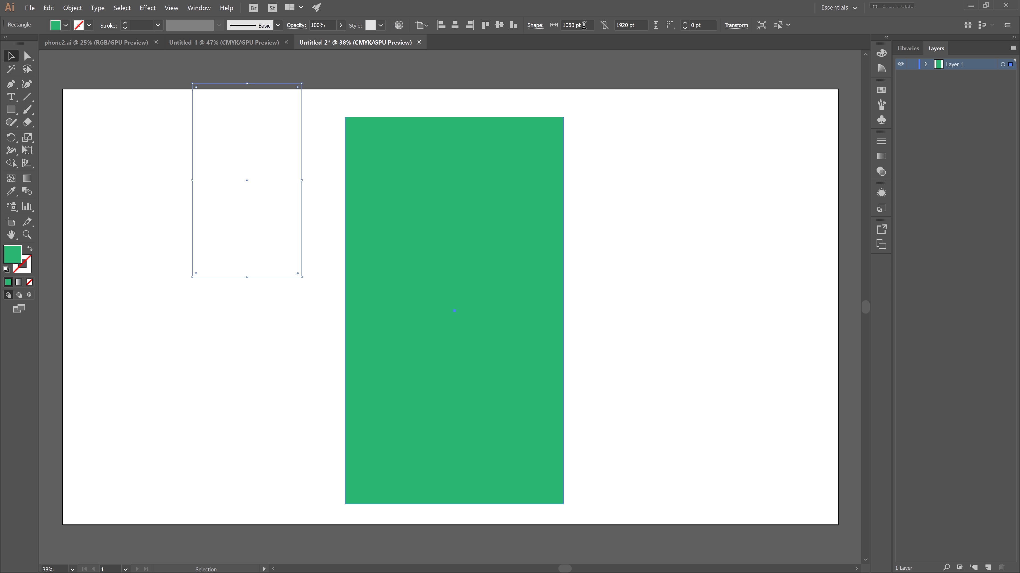
pyautogui.click(599, 27)
# - Try a height of 5585 pt with linked proportions, and restore the rectangle's height to 1920 pt
pyautogui.doubleClick(622, 25)
pyautogui.write('asdf')
pyautogui.press('BackSpace')
pyautogui.press('BackSpace')
pyautogui.press('BackSpace')
pyautogui.press('BackSpace')
pyautogui.write('5585')
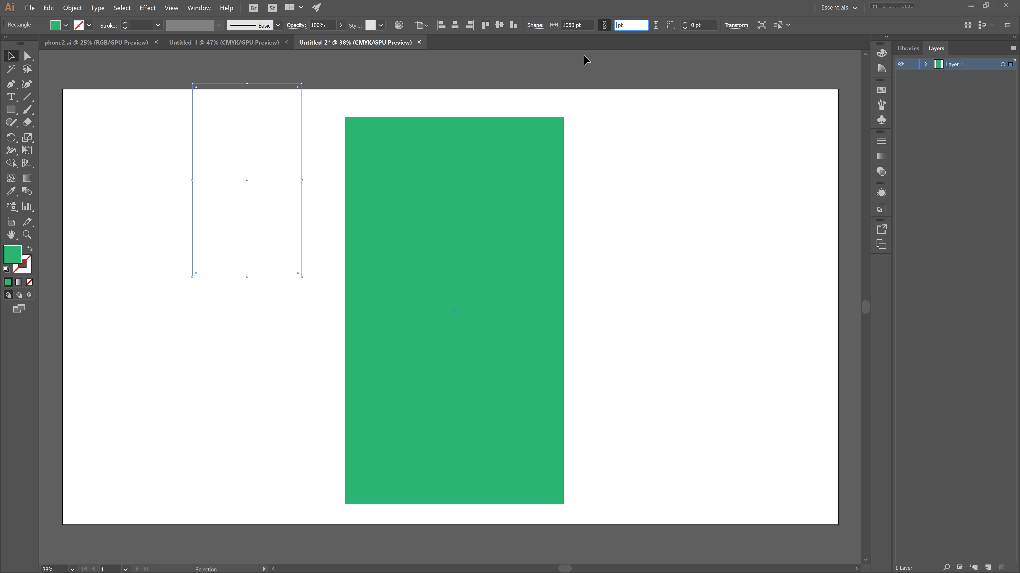
pyautogui.press('Return')
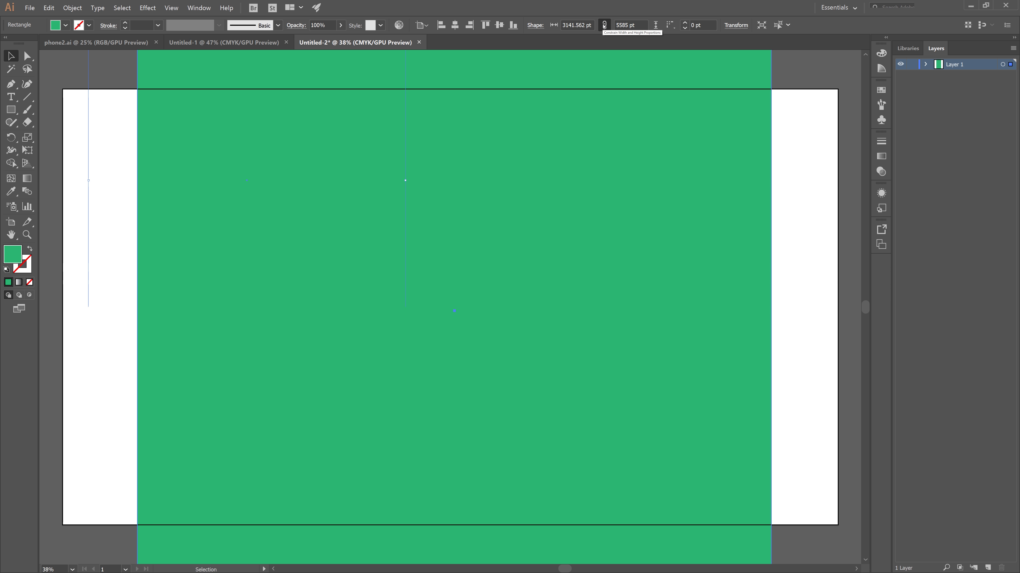
pyautogui.press('Return')
pyautogui.write('1920')
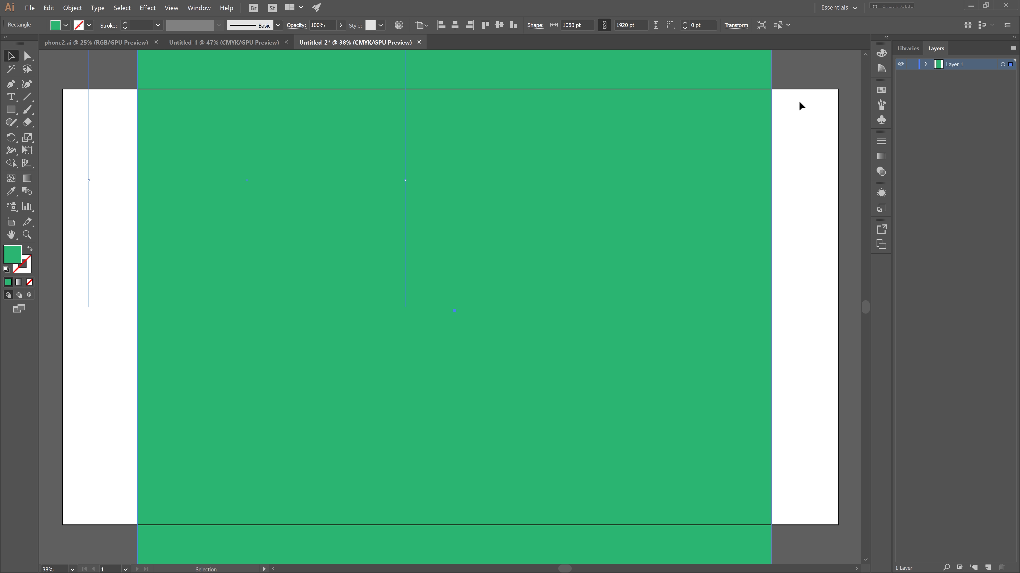
pyautogui.click(799, 105)
pyautogui.hotkey('ctrl', 'a')
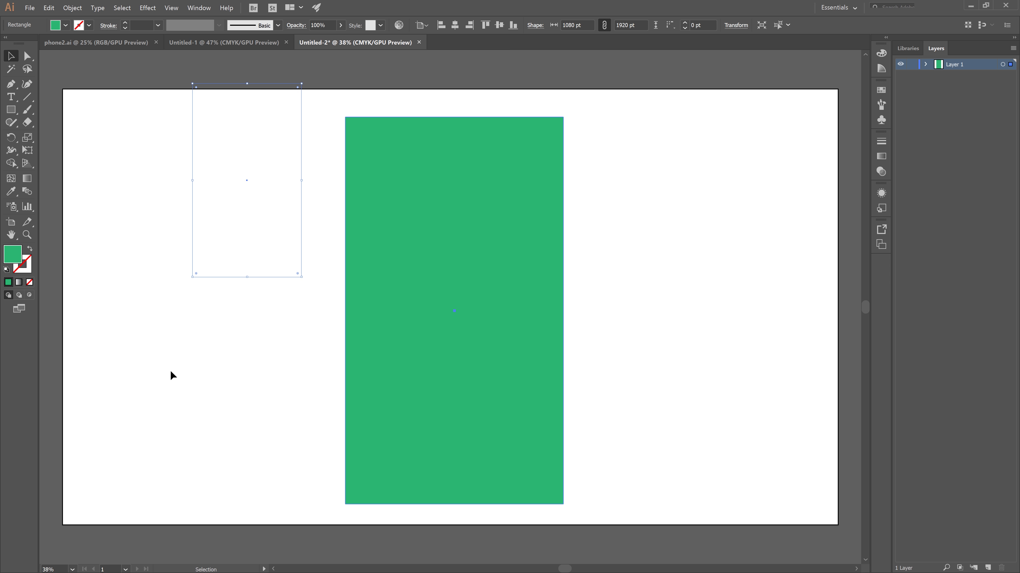
# - Enlarge the artboard by extending its upper and lower edges to leave more room around the green rectangle
pyautogui.hotkey('ctrl', '-')
pyautogui.hotkey('ctrl', '-')
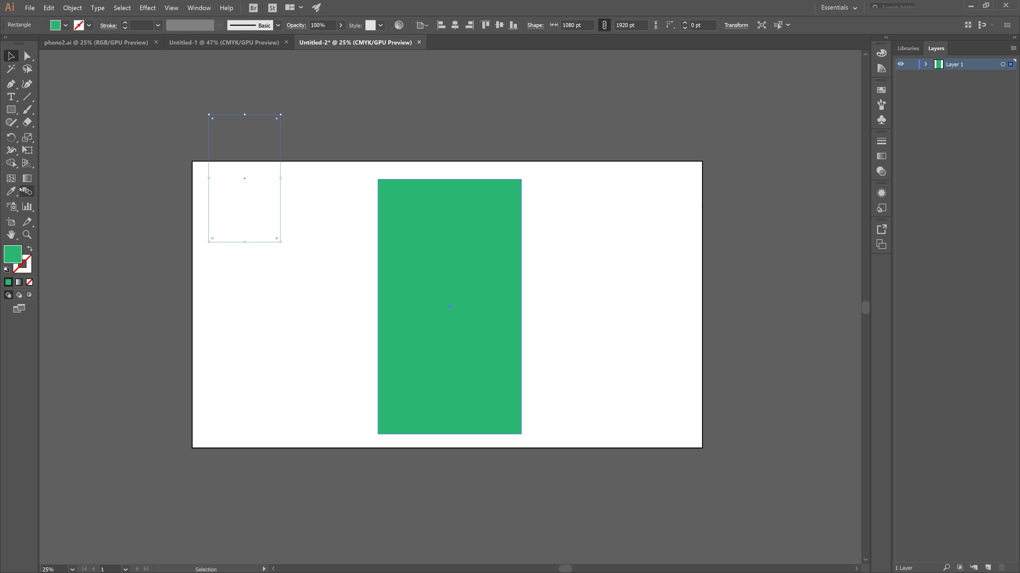
pyautogui.click(11, 222)
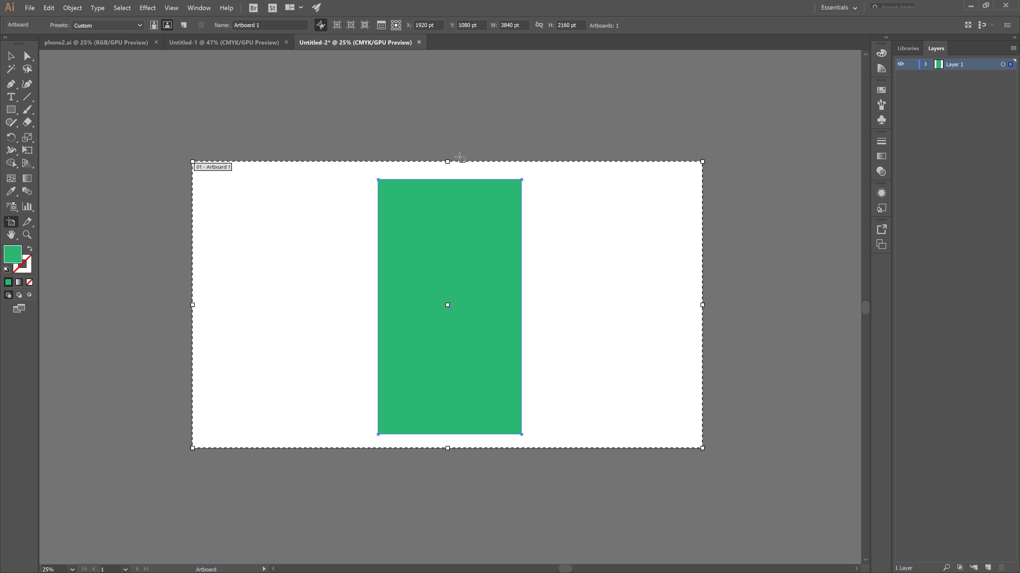
pyautogui.moveTo(447, 161); pyautogui.dragTo(447, 121)
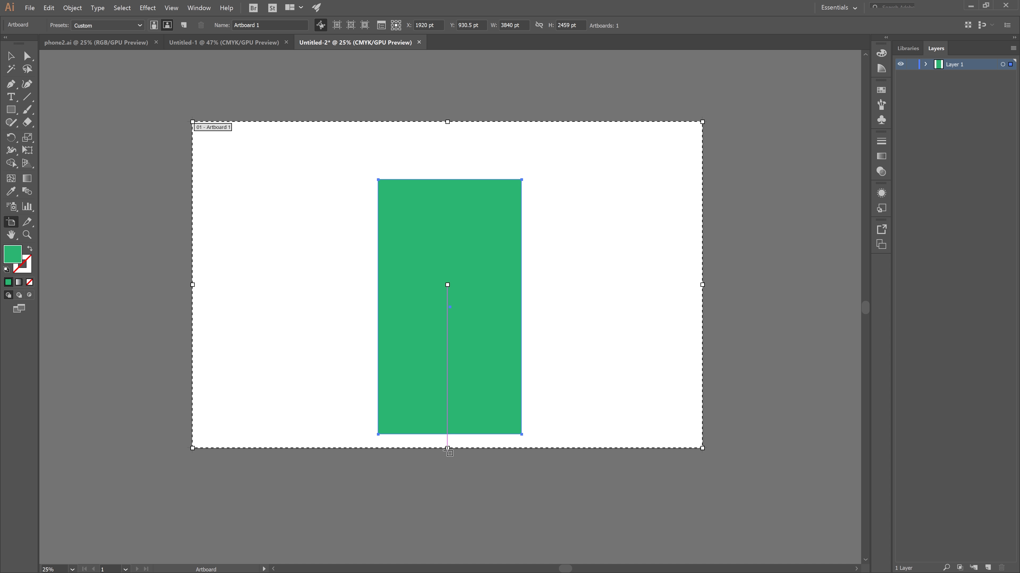
pyautogui.moveTo(447, 448); pyautogui.dragTo(447, 481)
# - Duplicate the green rectangle in front and offset the copy slightly up and to the left of the original
pyautogui.hotkey('ctrl', 'f')
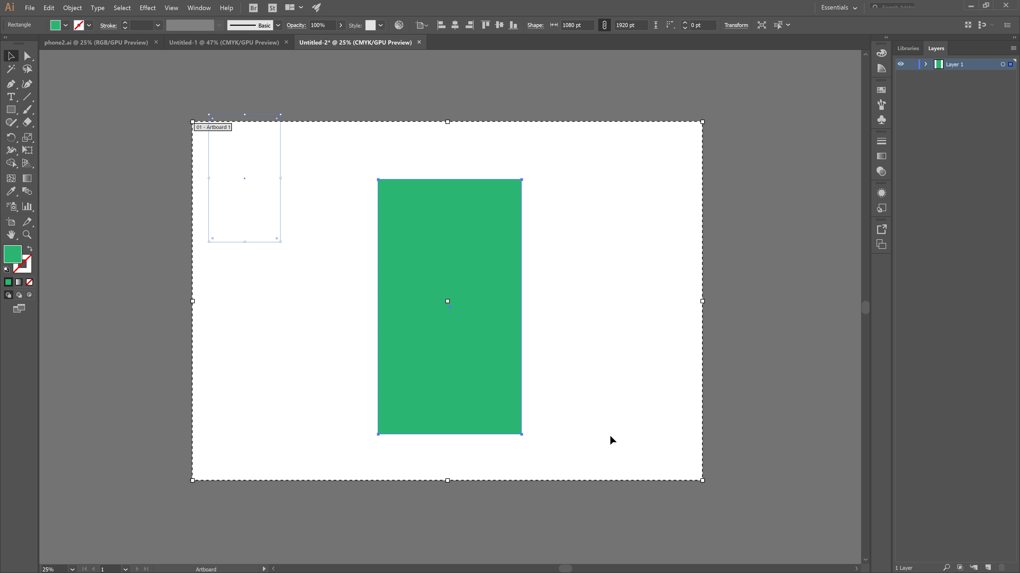
pyautogui.press('v')
pyautogui.moveTo(477, 261); pyautogui.dragTo(470, 234)
pyautogui.click(536, 246)
pyautogui.hotkey('ctrl', 'z')
pyautogui.click(469, 284)
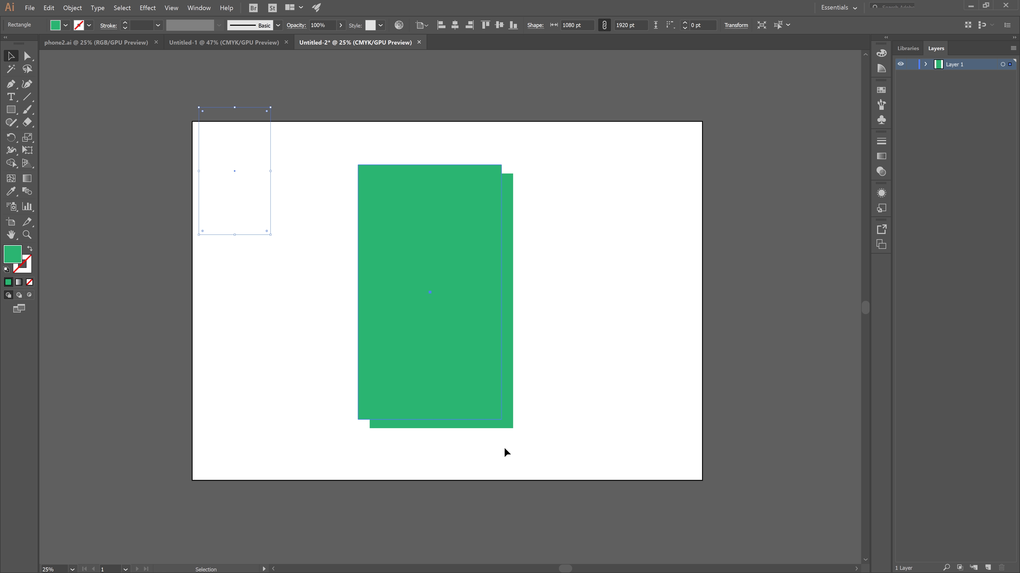
# - Fill the front rectangle copy with orange
pyautogui.click(66, 25)
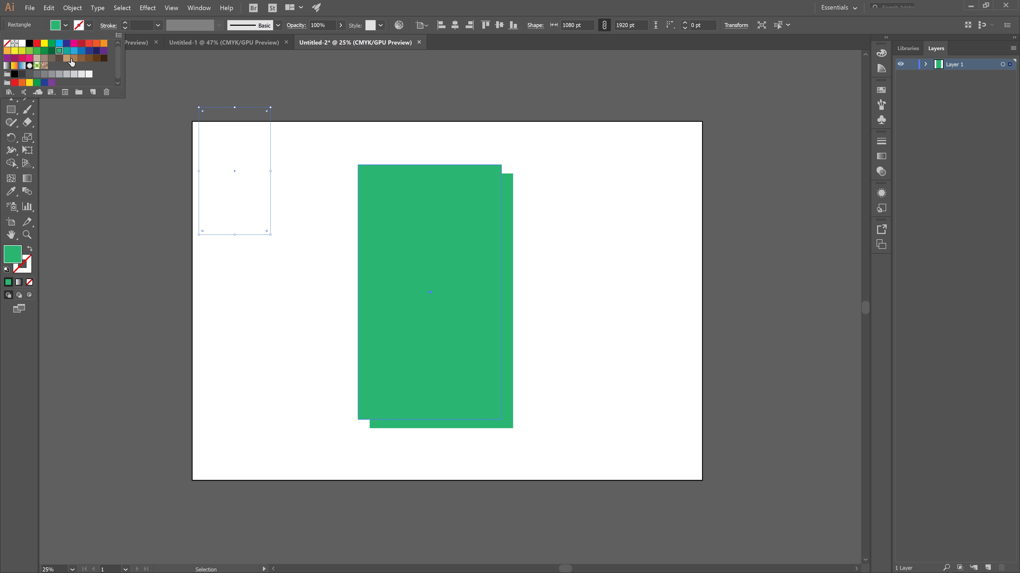
pyautogui.click(89, 74)
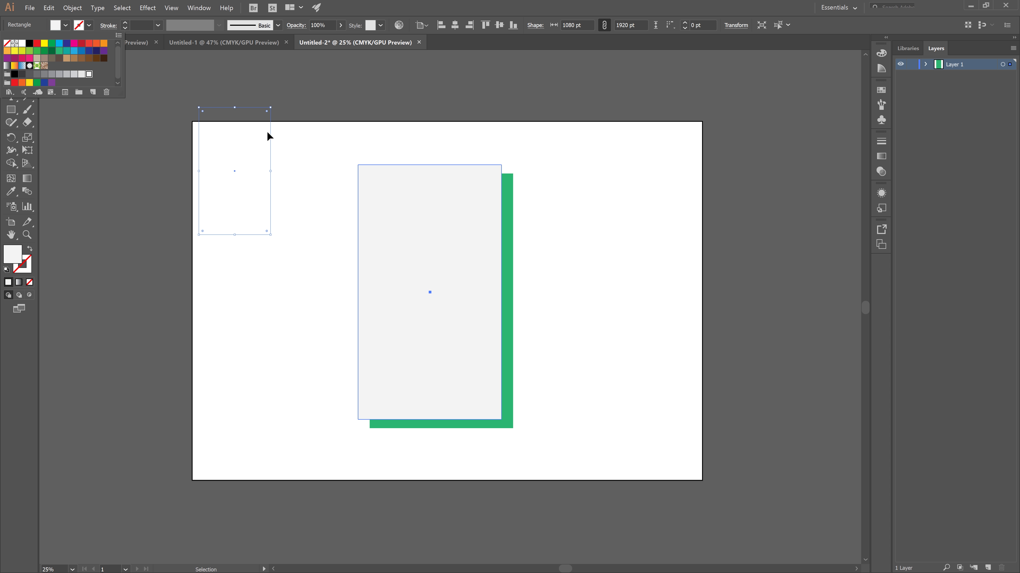
pyautogui.click(97, 47)
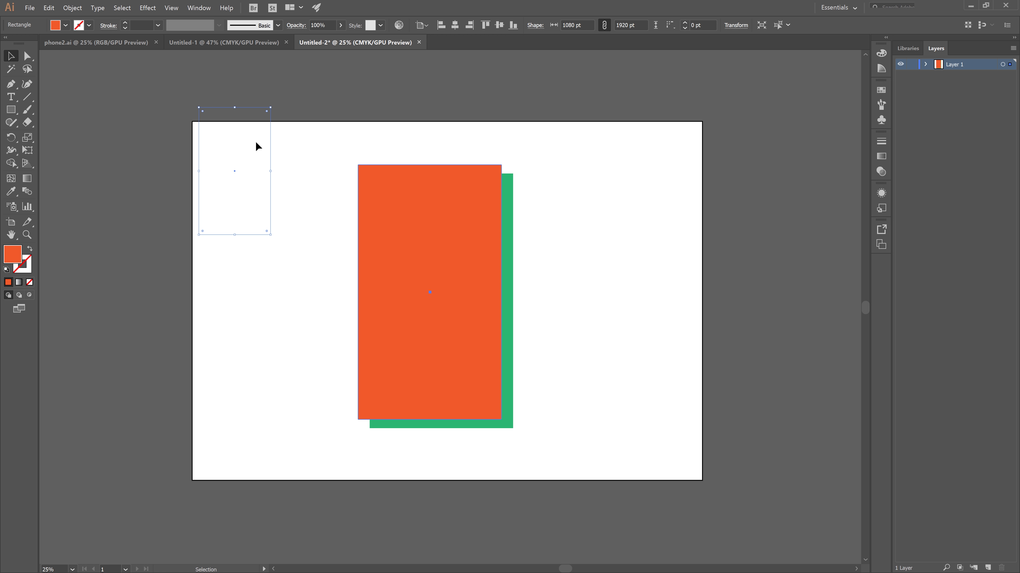
# - Enlarge the orange rectangle to about 1241 × 2206 pt and stack it behind the green rectangle
pyautogui.moveTo(287, 162); pyautogui.dragTo(391, 226)
pyautogui.moveTo(269, 235); pyautogui.dragTo(524, 205)
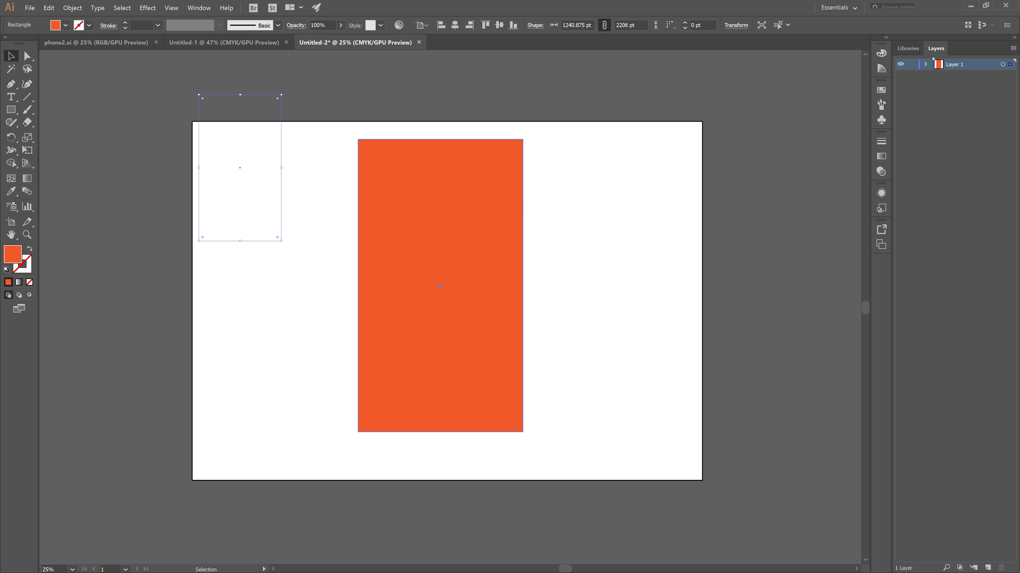
pyautogui.click(925, 64)
pyautogui.moveTo(967, 75); pyautogui.dragTo(968, 91)
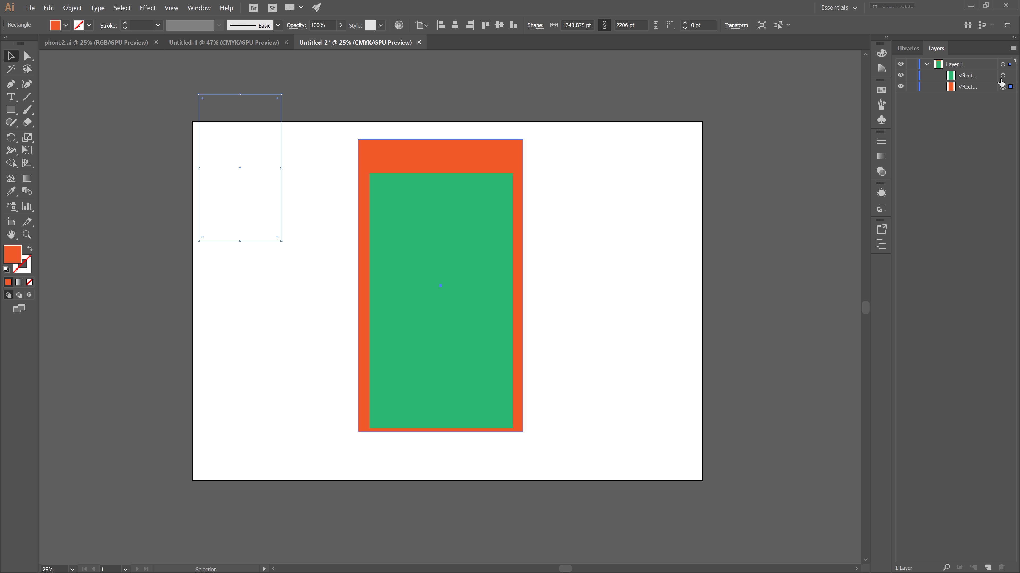
# - Move the orange rectangle down so it frames the green screen with a narrow upper border and a deeper lower border
pyautogui.click(970, 73)
pyautogui.moveTo(502, 170); pyautogui.dragTo(486, 174)
pyautogui.click(621, 189)
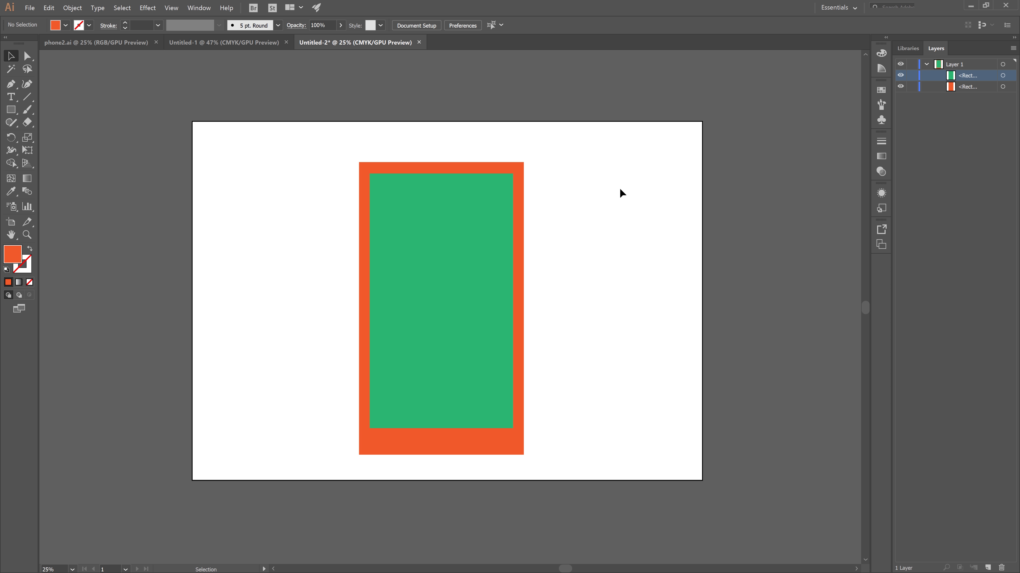
pyautogui.click(523, 164)
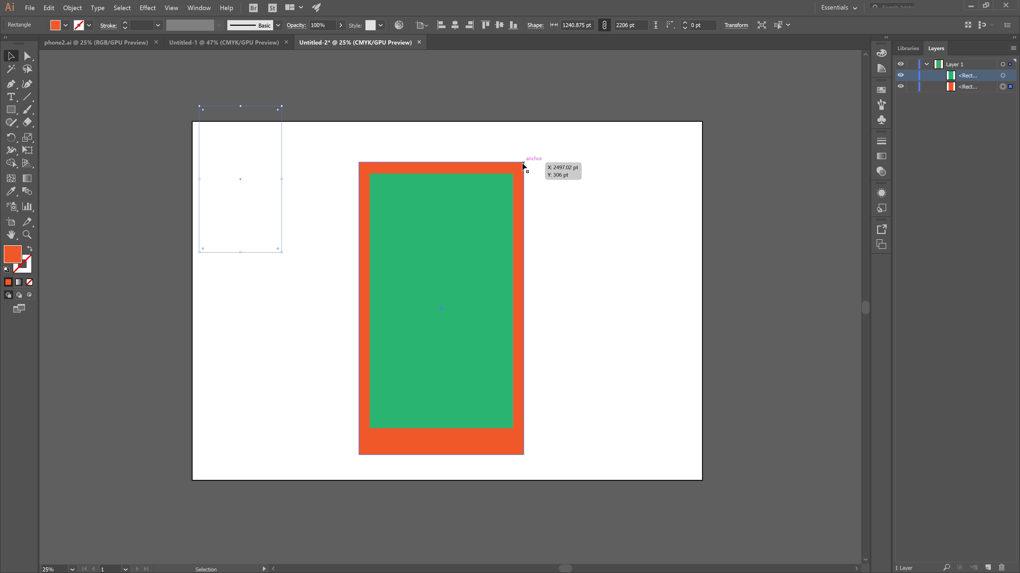
# - Duplicate the orange front rectangle to its right, level with the original, as the phone's back panel
pyautogui.moveTo(480, 182); pyautogui.dragTo(636, 195)
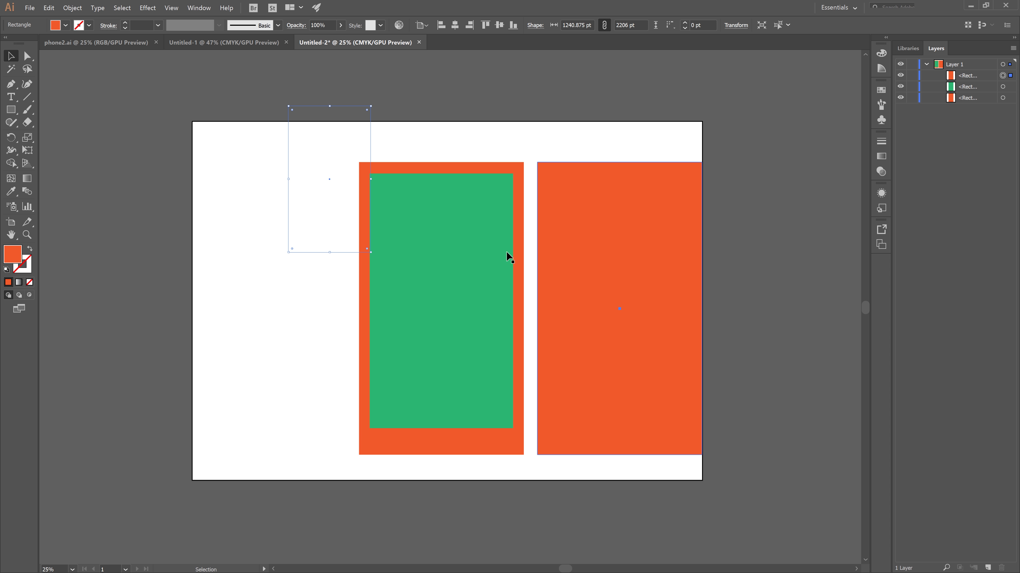
pyautogui.press('a')
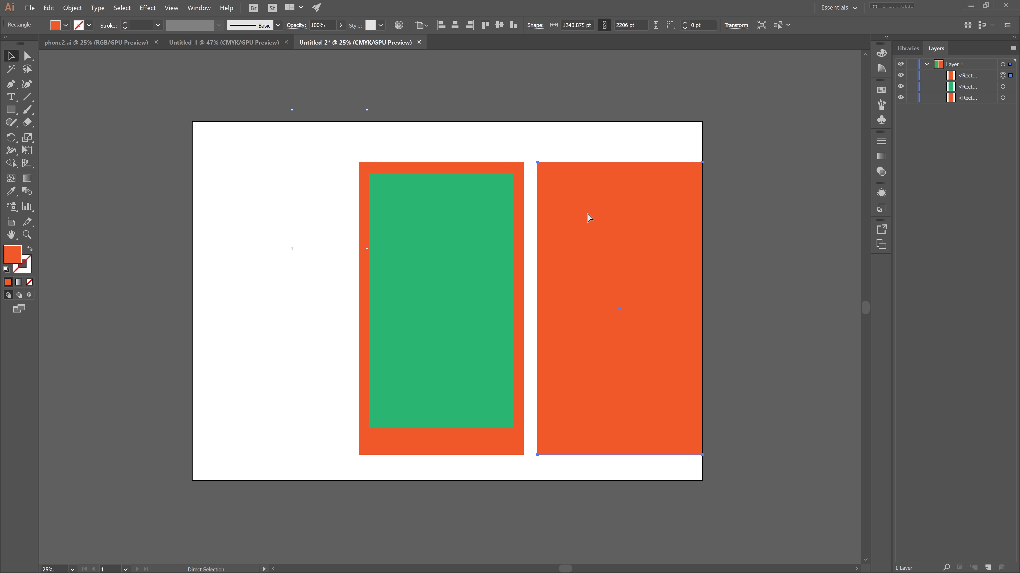
# - Paste another orange rectangle, narrow it to about 78 pt and snap it to the right edge of the phone front
pyautogui.hotkey('ctrl', 'v')
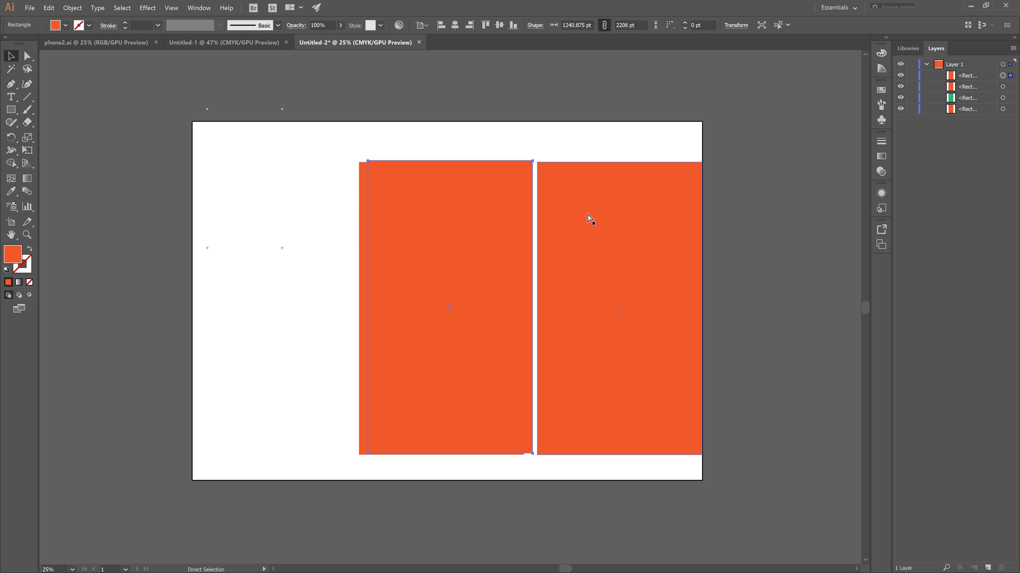
pyautogui.moveTo(471, 230); pyautogui.dragTo(252, 212)
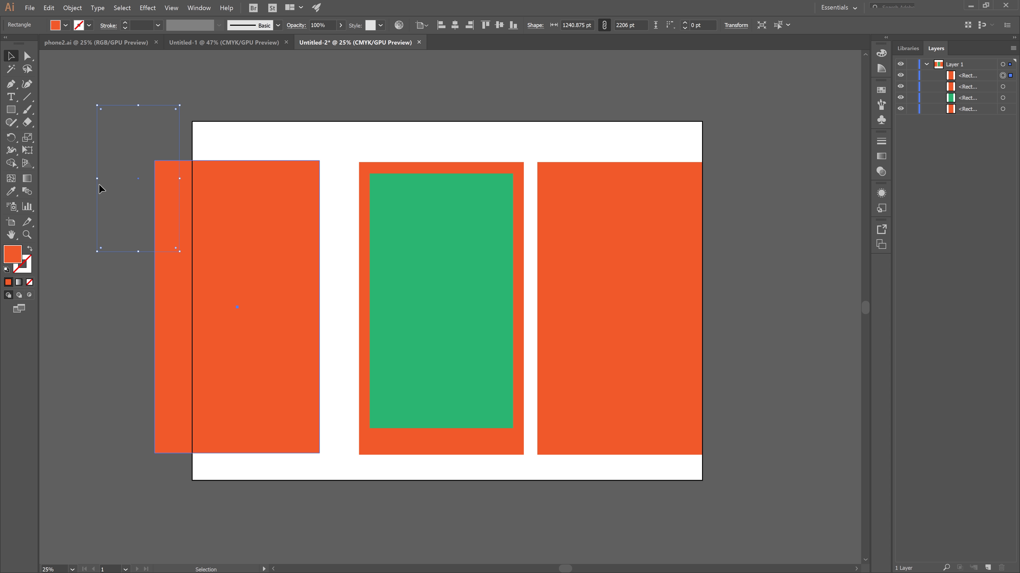
pyautogui.moveTo(98, 180); pyautogui.dragTo(176, 190)
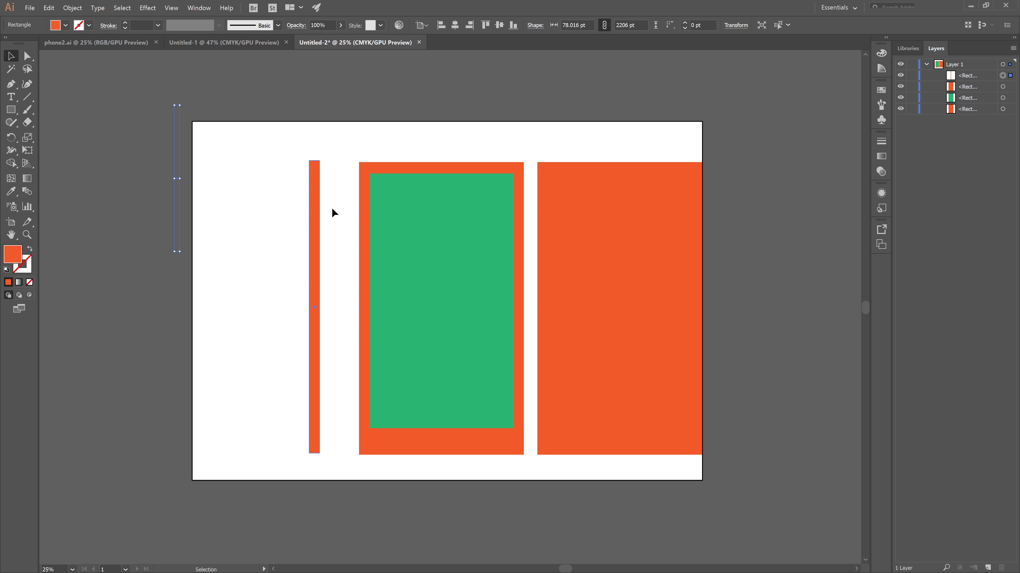
pyautogui.moveTo(328, 213); pyautogui.dragTo(526, 215)
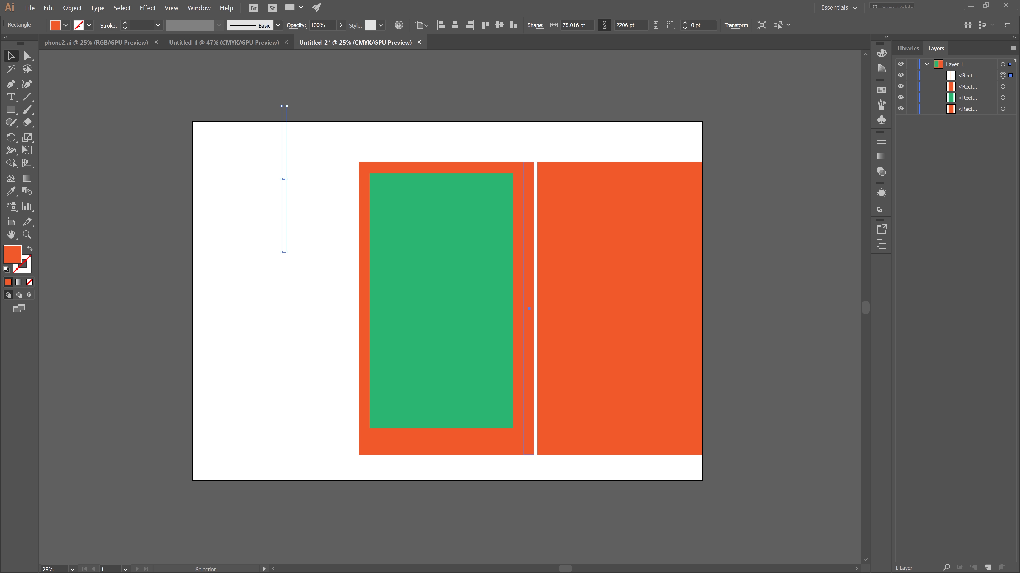
# - Fill the narrow side strip with a darker red-orange
pyautogui.doubleClick(13, 255)
pyautogui.press('Escape')
pyautogui.doubleClick(13, 259)
pyautogui.moveTo(275, 232); pyautogui.dragTo(297, 243)
pyautogui.click(415, 226)
# - Fill the large back panel with a dark red and move it flush against the right side strip
pyautogui.click(607, 237)
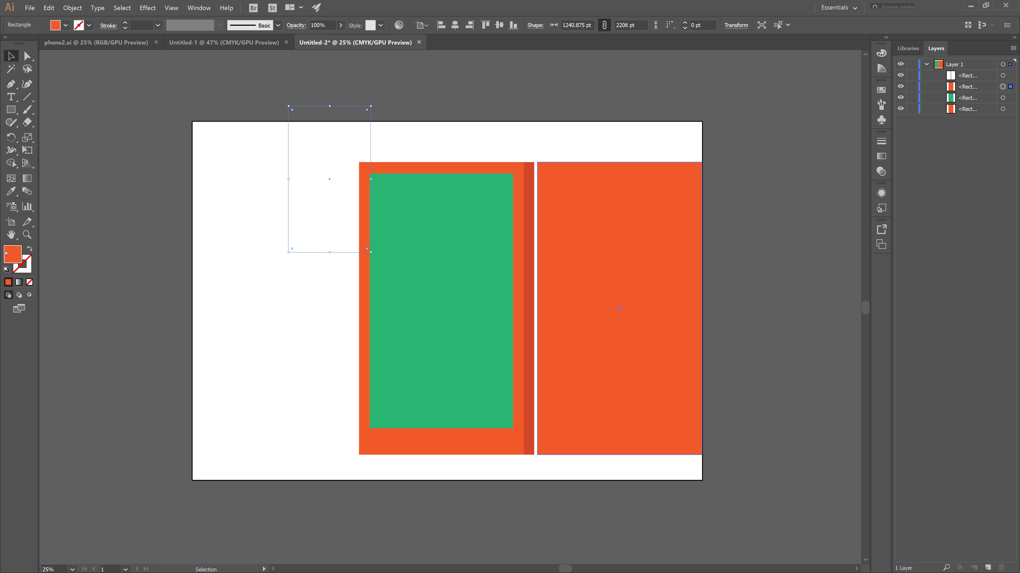
pyautogui.doubleClick(18, 255)
pyautogui.moveTo(266, 238); pyautogui.dragTo(284, 248)
pyautogui.click(434, 227)
pyautogui.click(575, 157)
pyautogui.moveTo(594, 205); pyautogui.dragTo(580, 209)
pyautogui.click(573, 138)
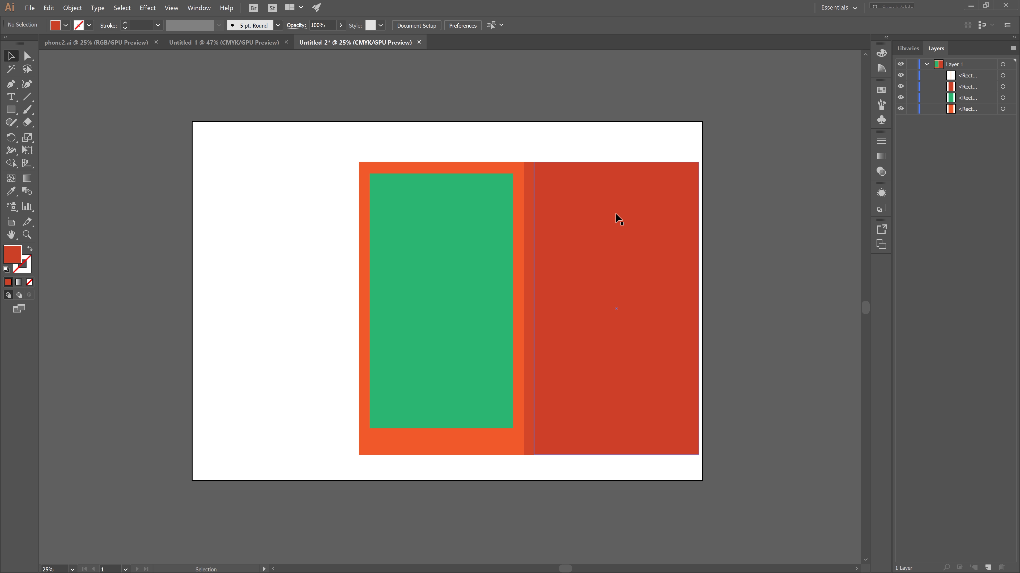
# - Duplicate the side strip onto the left edge of the phone front
pyautogui.click(530, 277)
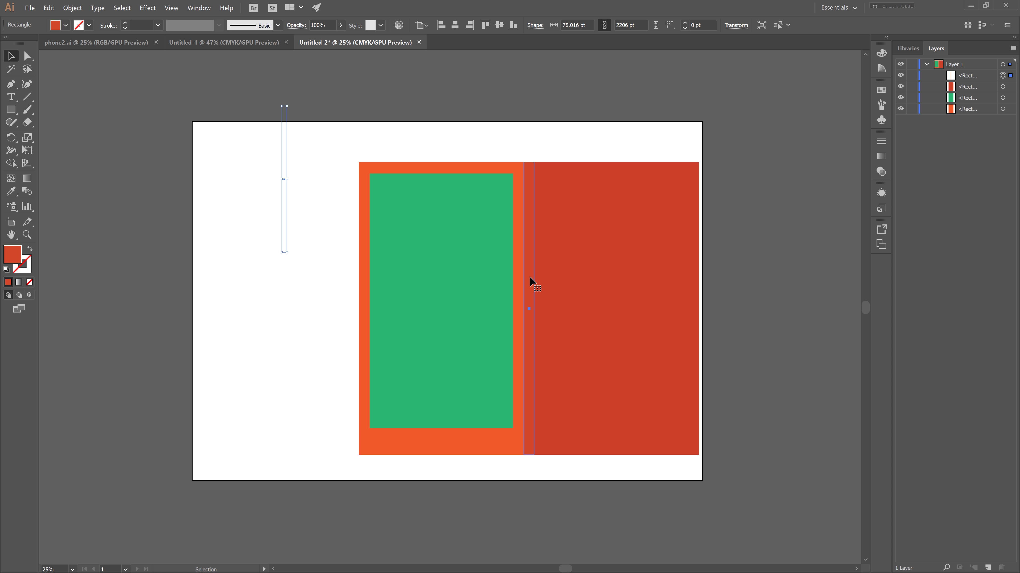
pyautogui.moveTo(530, 269); pyautogui.dragTo(357, 271)
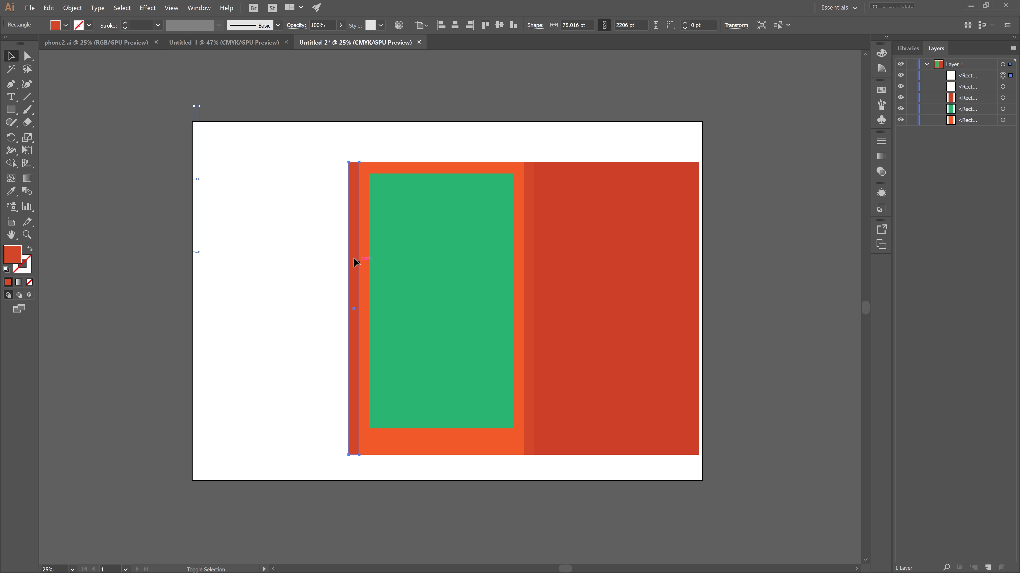
pyautogui.click(306, 240)
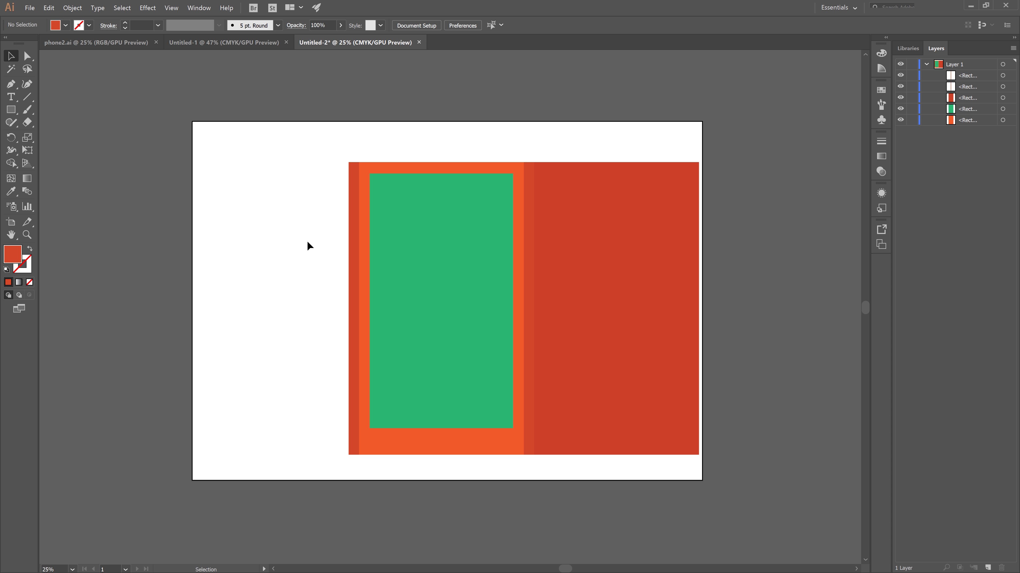
# - Copy the left side strip, rotate the copy 90° and align it with the phone front's upper left corner
pyautogui.click(352, 210)
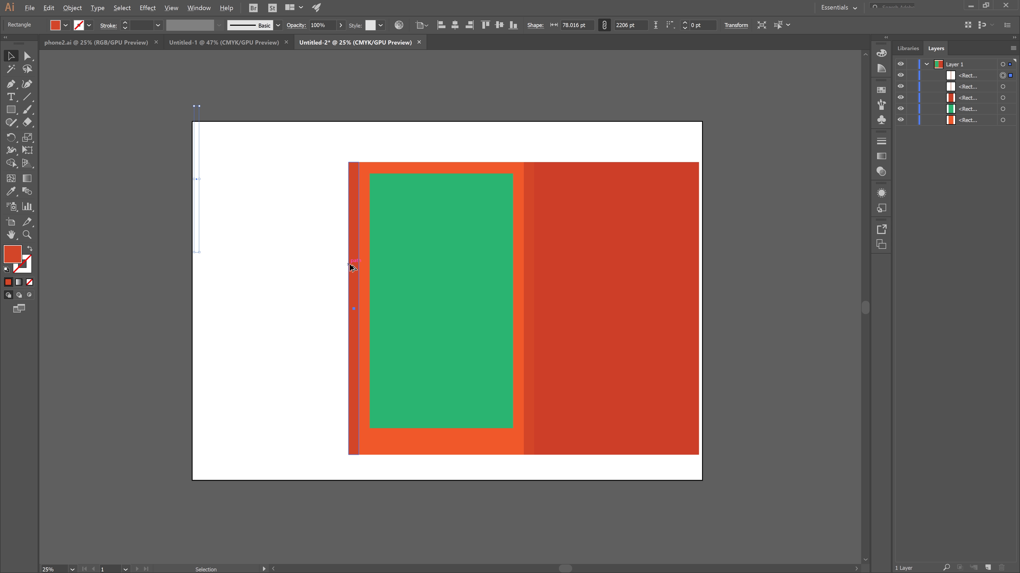
pyautogui.moveTo(352, 279); pyautogui.dragTo(313, 259)
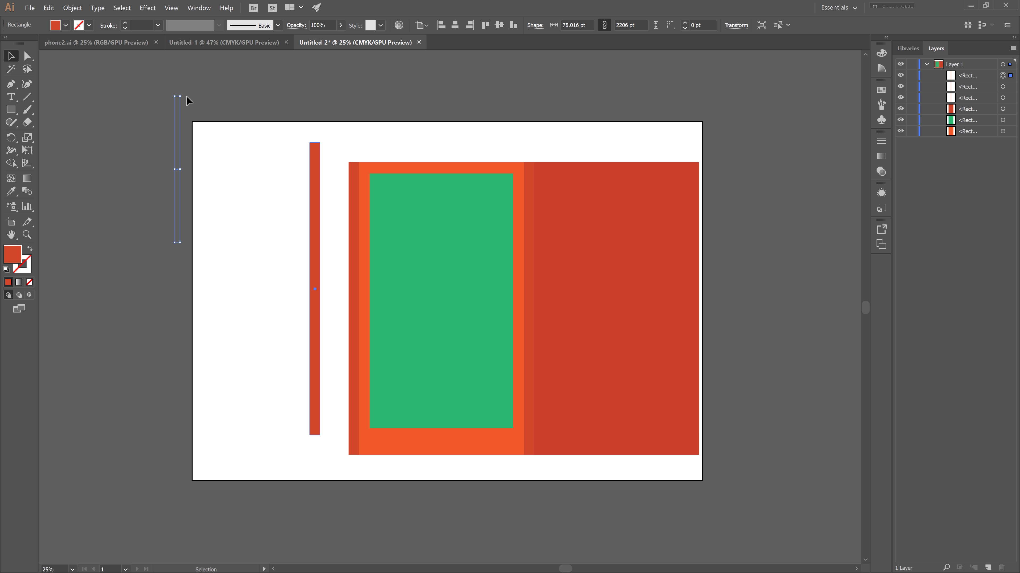
pyautogui.moveTo(182, 95); pyautogui.dragTo(226, 176)
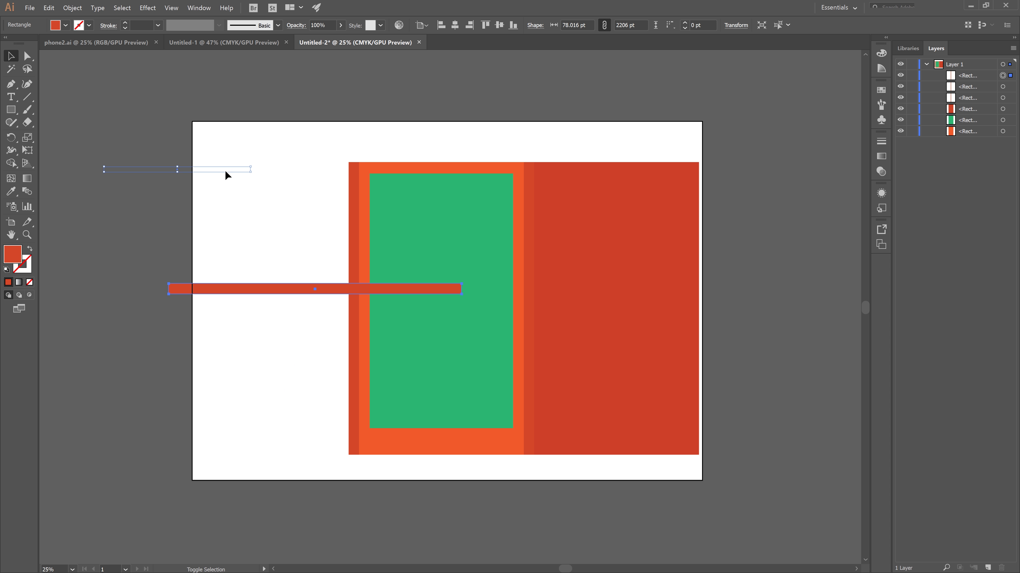
pyautogui.moveTo(276, 289); pyautogui.dragTo(464, 156)
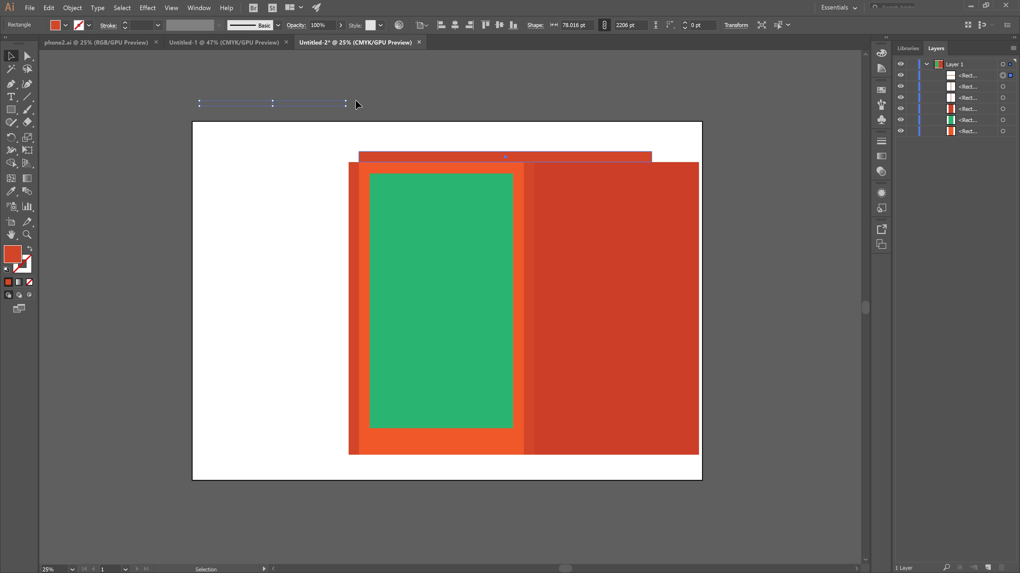
# - Shorten the top strip to the width of the phone front, about 1241 pt
pyautogui.hotkey('ctrl', '+')
pyautogui.hotkey('ctrl', '+')
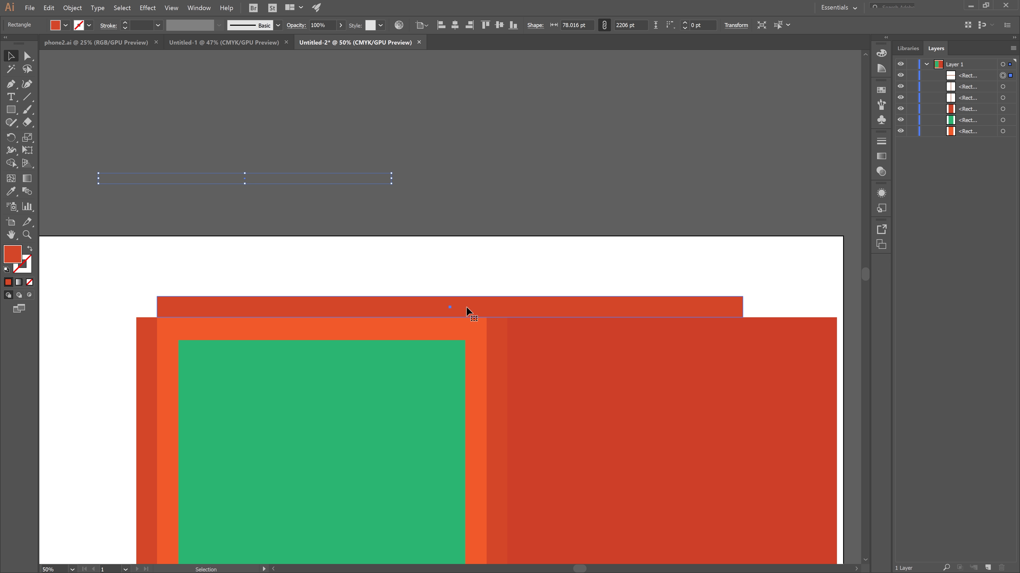
pyautogui.moveTo(392, 178); pyautogui.dragTo(265, 181)
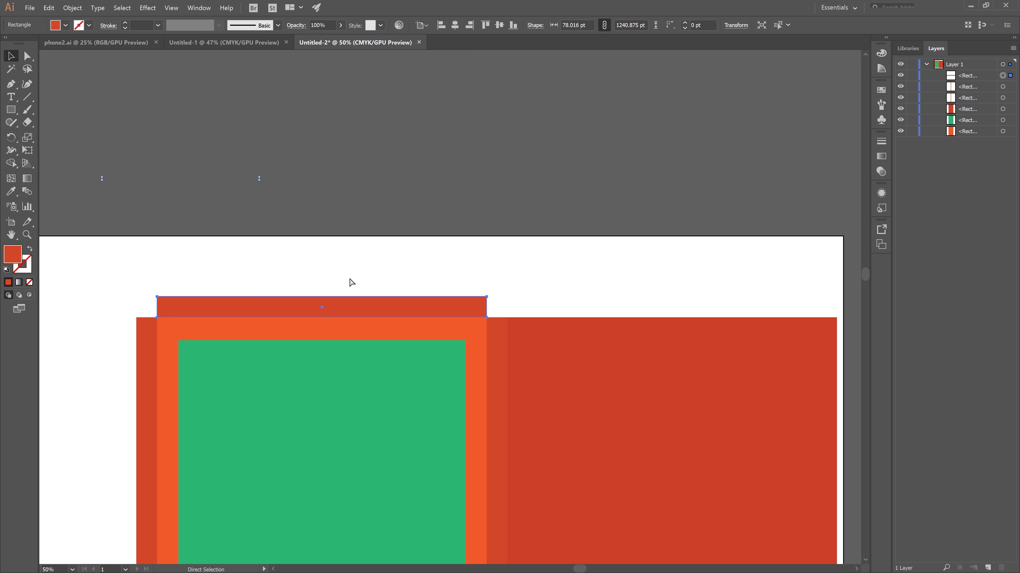
# - Duplicate the top strip straight down onto the lower edge of the phone front
pyautogui.hotkey('ctrl', '-')
pyautogui.hotkey('ctrl', '-')
pyautogui.hotkey('ctrl', '-')
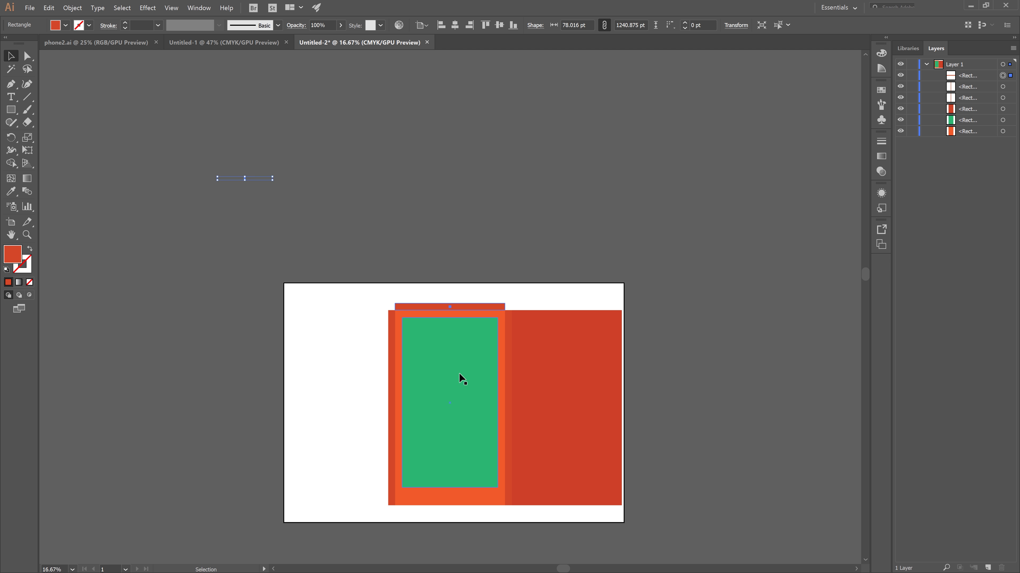
pyautogui.moveTo(462, 357); pyautogui.dragTo(425, 287)
pyautogui.hotkey('ctrl', '+')
pyautogui.hotkey('ctrl', '+')
pyautogui.moveTo(426, 421); pyautogui.dragTo(382, 246)
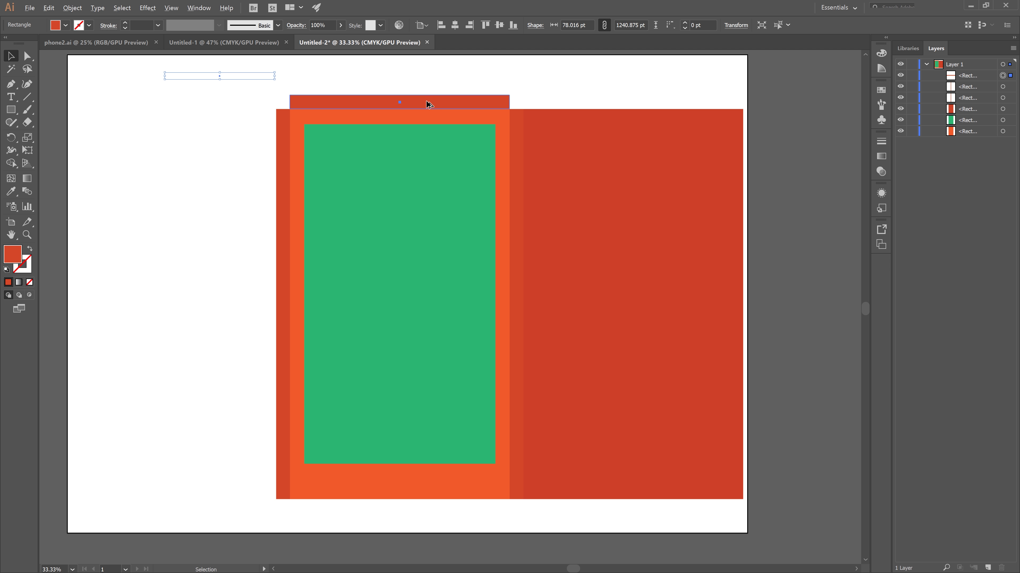
pyautogui.moveTo(433, 107); pyautogui.dragTo(431, 500)
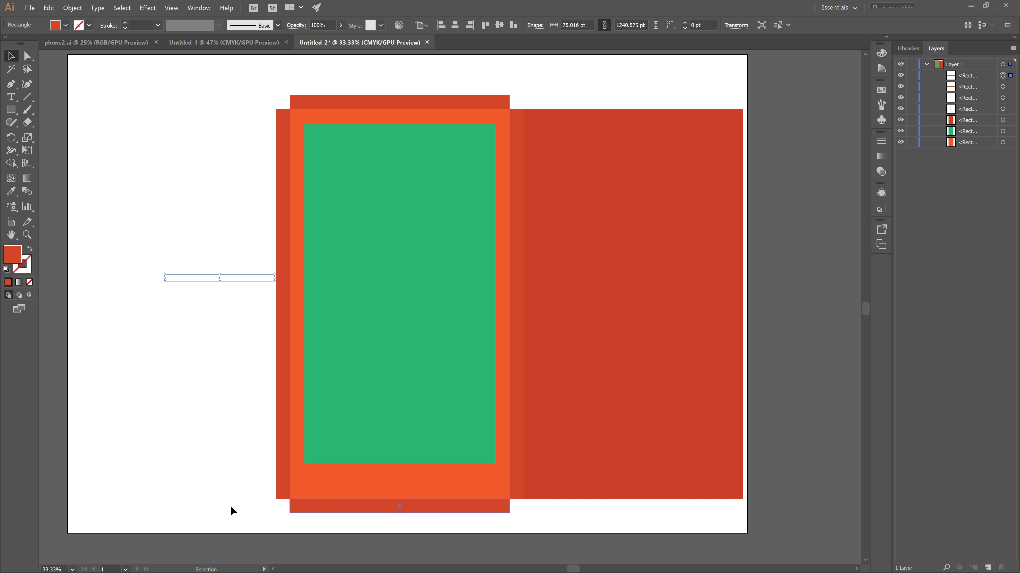
pyautogui.click(261, 485)
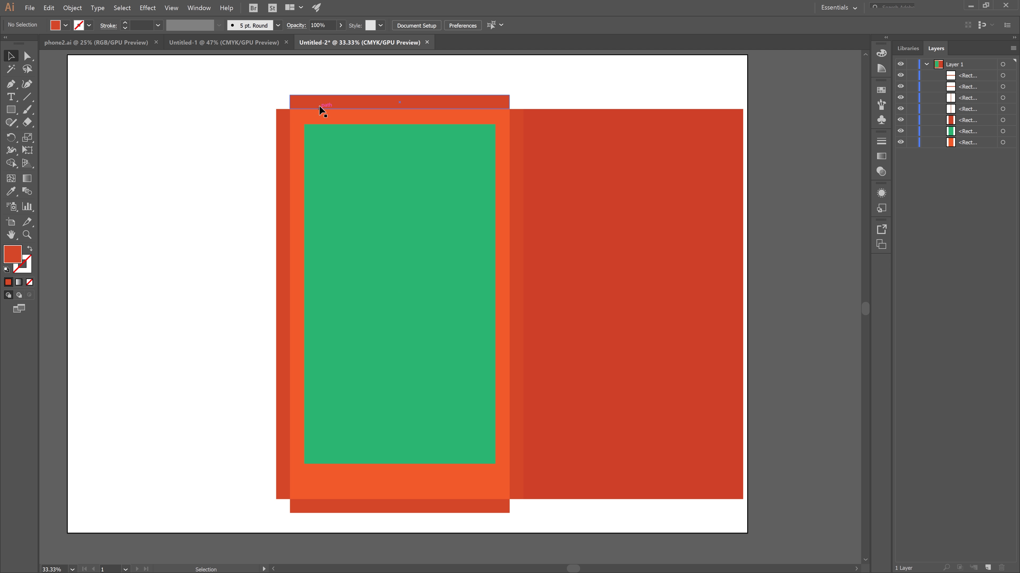
pyautogui.click(284, 133)
pyautogui.click(516, 133)
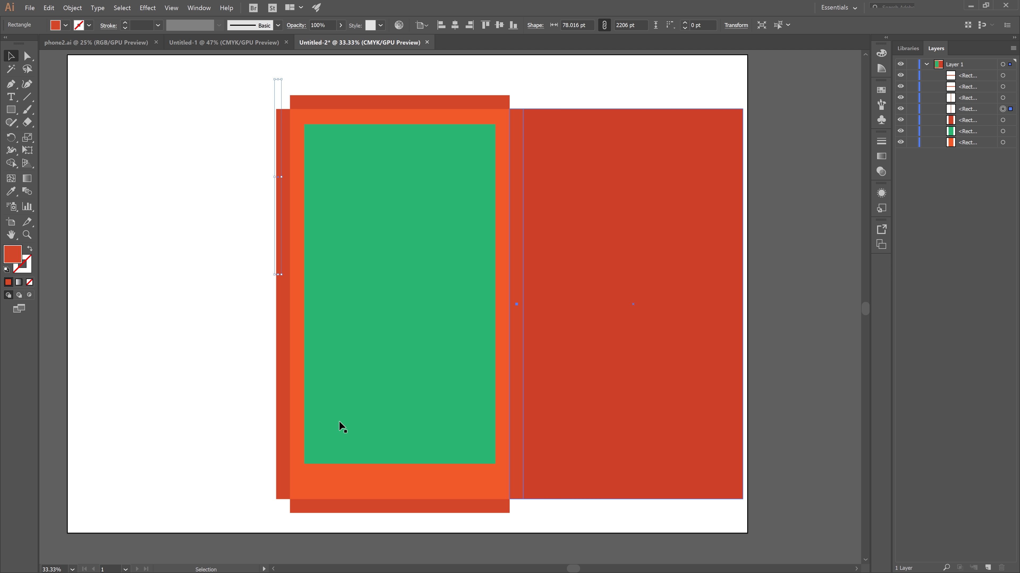
pyautogui.click(148, 213)
# - Draw a circle about 80 pt in diameter in the empty area beside the phone and fill it dark red
pyautogui.moveTo(12, 109); pyautogui.dragTo(72, 135)
pyautogui.moveTo(165, 195); pyautogui.dragTo(172, 198)
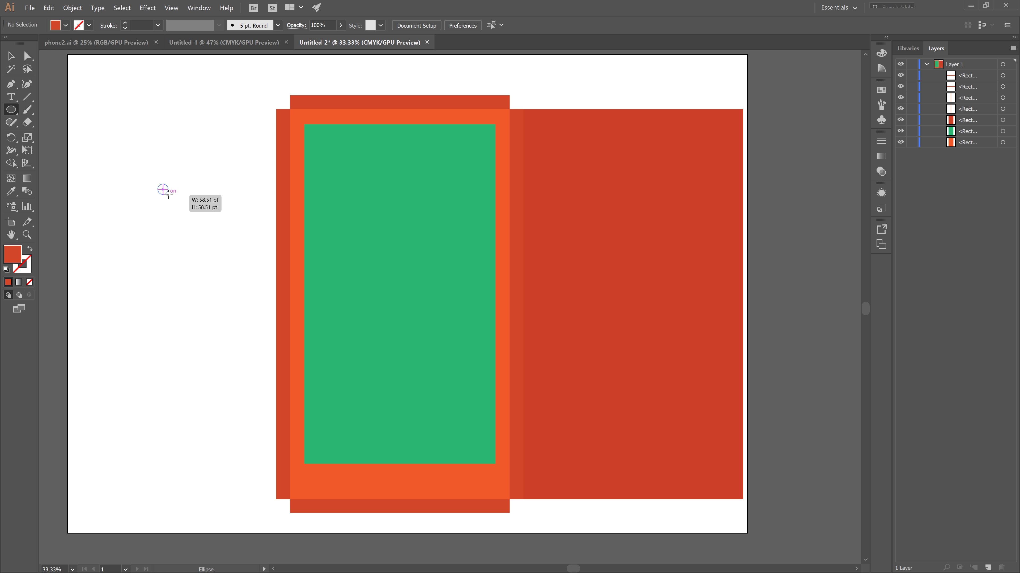
pyautogui.press('v')
pyautogui.doubleClick(12, 254)
pyautogui.click(164, 238)
pyautogui.moveTo(165, 239)
pyautogui.mouseDown()
pyautogui.moveTo(152, 233)
pyautogui.moveTo(271, 230)
pyautogui.moveTo(293, 283)
pyautogui.mouseUp()
pyautogui.click(404, 227)
# - Center the dark red circle on the front's lower border as the home button and enlarge it
pyautogui.moveTo(166, 196); pyautogui.dragTo(400, 487)
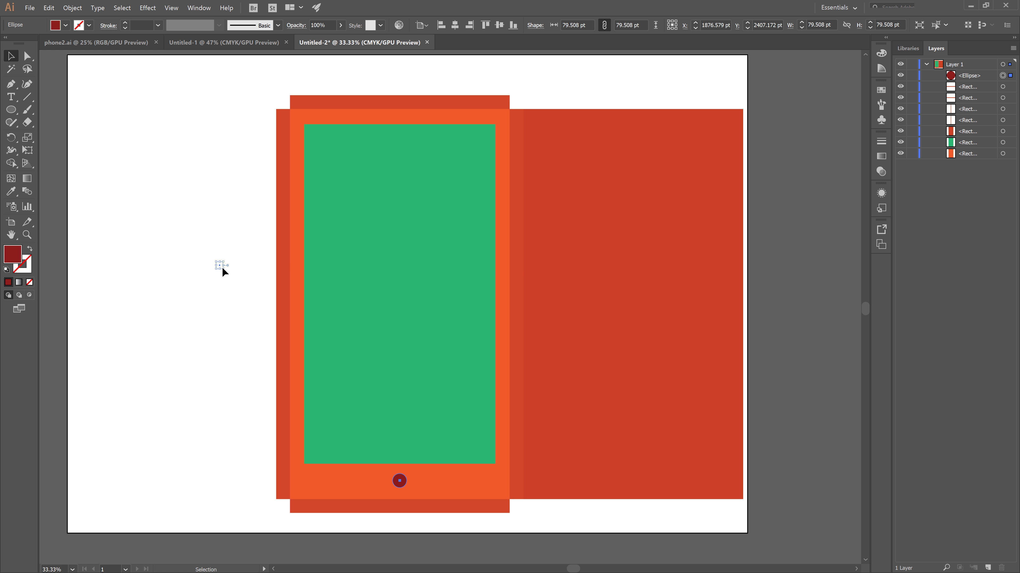
pyautogui.moveTo(226, 271); pyautogui.dragTo(225, 271)
pyautogui.click(234, 353)
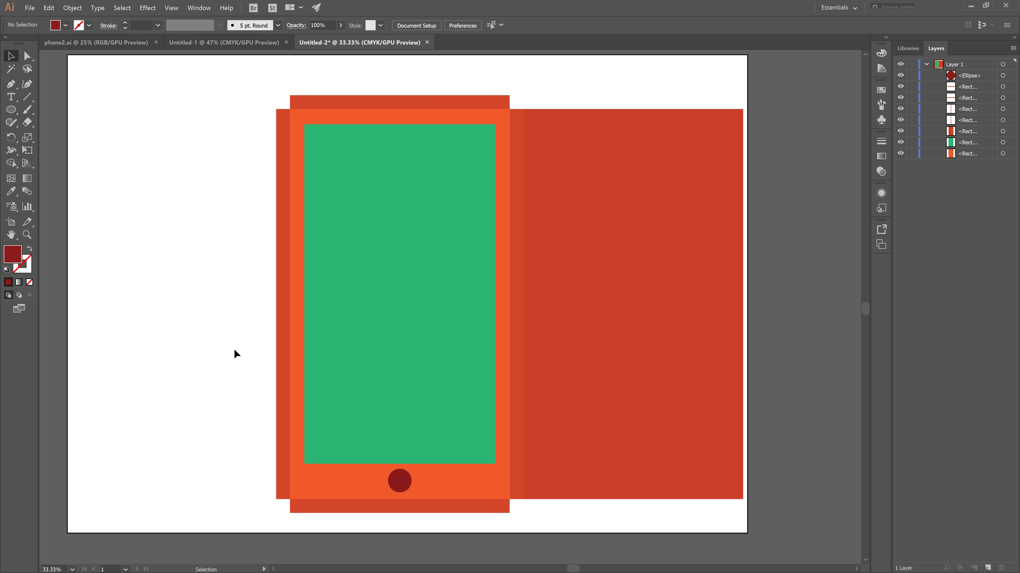
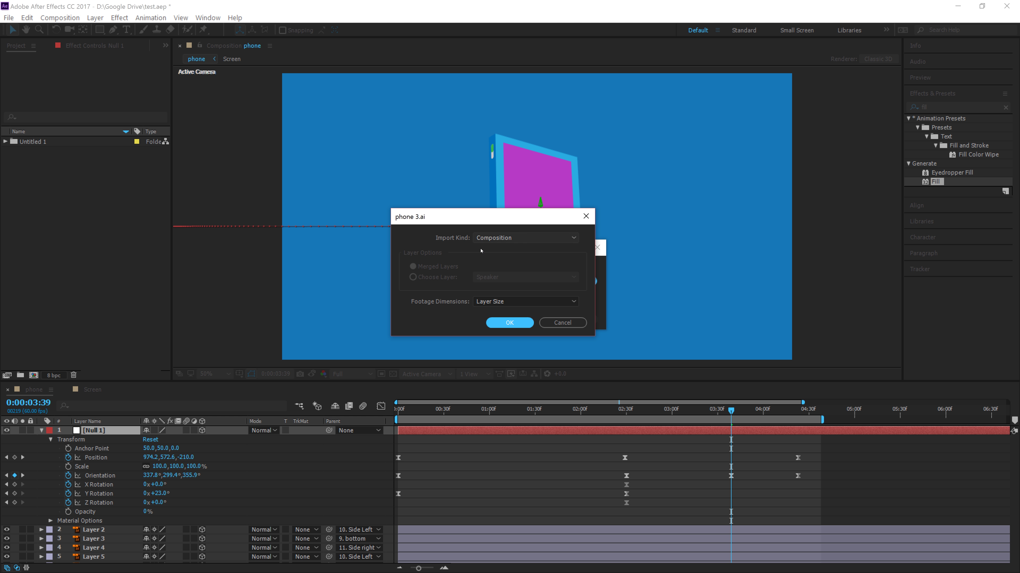
# - In After Effects, import phone 3.ai as a Composition with footage dimensions set to Layer Size
pyautogui.click(521, 244)
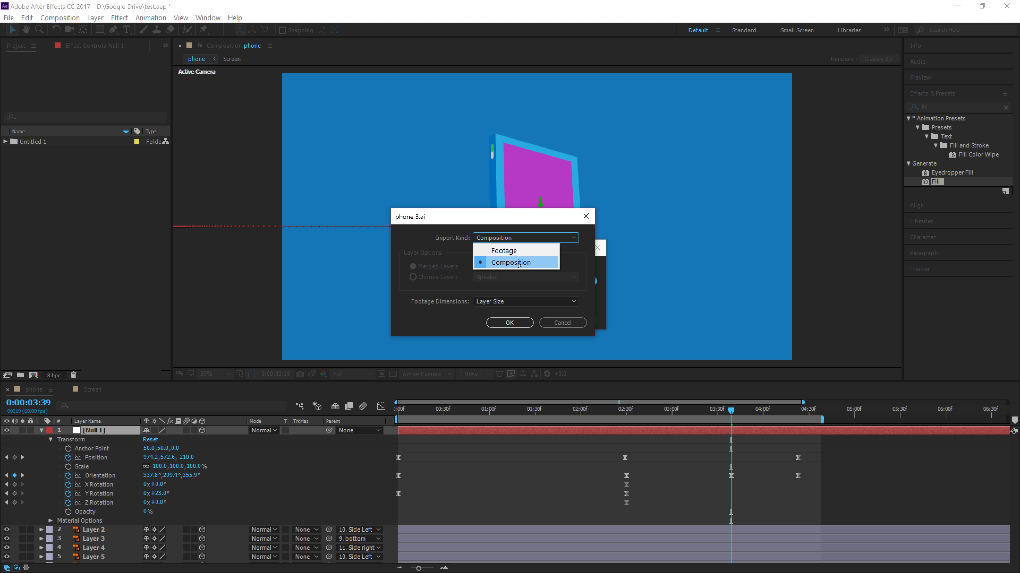
pyautogui.click(497, 262)
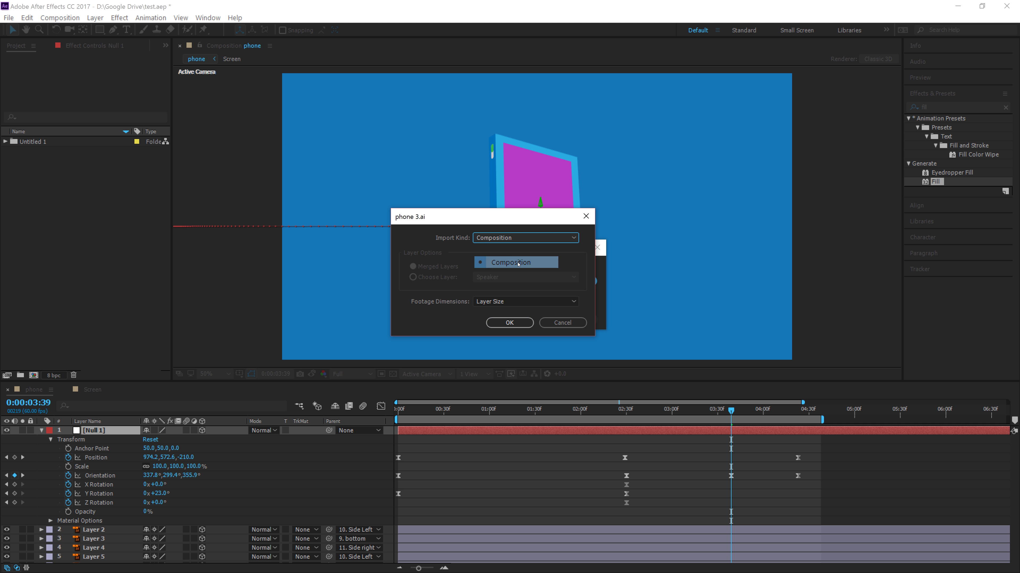
pyautogui.click(507, 306)
pyautogui.click(510, 314)
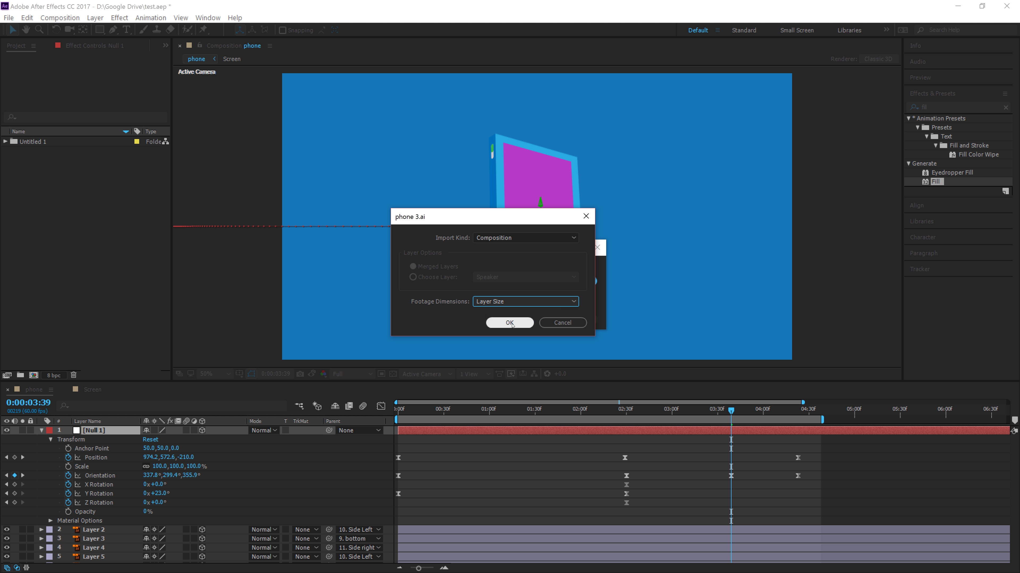
pyautogui.click(509, 323)
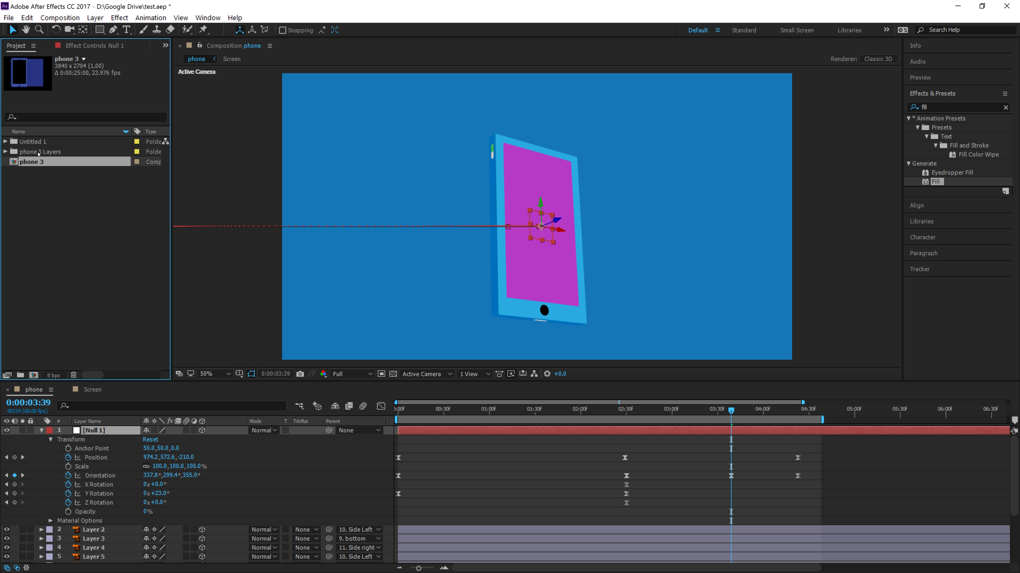
# - Check the files in the phone 3 Layers folder and open the phone 3 composition with its whole frame in view
pyautogui.click(11, 154)
pyautogui.click(5, 152)
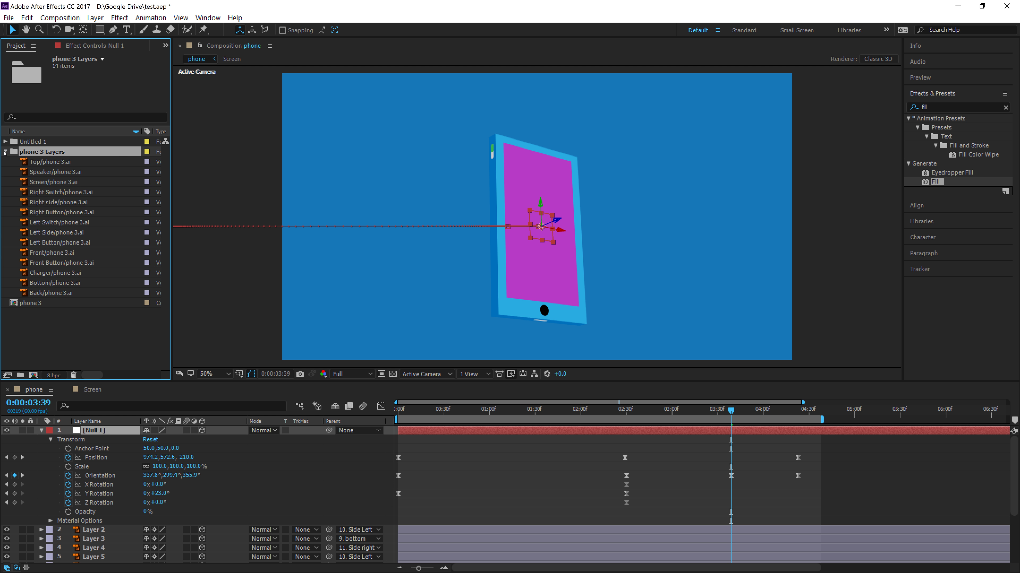
pyautogui.click(47, 160)
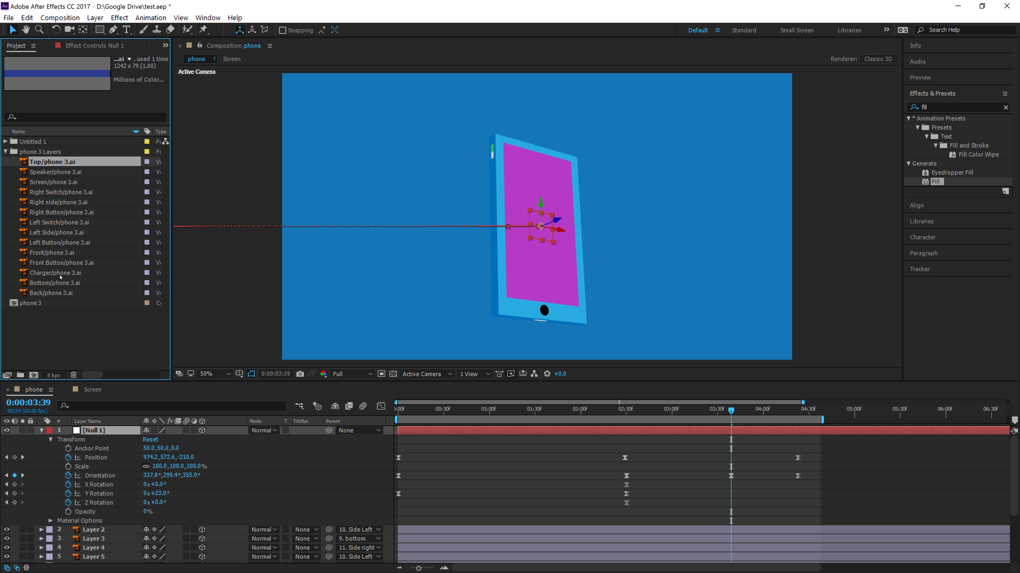
pyautogui.click(4, 152)
pyautogui.doubleClick(32, 162)
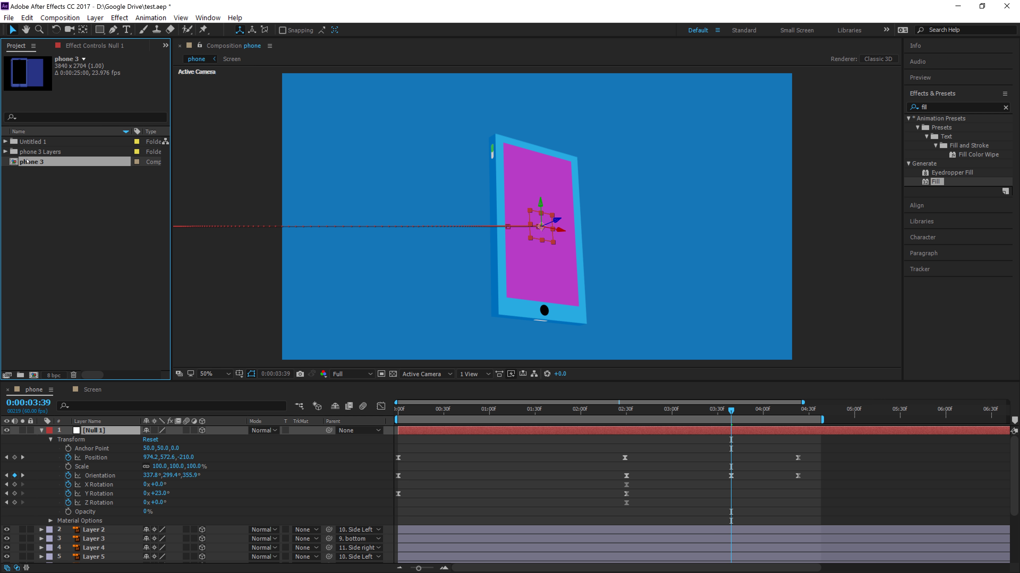
pyautogui.scroll(-4, 473, 263)
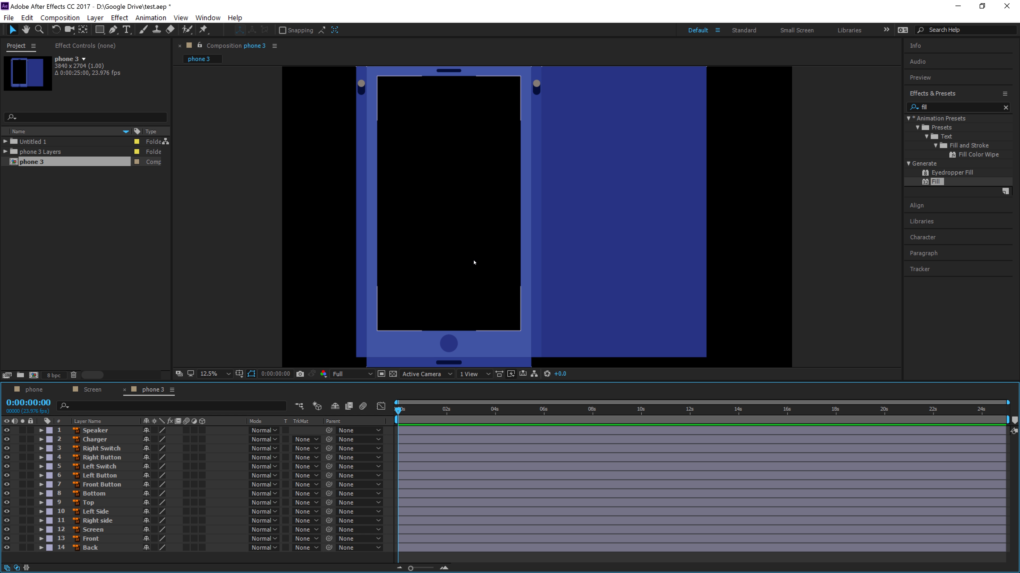
pyautogui.scroll(1, 477, 263)
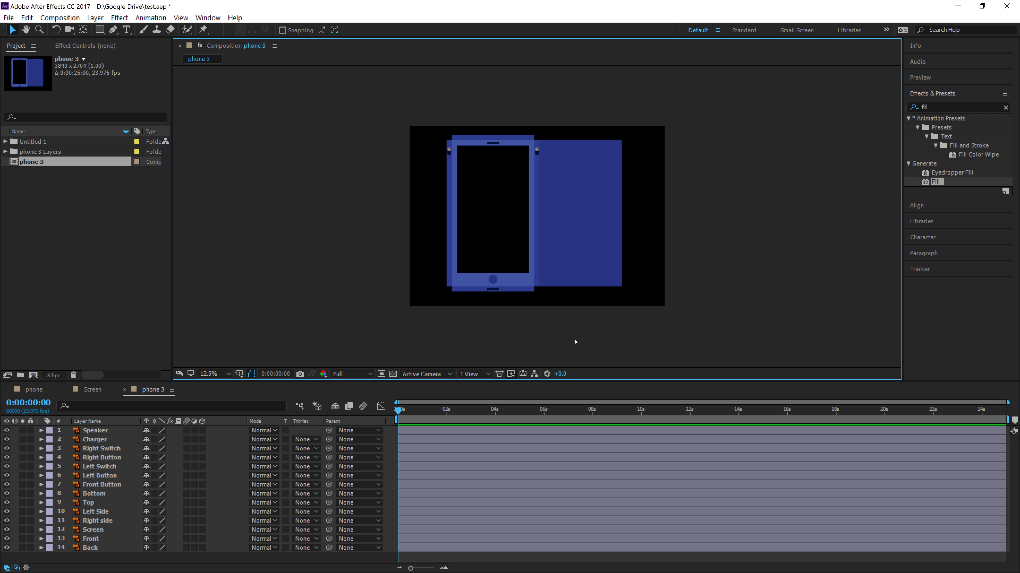
# - Create shape layers from all 14 Illustrator vector layers in the phone 3 composition
pyautogui.moveTo(358, 131); pyautogui.dragTo(564, 227)
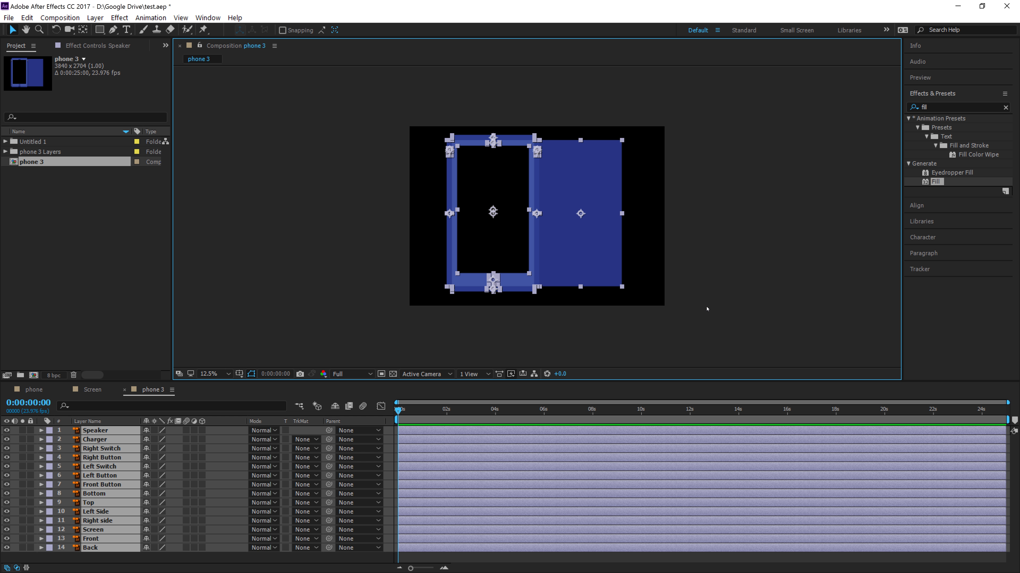
pyautogui.click(707, 311)
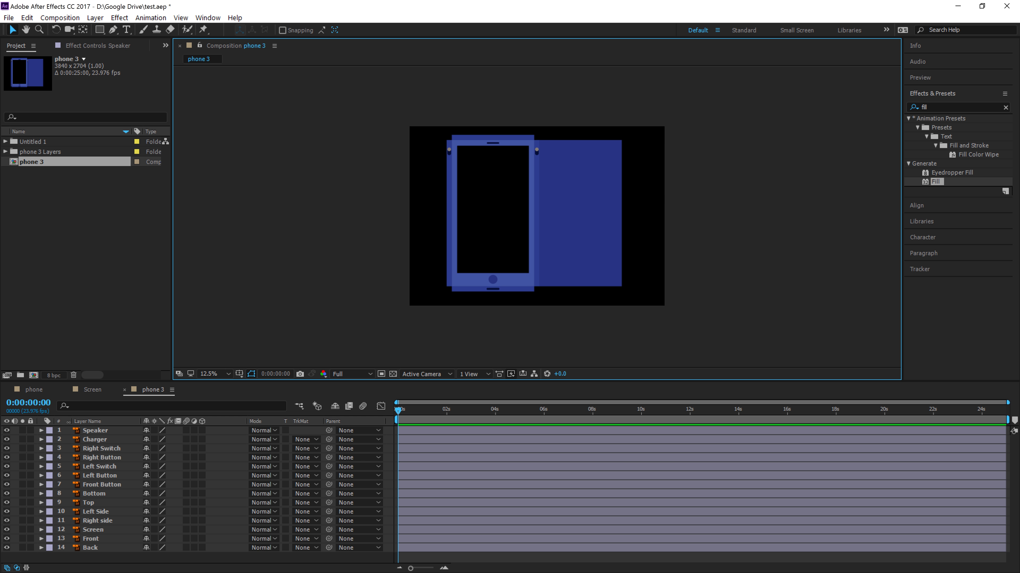
pyautogui.click(109, 551)
pyautogui.click(106, 557)
pyautogui.moveTo(91, 561); pyautogui.dragTo(121, 424)
pyautogui.rightClick(99, 476)
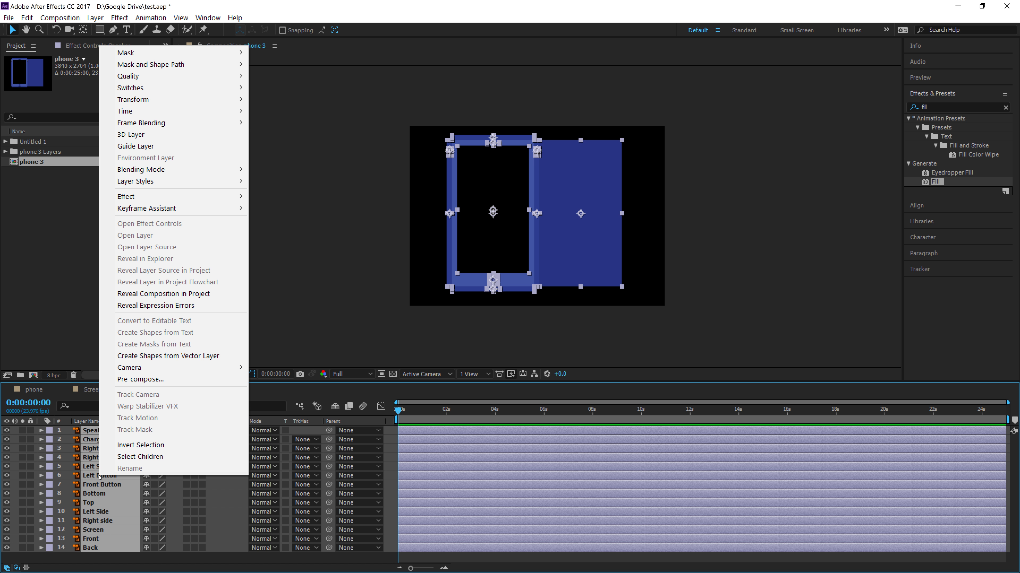
pyautogui.click(110, 558)
pyautogui.moveTo(110, 559); pyautogui.dragTo(116, 424)
pyautogui.click(108, 558)
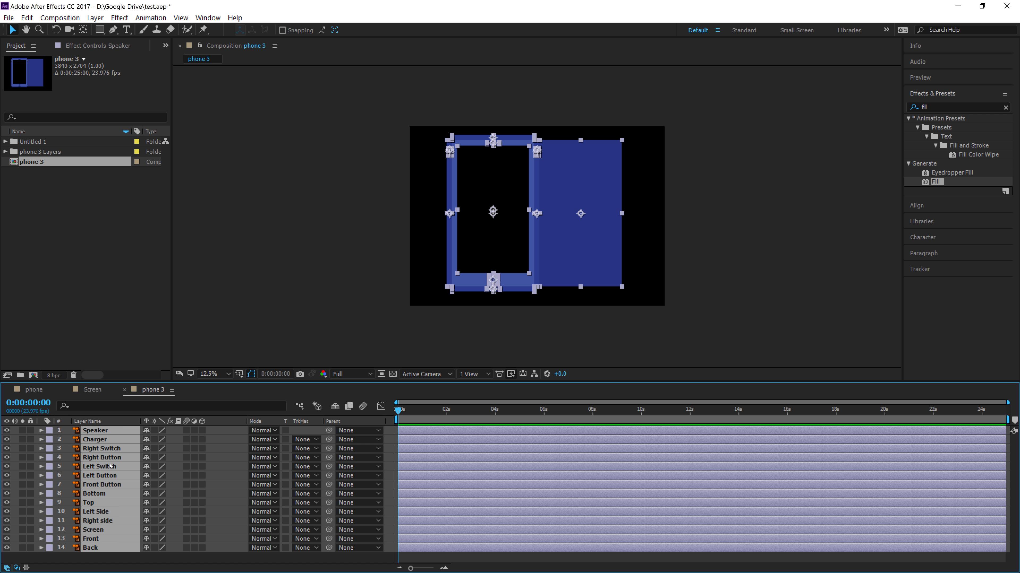
pyautogui.rightClick(111, 465)
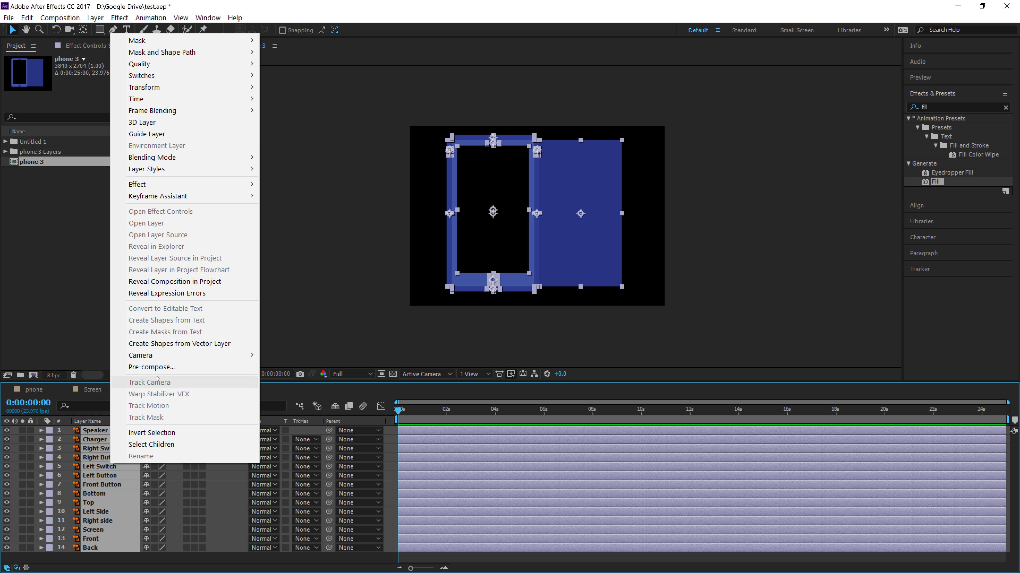
pyautogui.click(164, 344)
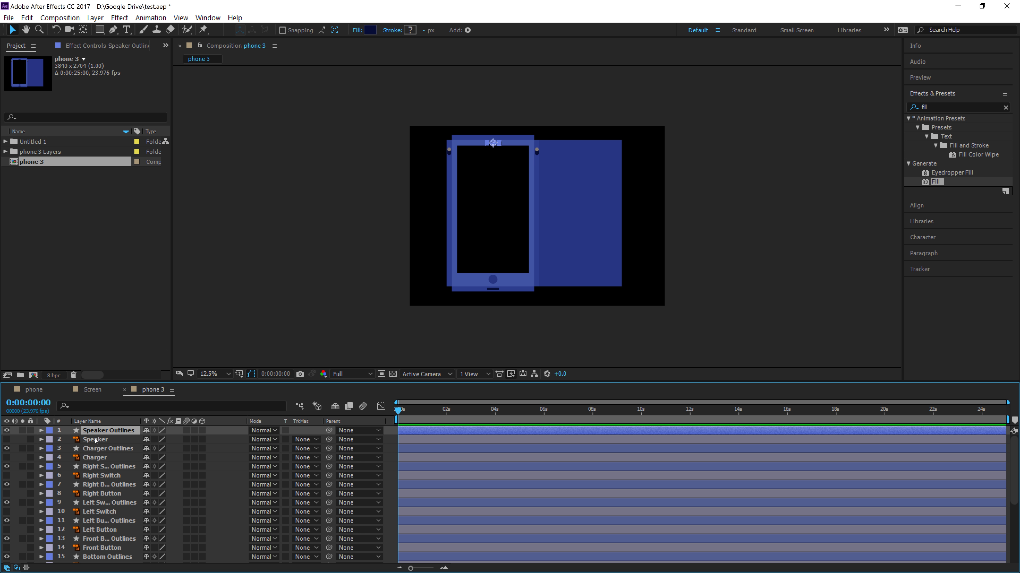
# - Enlarge the timeline area until the full stack of outline and original Illustrator layers fits in view
pyautogui.click(116, 448)
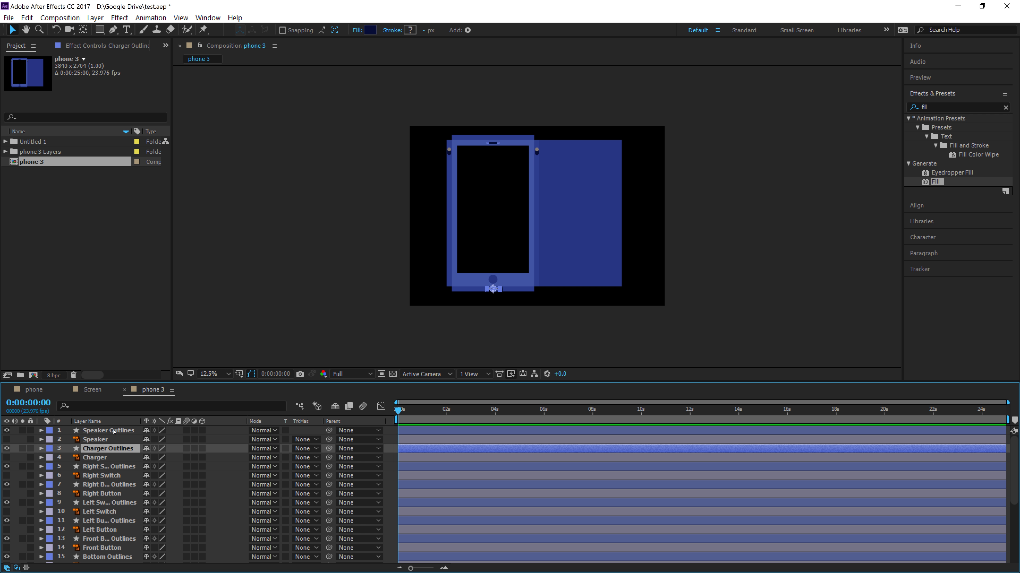
pyautogui.click(114, 432)
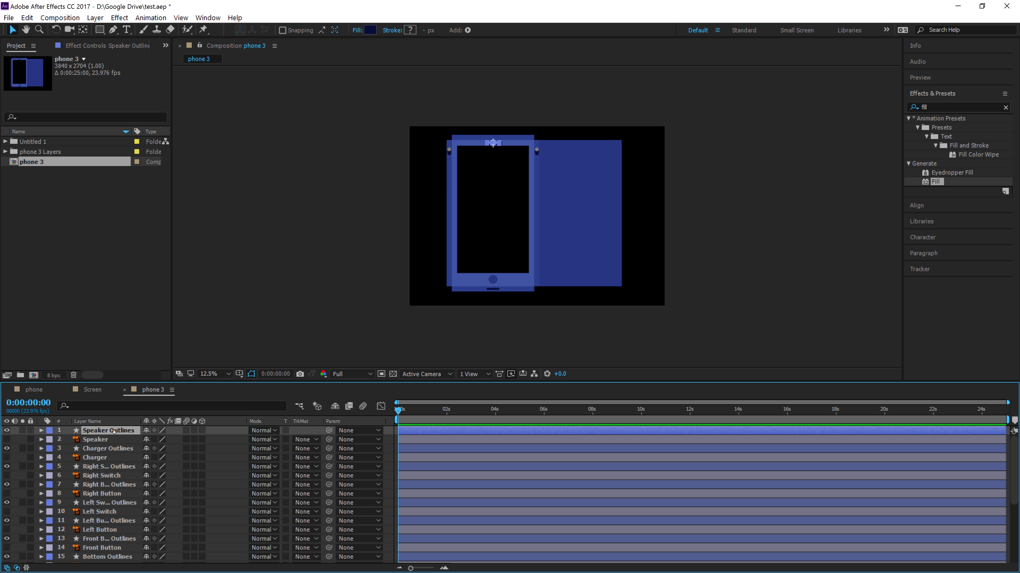
pyautogui.click(105, 452)
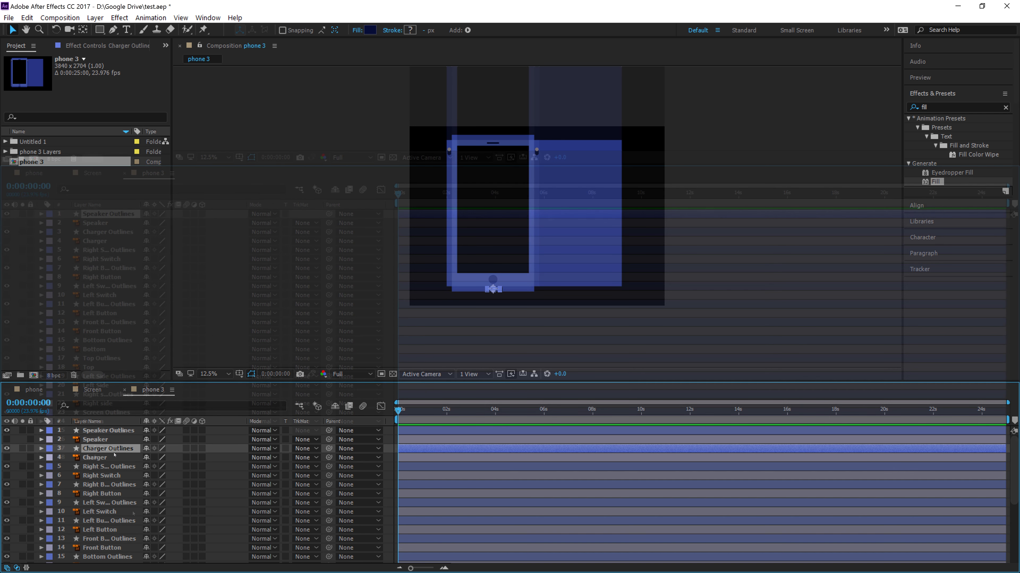
pyautogui.moveTo(120, 382); pyautogui.dragTo(93, 164)
pyautogui.click(116, 232)
# - Select every Outlines shape layer, from Speaker Outlines to Back Outlines, and bring them all to the top of the layer stack
pyautogui.click(120, 214)
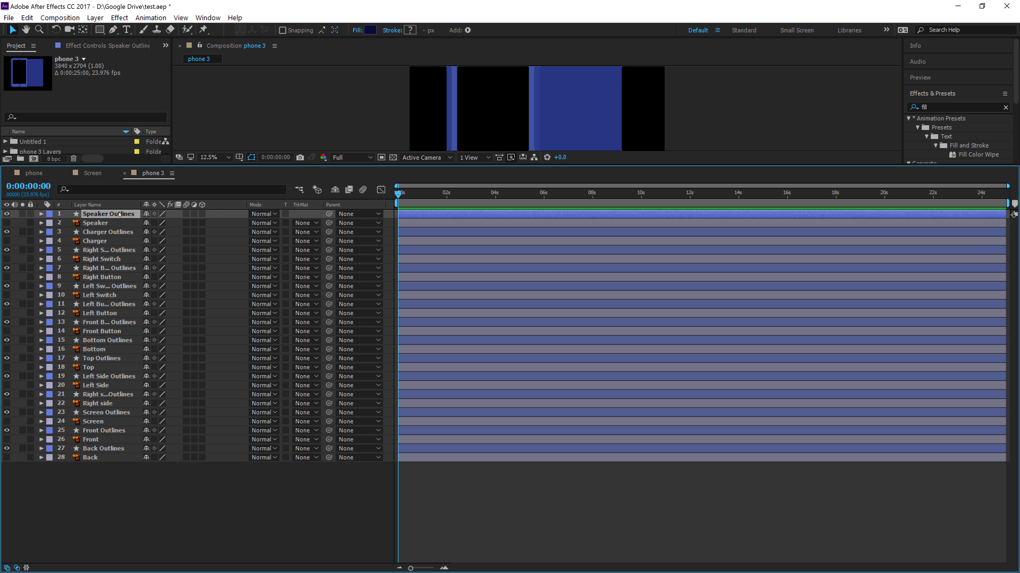
pyautogui.keyDown('ctrl'); pyautogui.click(125, 232); pyautogui.keyUp('ctrl')
pyautogui.keyDown('ctrl'); pyautogui.click(124, 250); pyautogui.keyUp('ctrl')
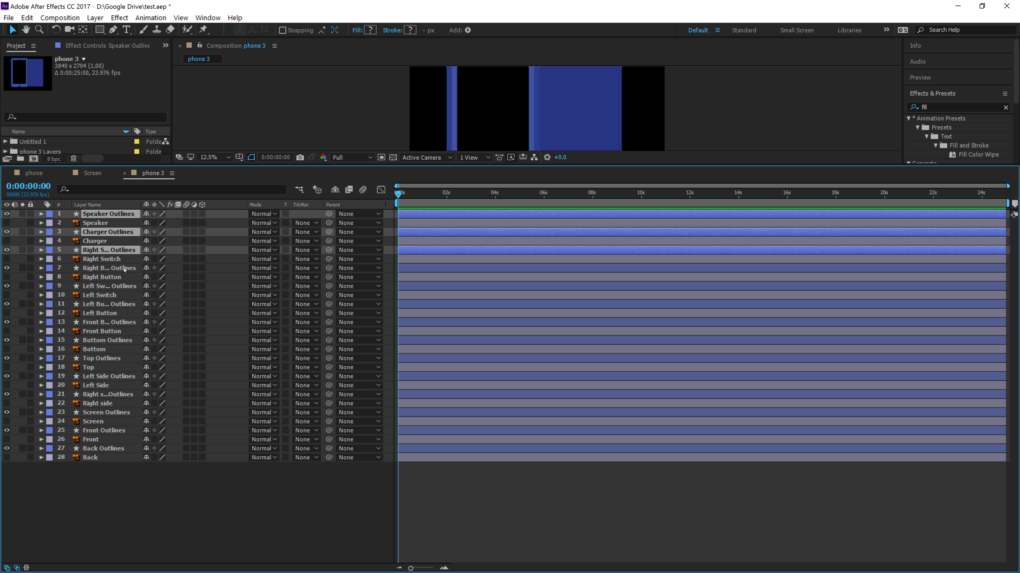
pyautogui.keyDown('ctrl'); pyautogui.click(125, 268); pyautogui.keyUp('ctrl')
pyautogui.keyDown('ctrl'); pyautogui.click(124, 286); pyautogui.keyUp('ctrl')
pyautogui.keyDown('ctrl'); pyautogui.click(122, 304); pyautogui.keyUp('ctrl')
pyautogui.keyDown('ctrl'); pyautogui.click(122, 322); pyautogui.keyUp('ctrl')
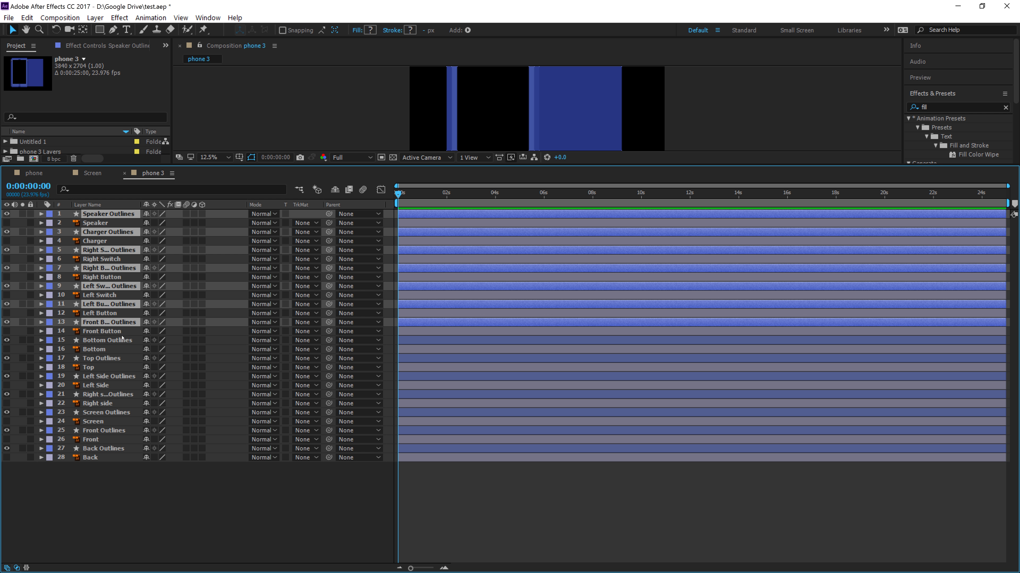
pyautogui.keyDown('ctrl'); pyautogui.click(120, 340); pyautogui.keyUp('ctrl')
pyautogui.keyDown('ctrl'); pyautogui.click(111, 358); pyautogui.keyUp('ctrl')
pyautogui.keyDown('ctrl'); pyautogui.click(110, 376); pyautogui.keyUp('ctrl')
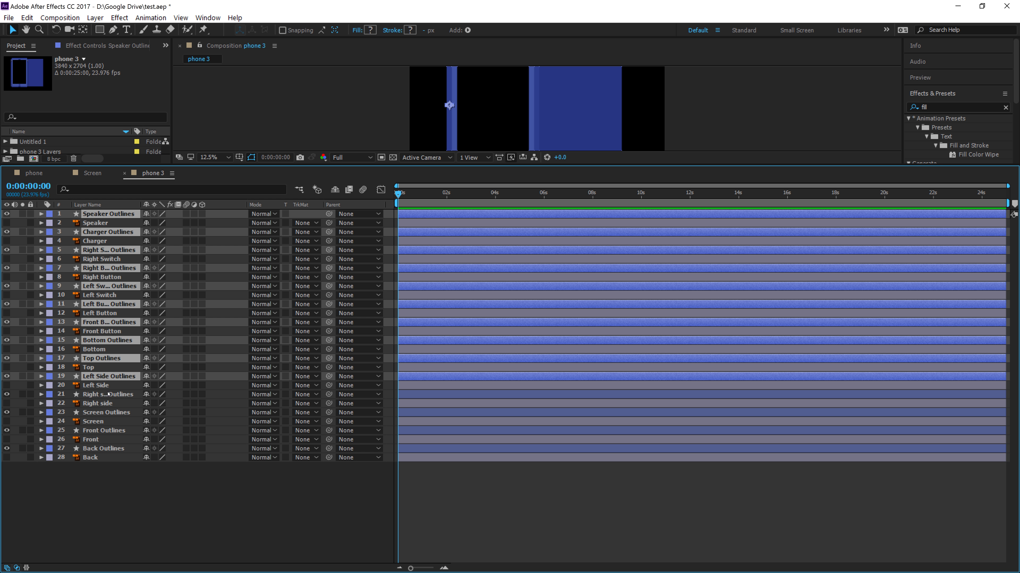
pyautogui.keyDown('ctrl'); pyautogui.click(108, 394); pyautogui.keyUp('ctrl')
pyautogui.keyDown('ctrl'); pyautogui.click(106, 413); pyautogui.keyUp('ctrl')
pyautogui.keyDown('ctrl'); pyautogui.click(105, 430); pyautogui.keyUp('ctrl')
pyautogui.keyDown('ctrl'); pyautogui.click(103, 449); pyautogui.keyUp('ctrl')
pyautogui.hotkey('ctrl', 'shift', ']')
pyautogui.click(422, 109)
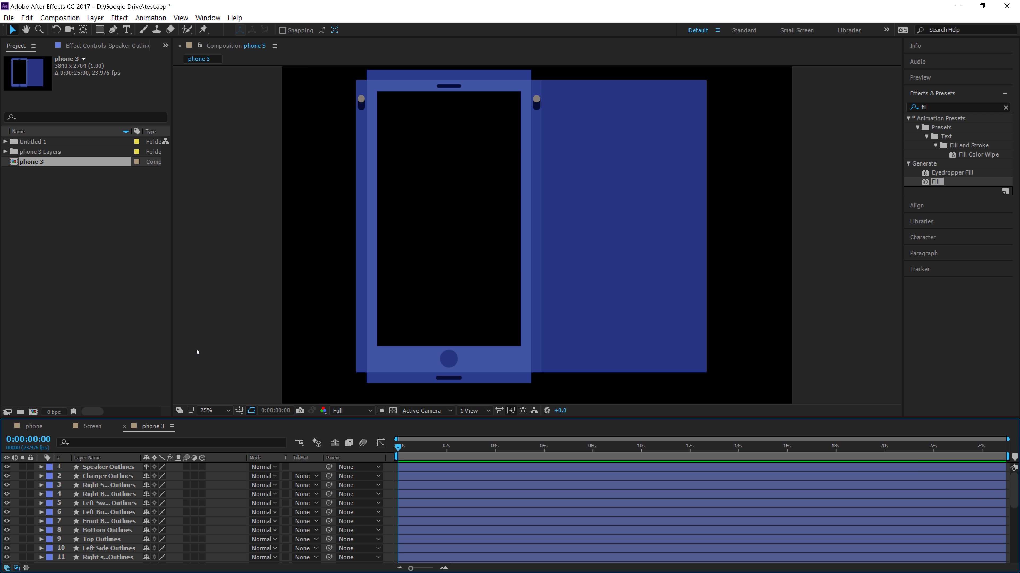
# - Select the Screen, Front and Back outline layers in turn to check which phone part each one covers
pyautogui.click(415, 301)
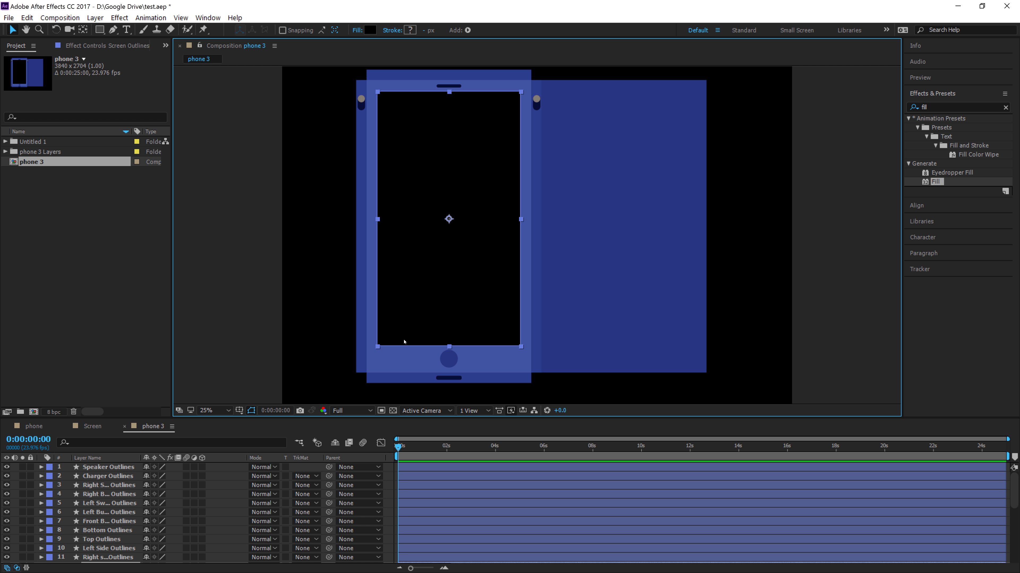
pyautogui.click(398, 357)
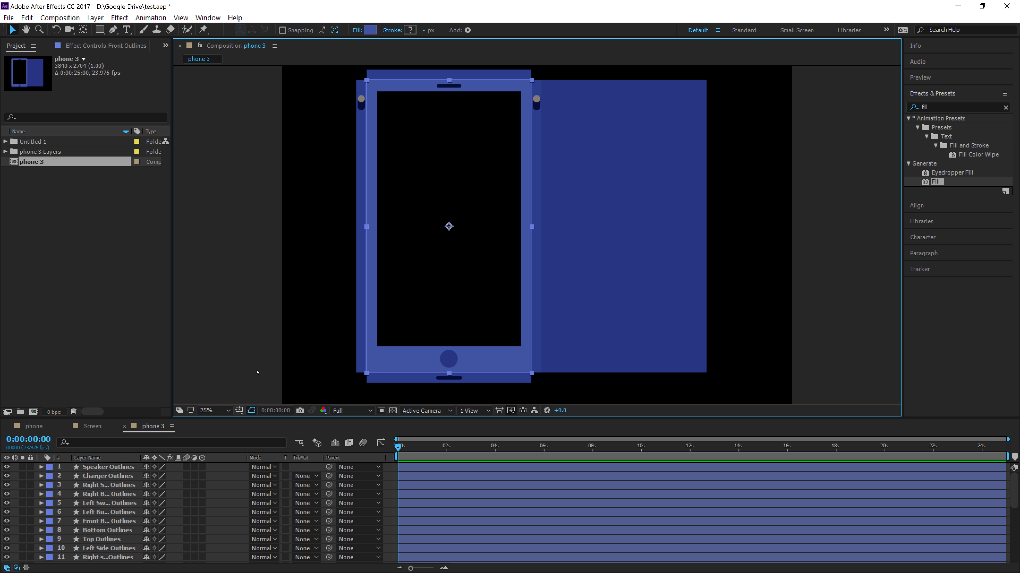
pyautogui.scroll(-3, 146, 504)
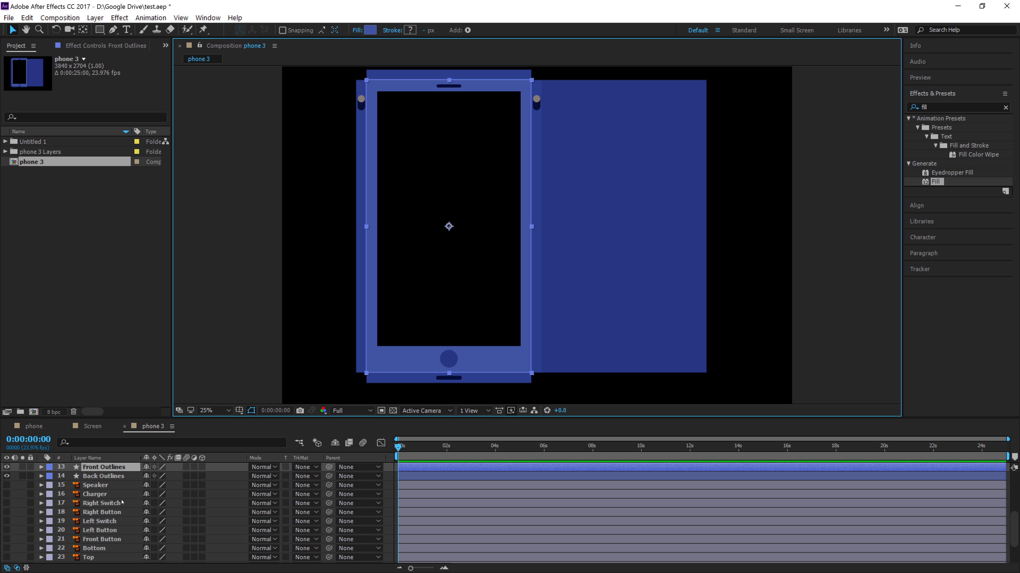
pyautogui.click(92, 530)
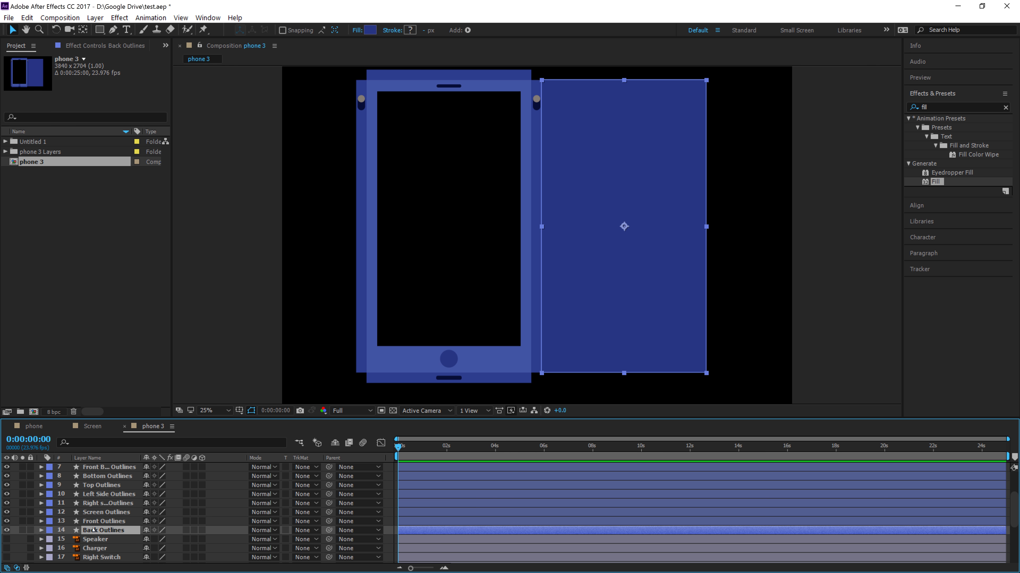
pyautogui.click(95, 524)
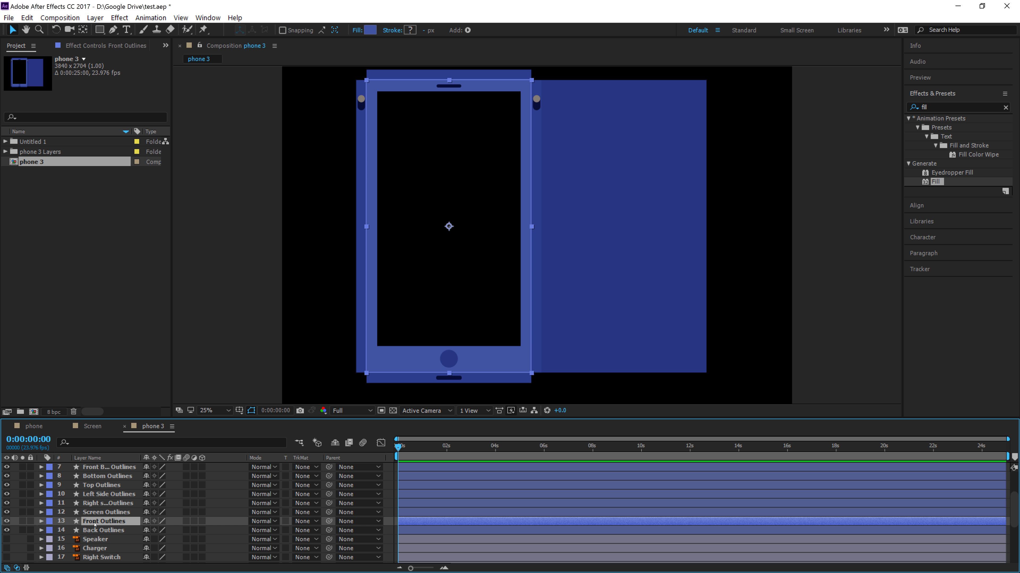
pyautogui.click(104, 512)
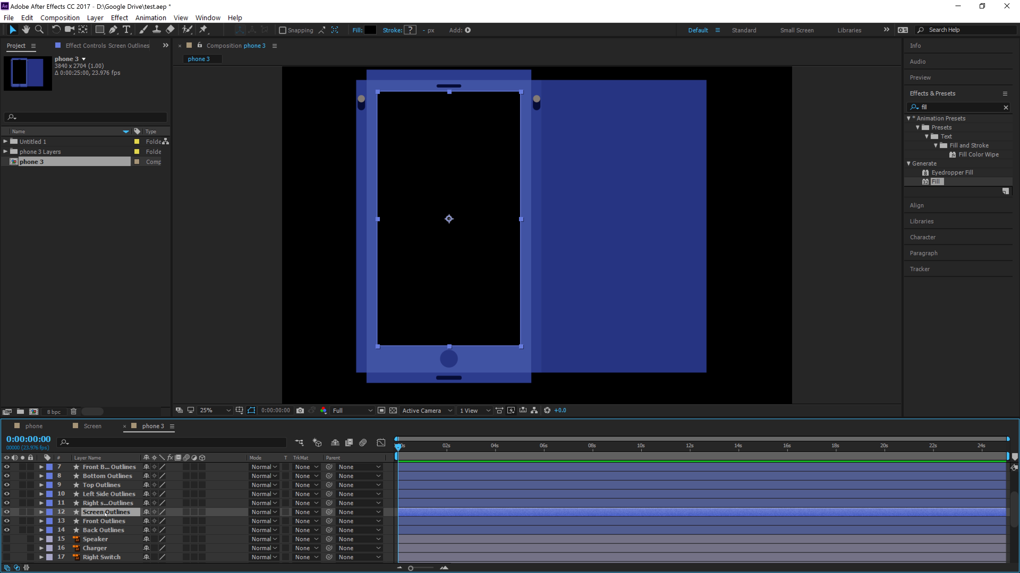
# - Move the back's anchor point to its edge shared with the right side, and the right side's anchor point to its edge shared with the front
pyautogui.click(668, 283)
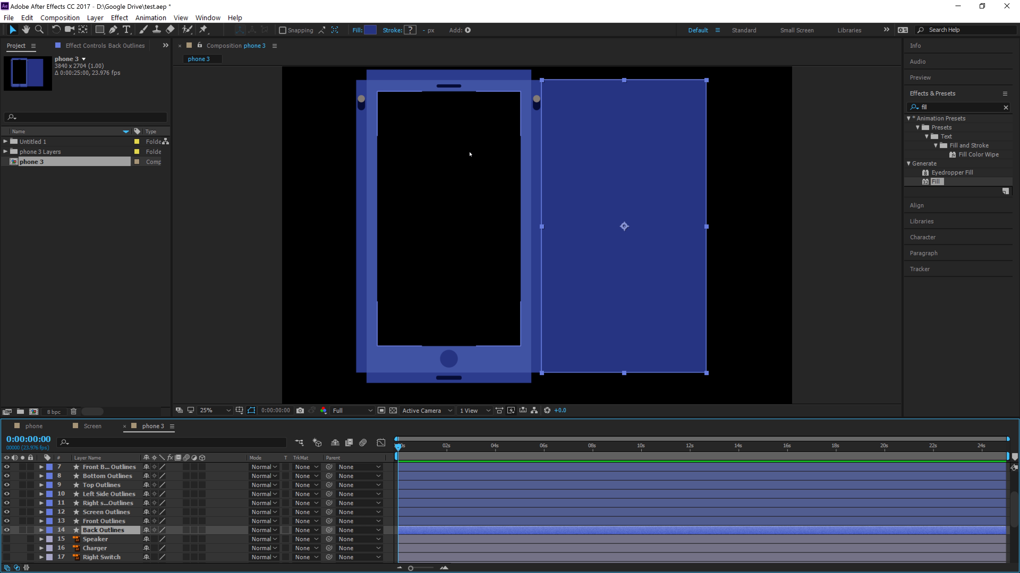
pyautogui.press('y')
pyautogui.moveTo(623, 227); pyautogui.dragTo(542, 227)
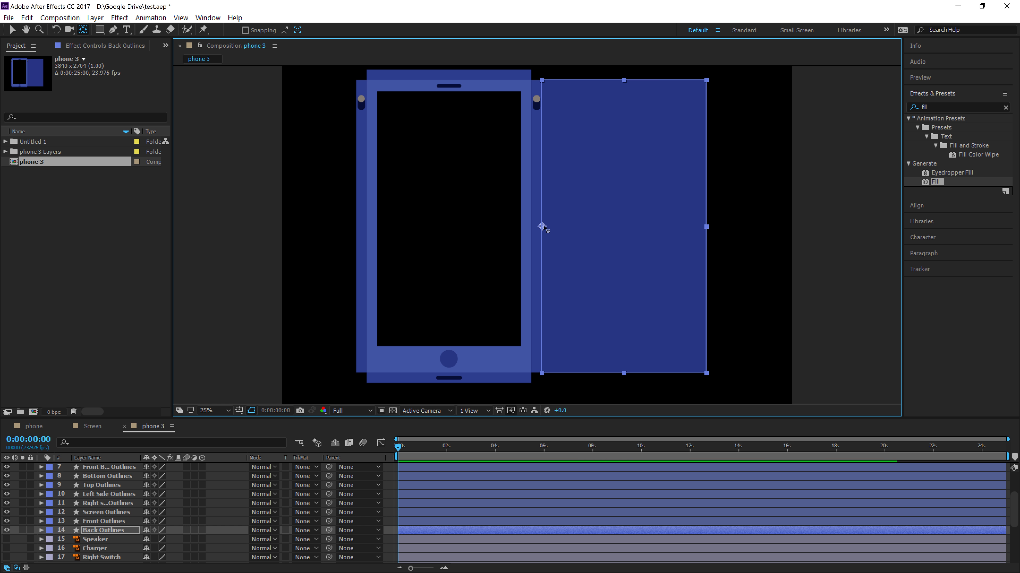
pyautogui.click(97, 504)
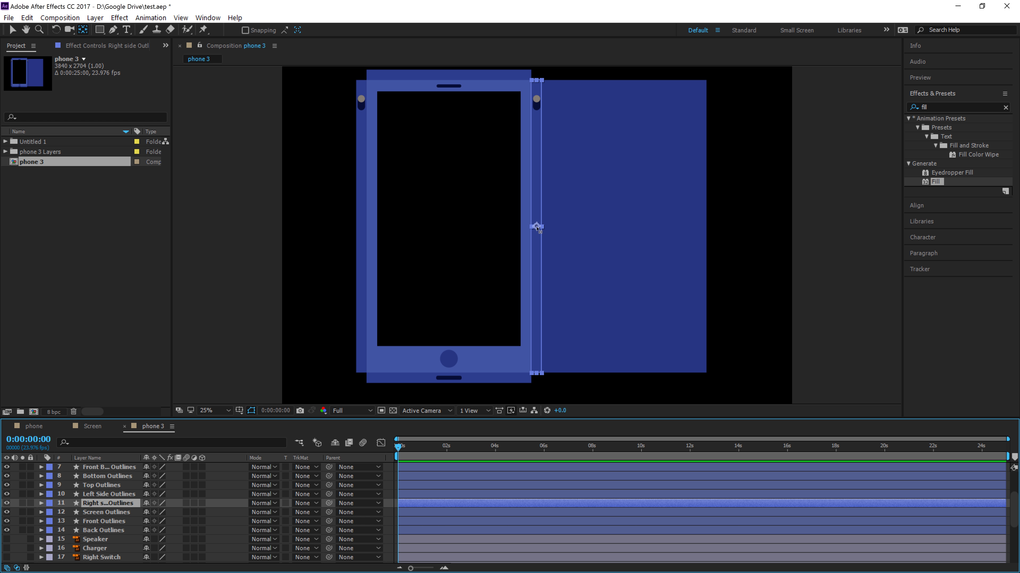
pyautogui.moveTo(537, 227); pyautogui.dragTo(530, 227)
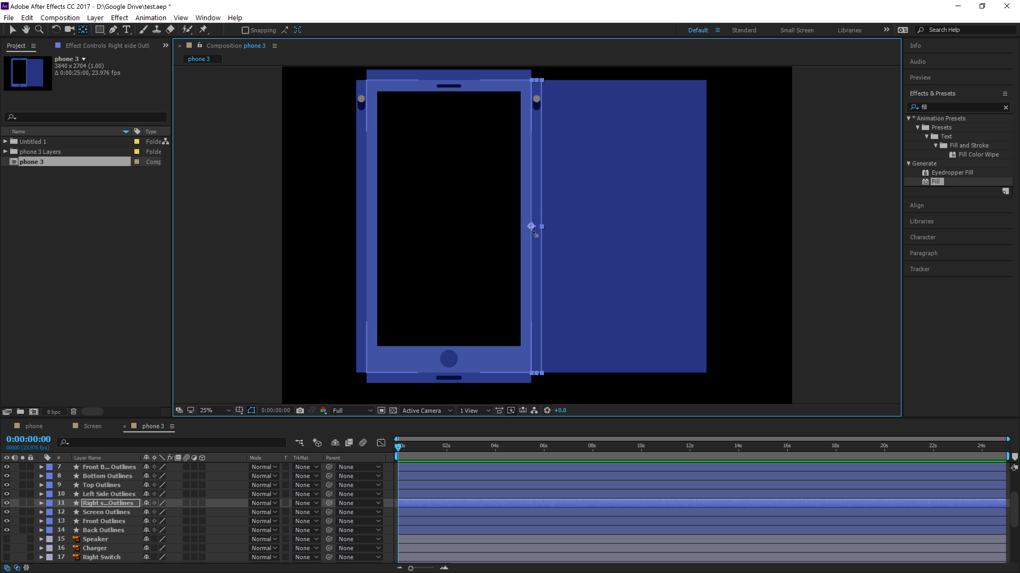
# - Place the left side's anchor point midway along the edge it shares with the phone's front
pyautogui.click(86, 495)
pyautogui.moveTo(361, 227); pyautogui.dragTo(367, 227)
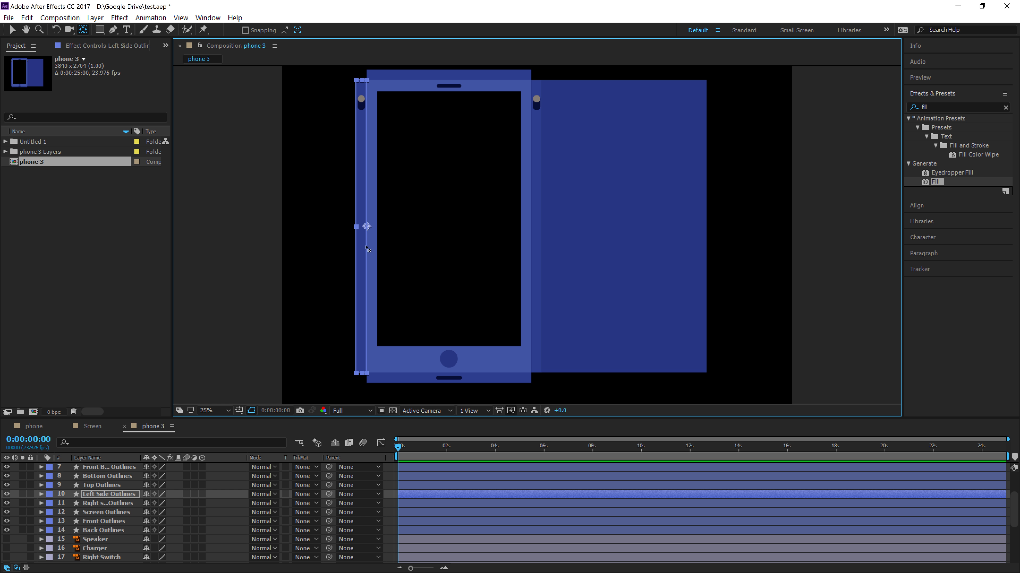
pyautogui.click(98, 485)
pyautogui.press(',')
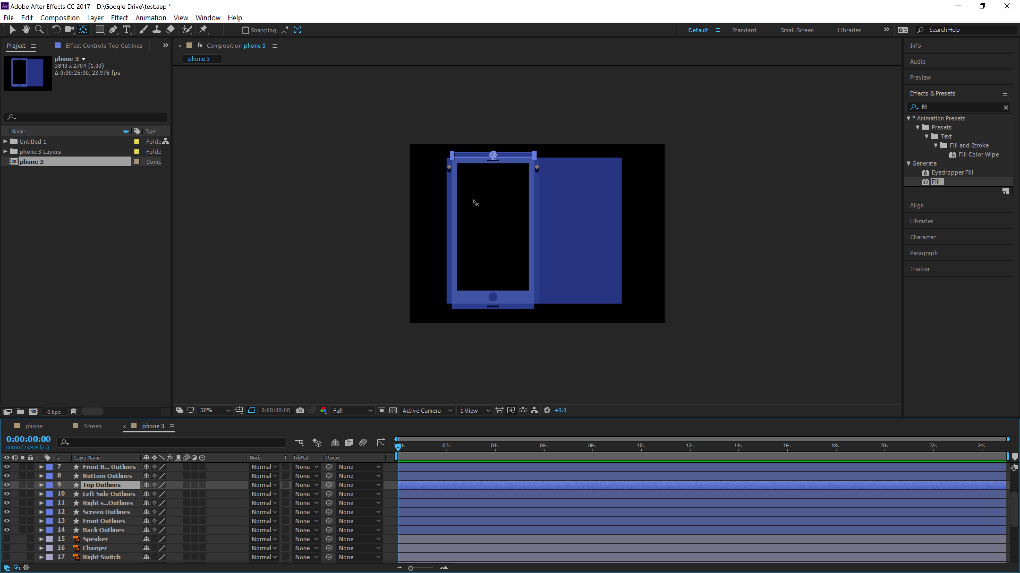
pyautogui.press('.')
pyautogui.press('.')
pyautogui.press('h')
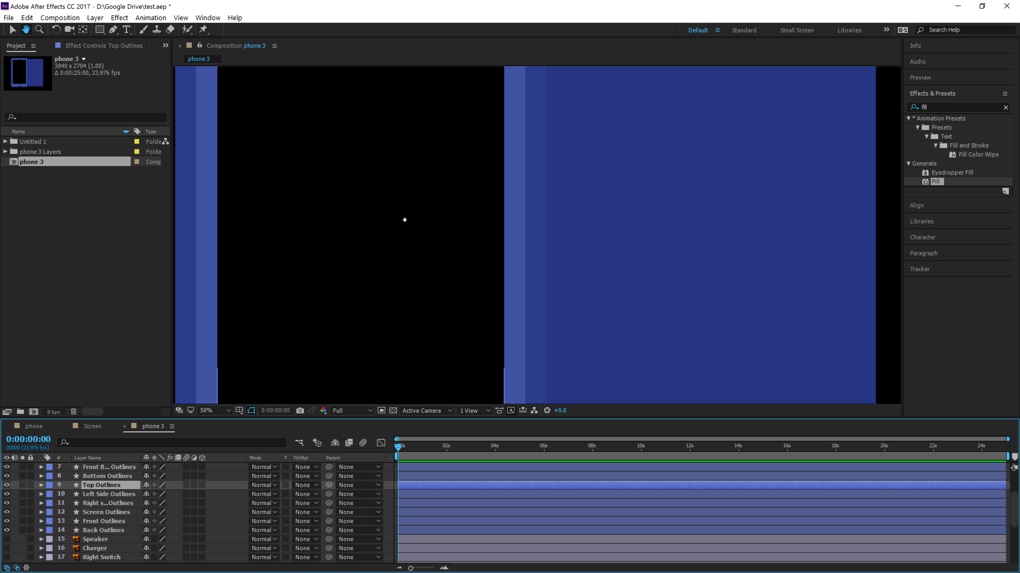
pyautogui.moveTo(405, 221); pyautogui.dragTo(571, 194)
pyautogui.moveTo(457, 308)
pyautogui.mouseDown()
pyautogui.moveTo(514, 128)
pyautogui.moveTo(505, 380)
pyautogui.mouseUp()
pyautogui.press('v')
pyautogui.click(83, 498)
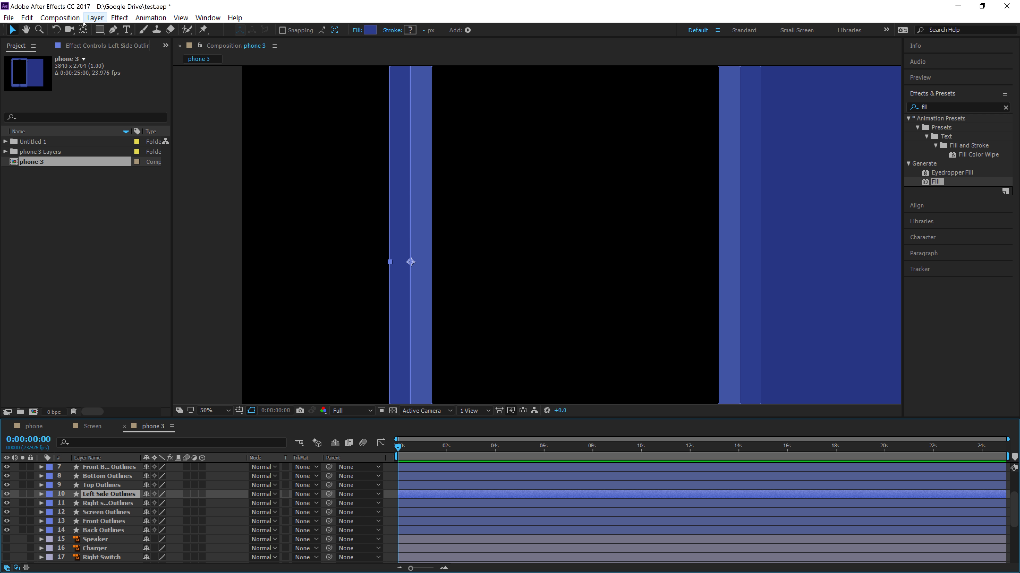
pyautogui.press('y')
pyautogui.click(410, 261)
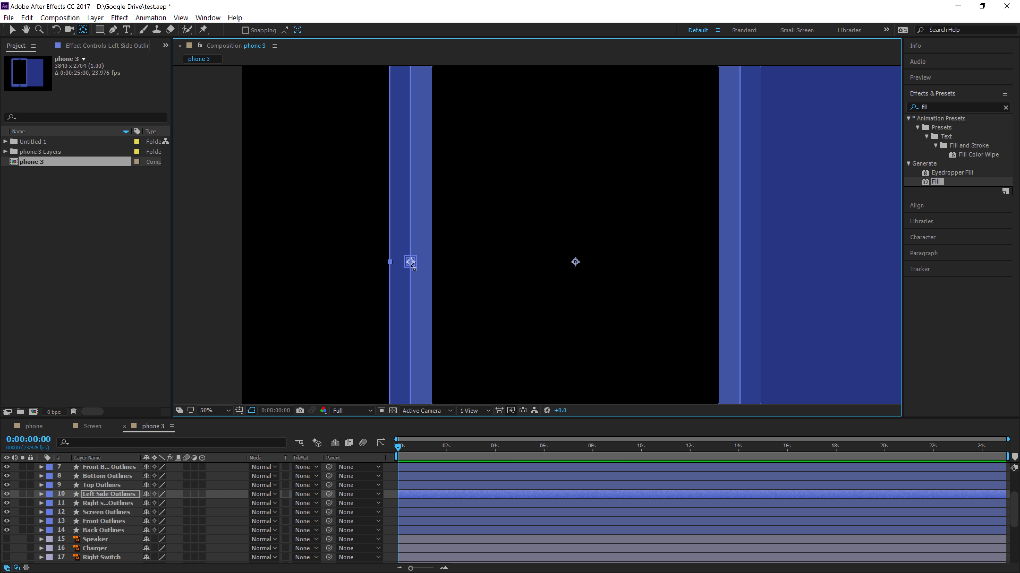
# - Move the top piece's anchor point down to the middle of the edge it shares with the front
pyautogui.press('h')
pyautogui.moveTo(335, 166); pyautogui.dragTo(315, 262)
pyautogui.press('v')
pyautogui.click(555, 242)
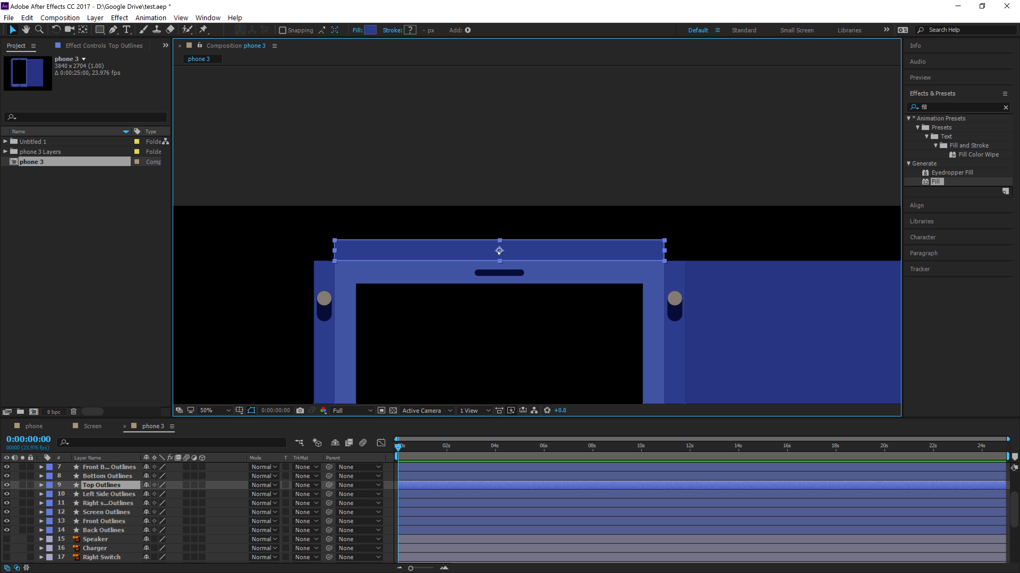
pyautogui.click(83, 29)
pyautogui.moveTo(499, 251); pyautogui.dragTo(500, 262)
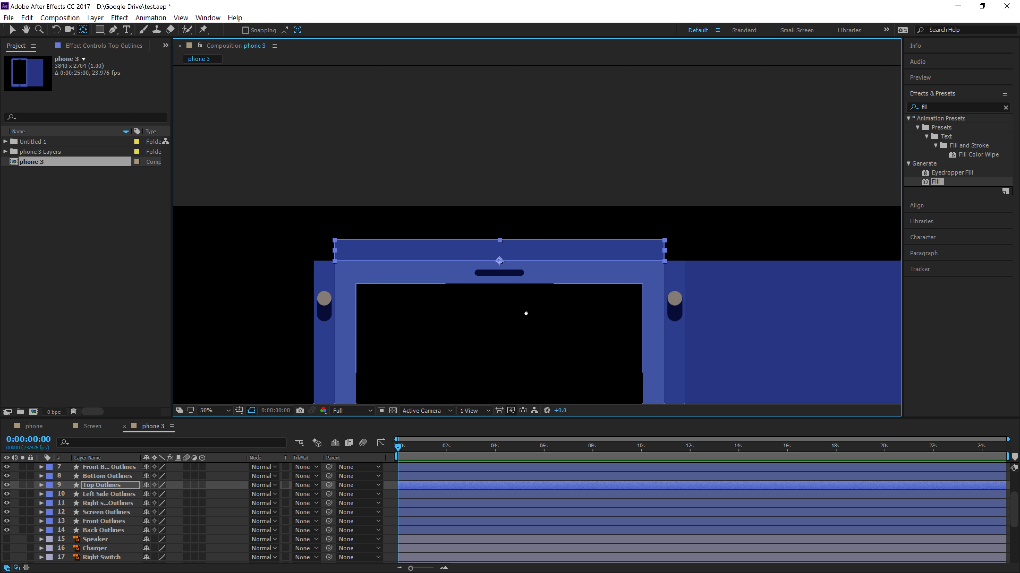
# - Move the bottom piece's anchor point up to the middle of the edge it shares with the front and deselect the layer
pyautogui.press('h')
pyautogui.moveTo(492, 366); pyautogui.dragTo(494, 318)
pyautogui.scroll(-10, 496, 319)
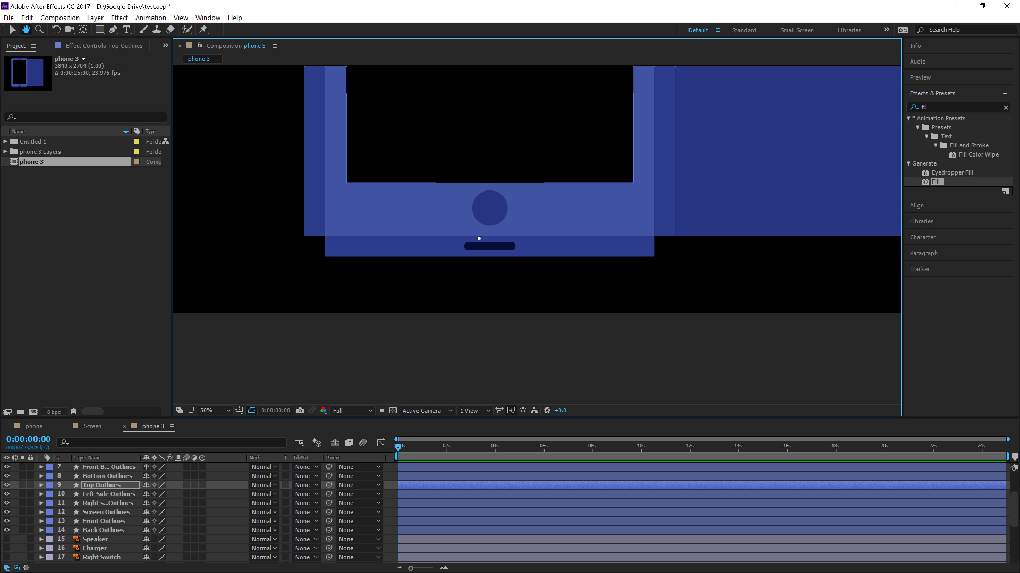
pyautogui.press('v')
pyautogui.click(500, 249)
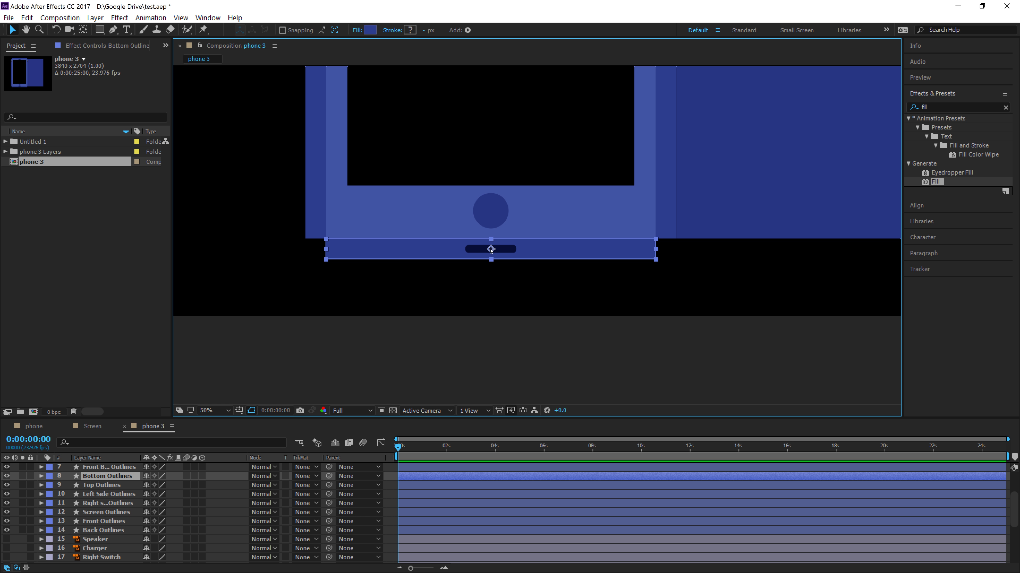
pyautogui.click(83, 30)
pyautogui.moveTo(491, 248); pyautogui.dragTo(492, 241)
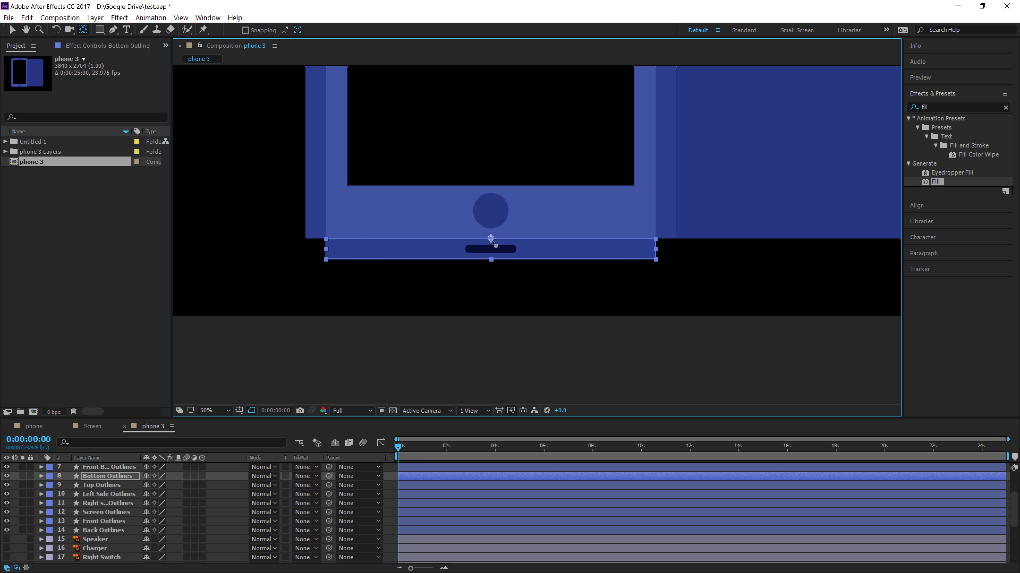
pyautogui.press('v')
pyautogui.click(510, 341)
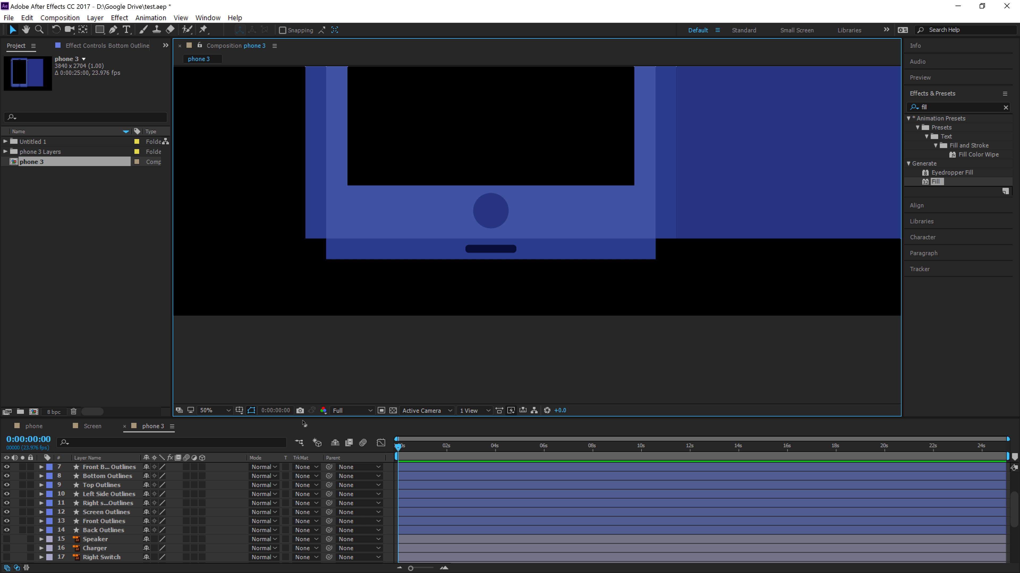
# - Enlarge the timeline area to list more layers and fit the whole phone layout in the composition view
pyautogui.moveTo(299, 418); pyautogui.dragTo(296, 298)
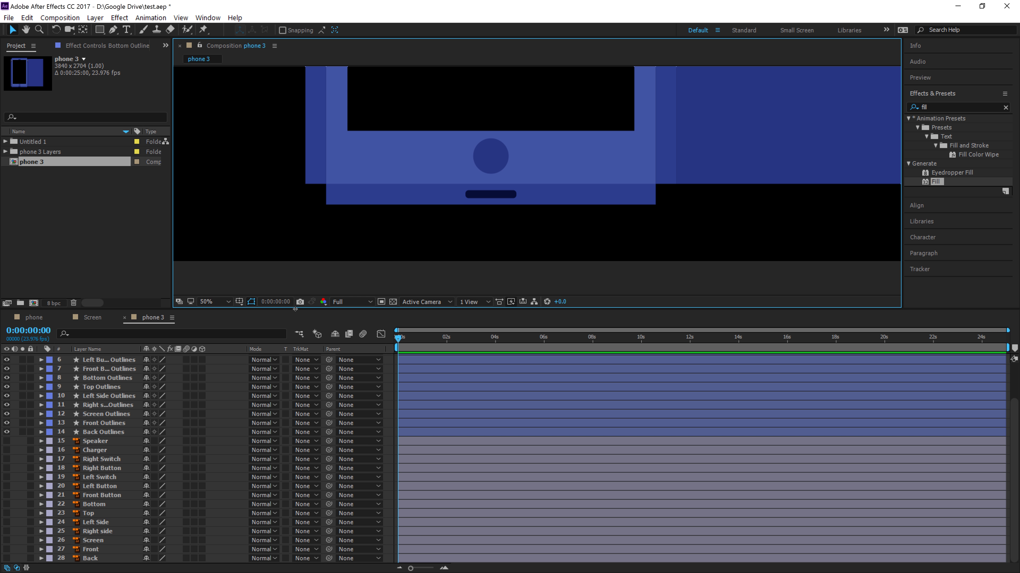
pyautogui.scroll(3, 467, 239)
pyautogui.scroll(-5, 470, 238)
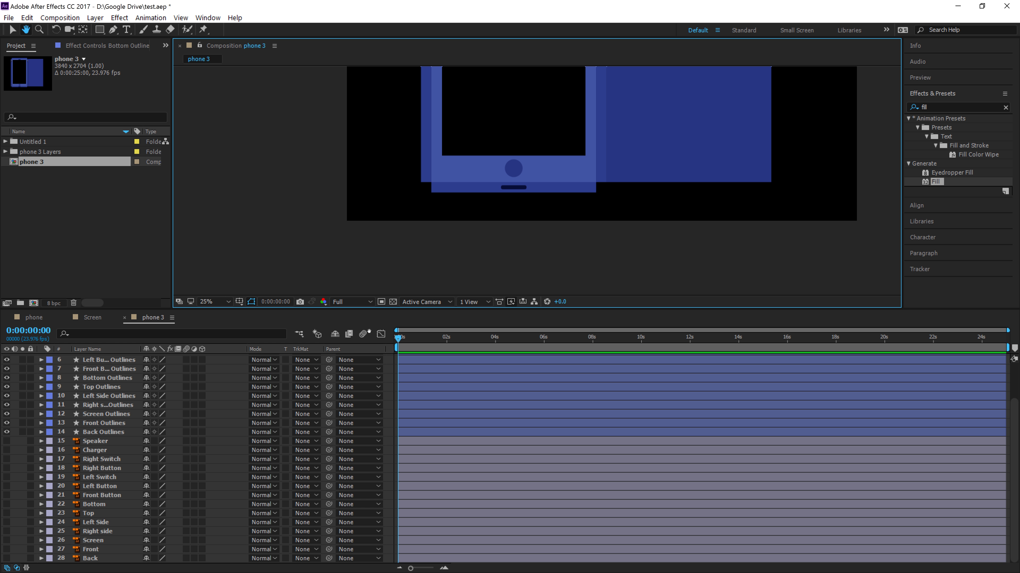
pyautogui.moveTo(495, 244); pyautogui.dragTo(396, 324)
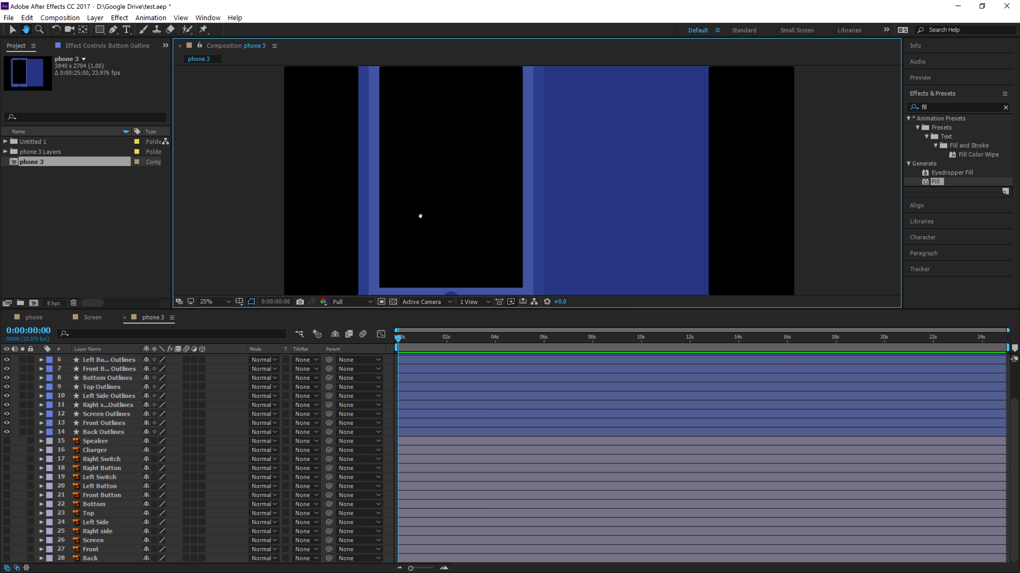
pyautogui.scroll(-1, 421, 216)
pyautogui.press('v')
# - Try parenting the left button outlines to the right button outlines and check that the Parent column is enabled
pyautogui.moveTo(329, 360); pyautogui.dragTo(106, 363)
pyautogui.rightClick(227, 349)
pyautogui.moveTo(272, 385)
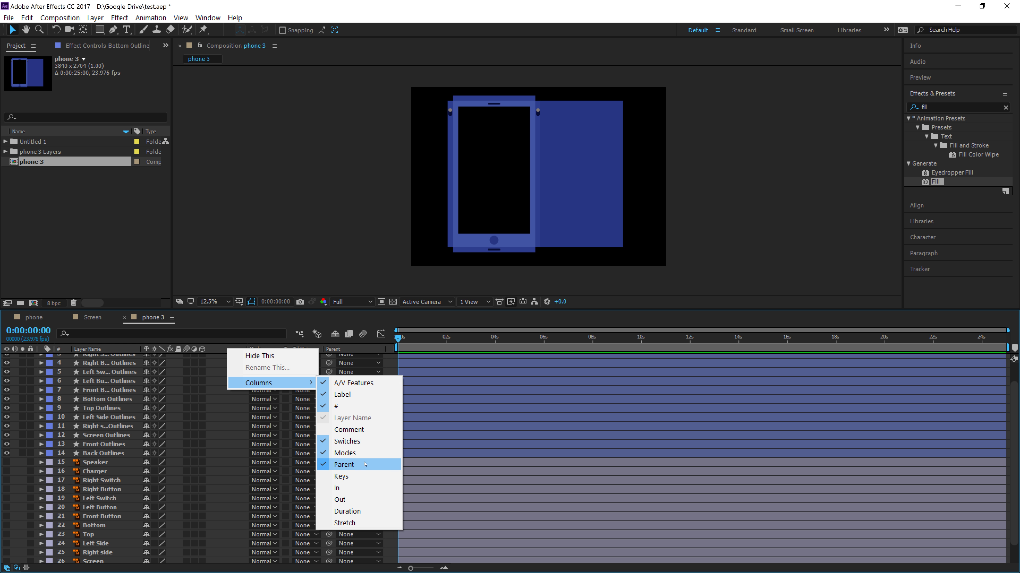
pyautogui.click(438, 338)
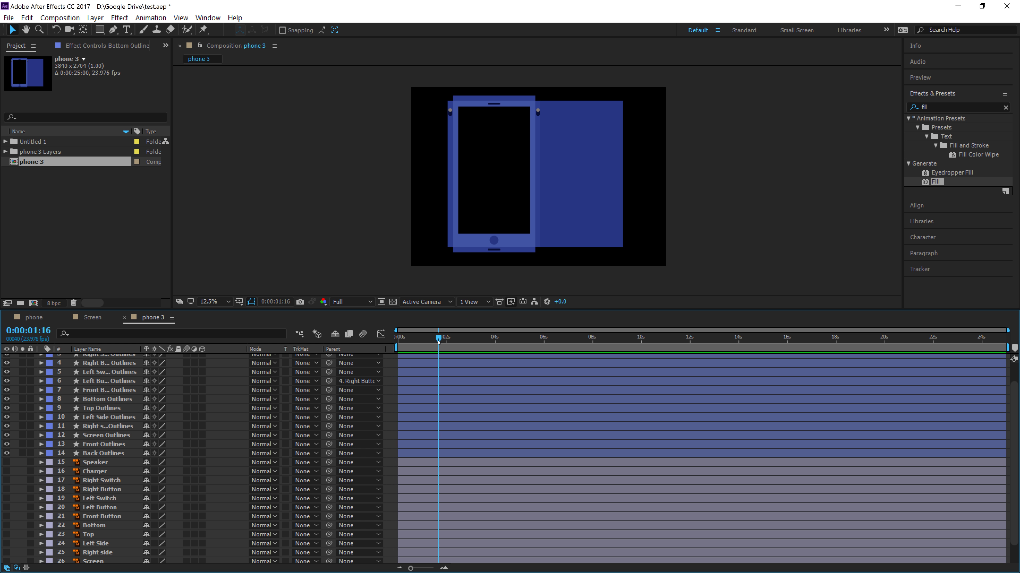
# - Parent the Screen Outlines layer to Front Outlines
pyautogui.click(510, 198)
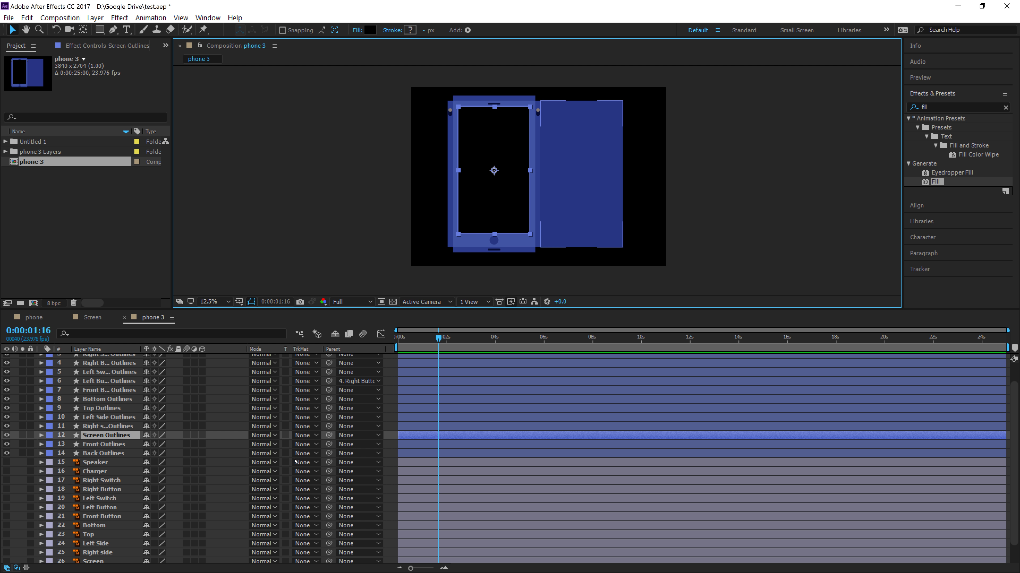
pyautogui.moveTo(328, 436); pyautogui.dragTo(118, 444)
pyautogui.click(115, 445)
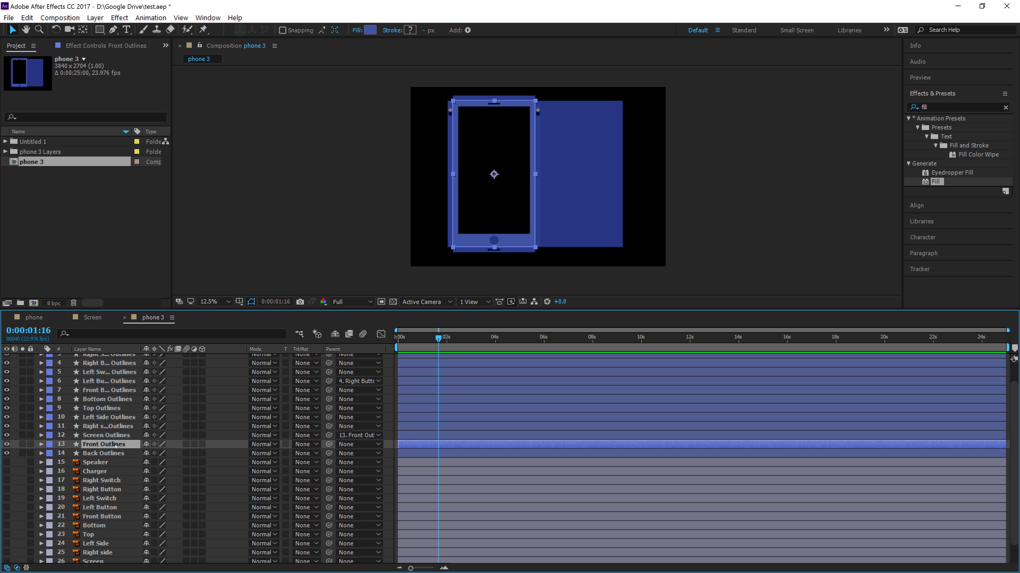
pyautogui.moveTo(468, 239); pyautogui.dragTo(498, 237)
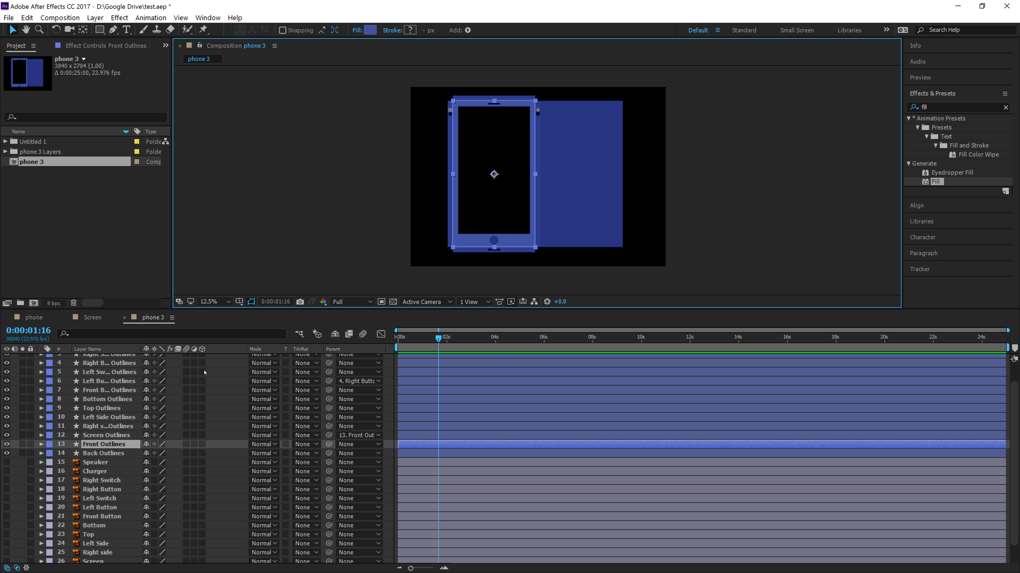
# - Parent Back Outlines to the right side outlines, and the right side outlines to Front Outlines
pyautogui.click(114, 454)
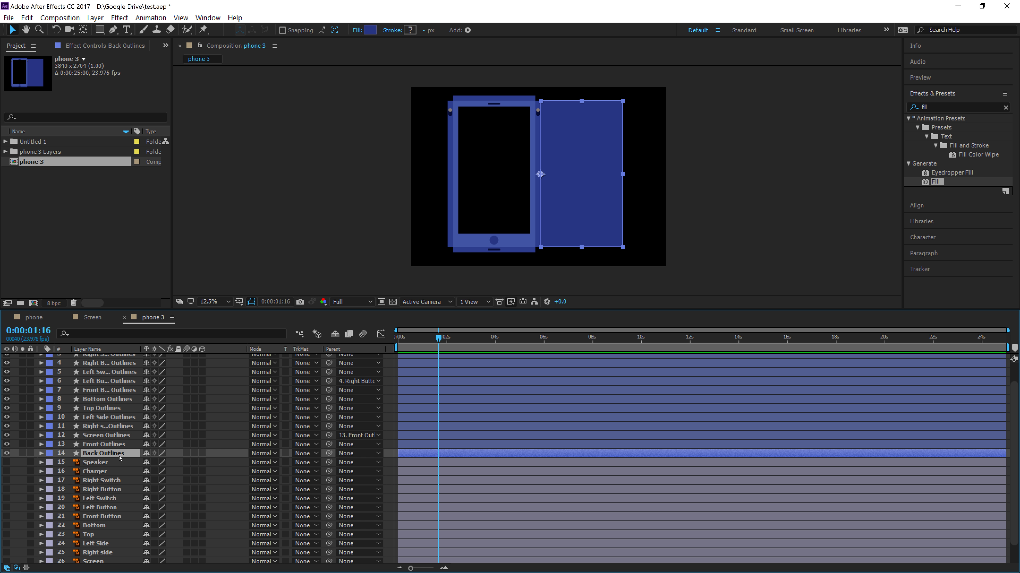
pyautogui.moveTo(328, 453); pyautogui.dragTo(110, 428)
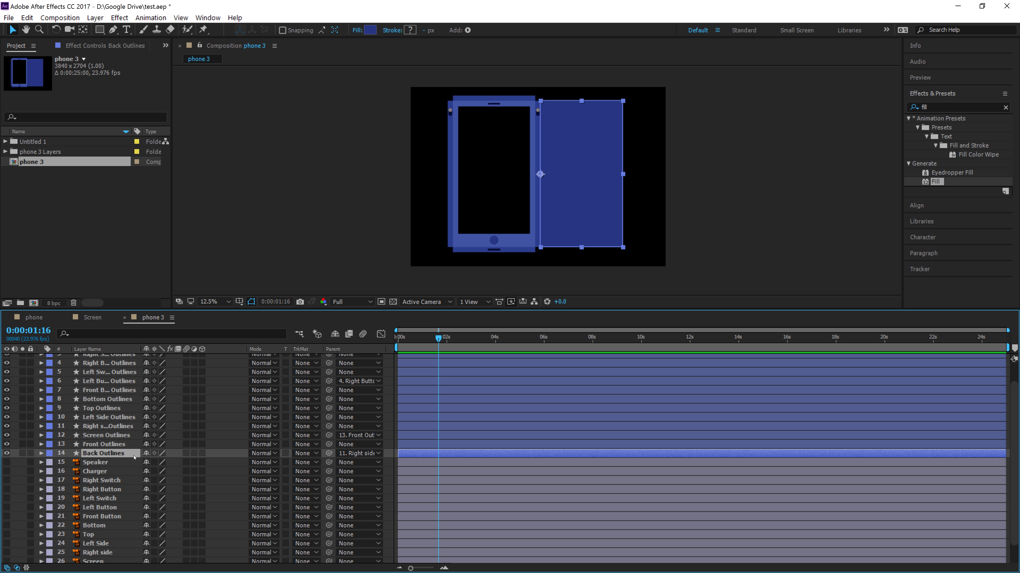
pyautogui.click(110, 428)
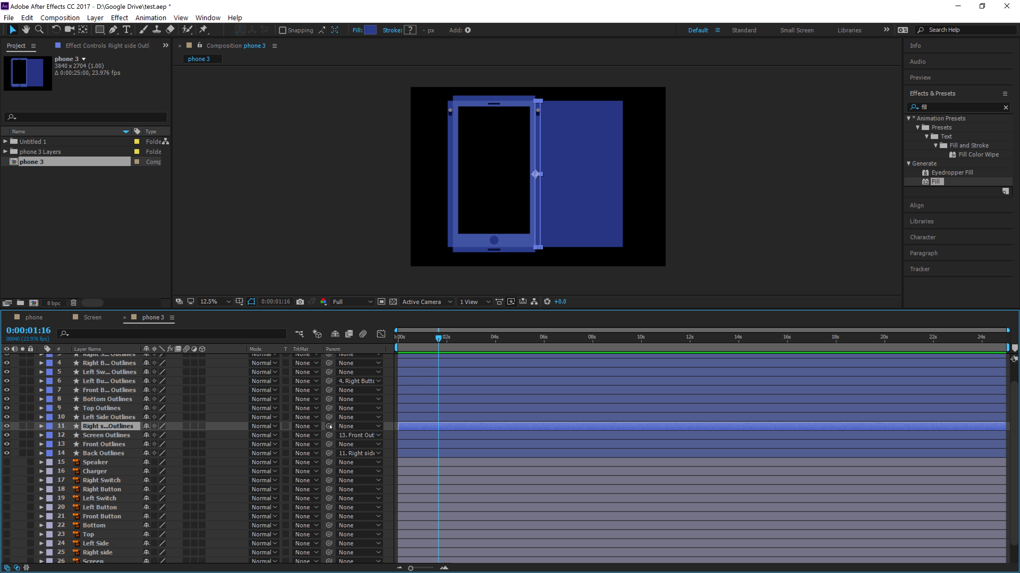
pyautogui.moveTo(329, 426); pyautogui.dragTo(105, 444)
# - Parent the left side, top, bottom and front button outlines to Front Outlines
pyautogui.click(105, 417)
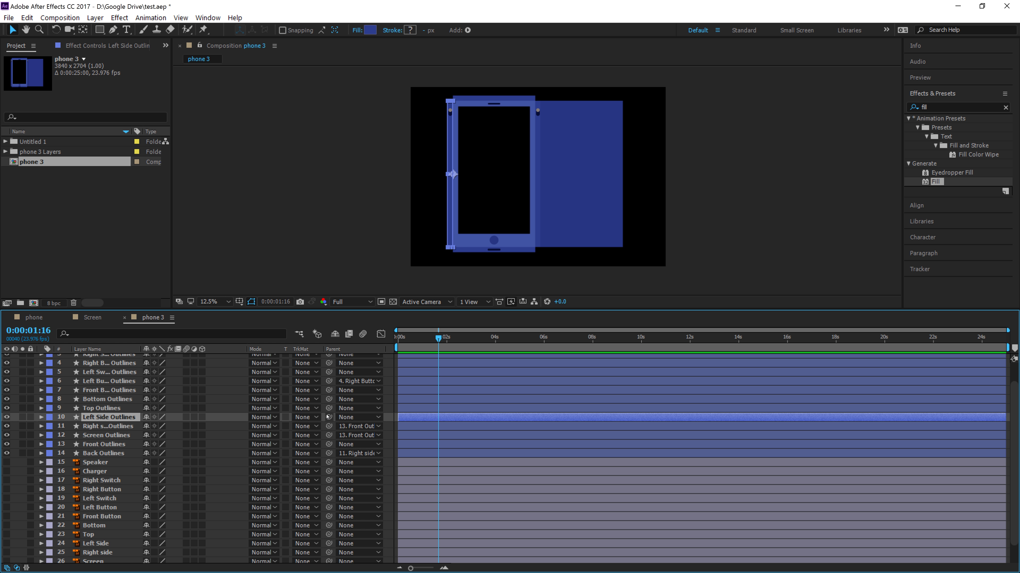
pyautogui.moveTo(328, 417); pyautogui.dragTo(104, 444)
pyautogui.click(103, 408)
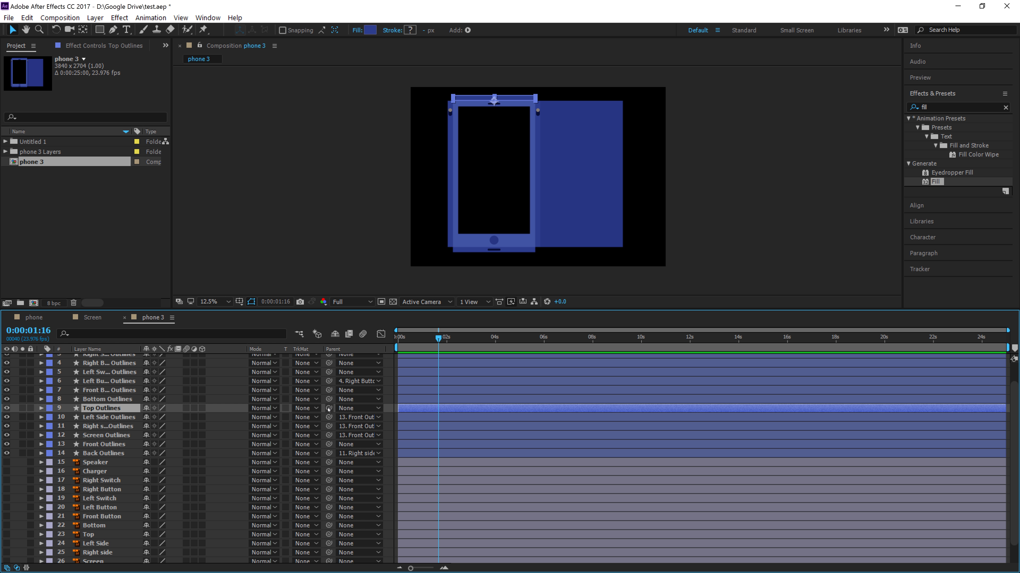
pyautogui.moveTo(329, 408); pyautogui.dragTo(103, 444)
pyautogui.click(107, 399)
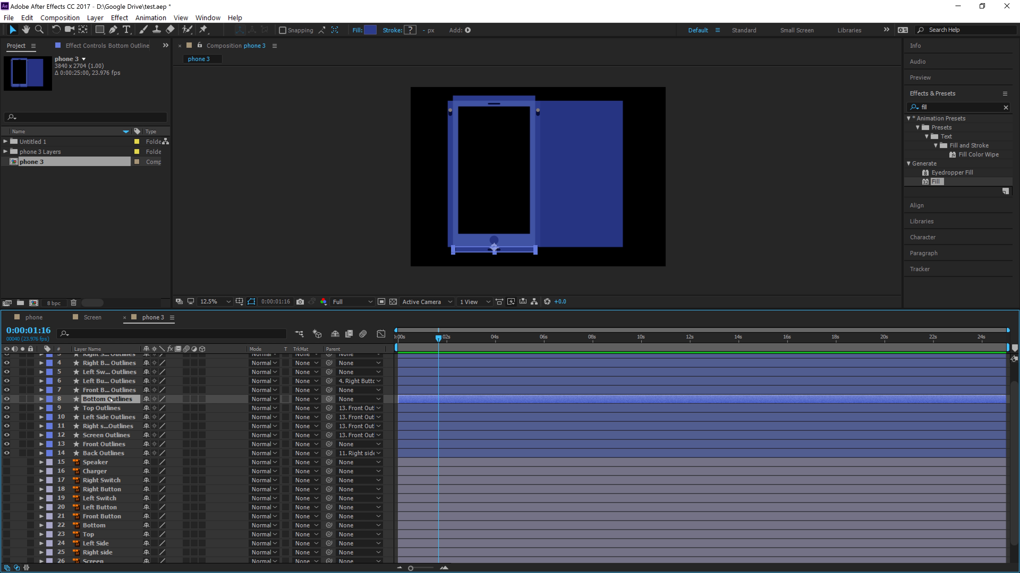
pyautogui.moveTo(328, 399); pyautogui.dragTo(114, 443)
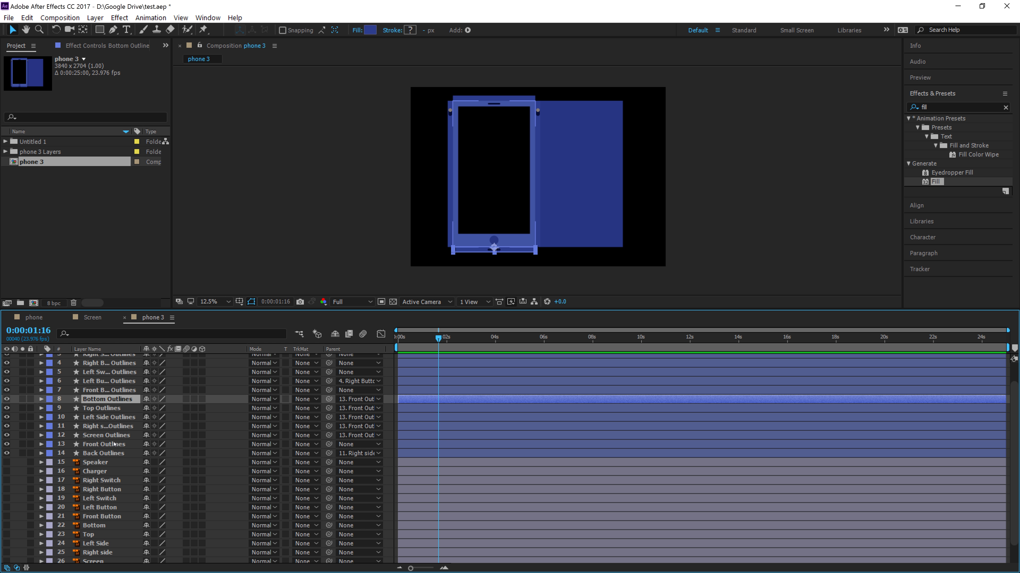
pyautogui.click(108, 390)
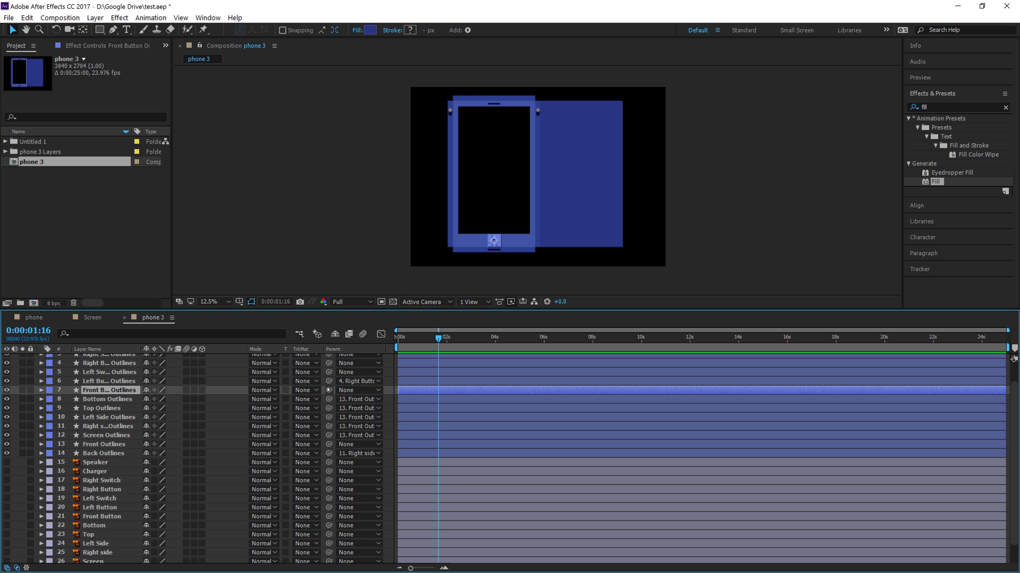
pyautogui.moveTo(328, 390); pyautogui.dragTo(114, 444)
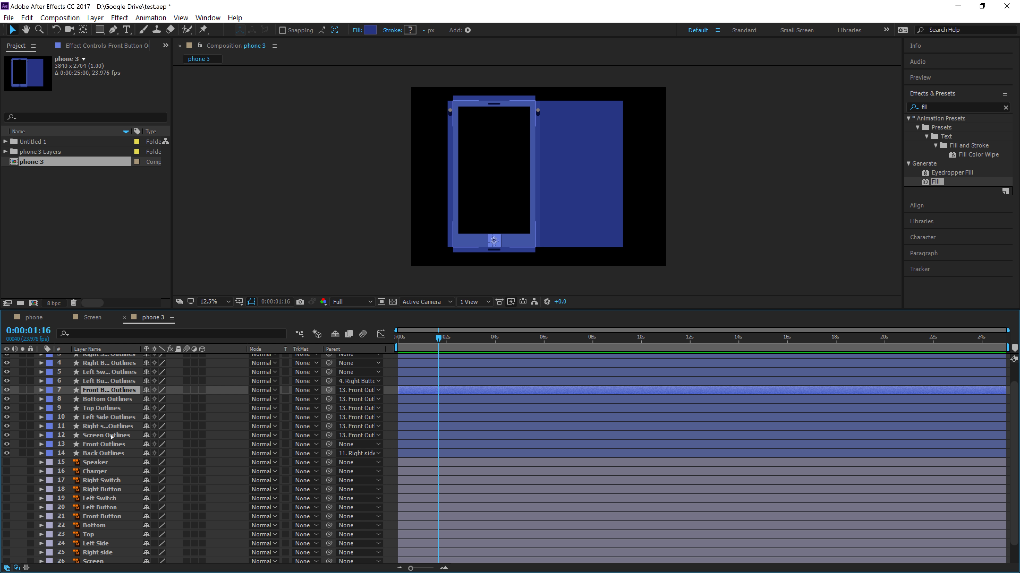
# - Parent the left button and left switch outlines to Left Side Outlines
pyautogui.click(116, 381)
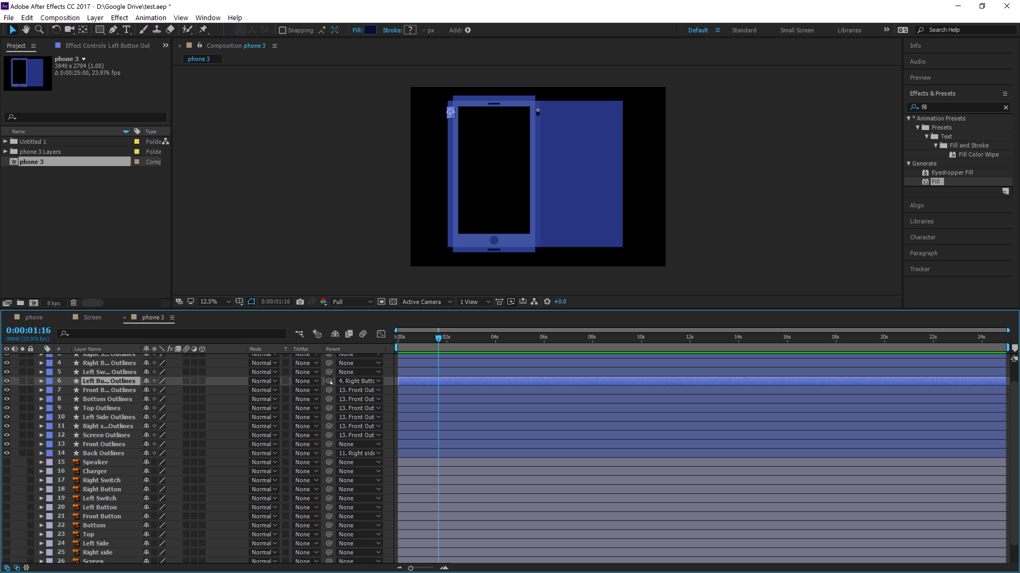
pyautogui.moveTo(328, 381); pyautogui.dragTo(121, 418)
pyautogui.click(120, 372)
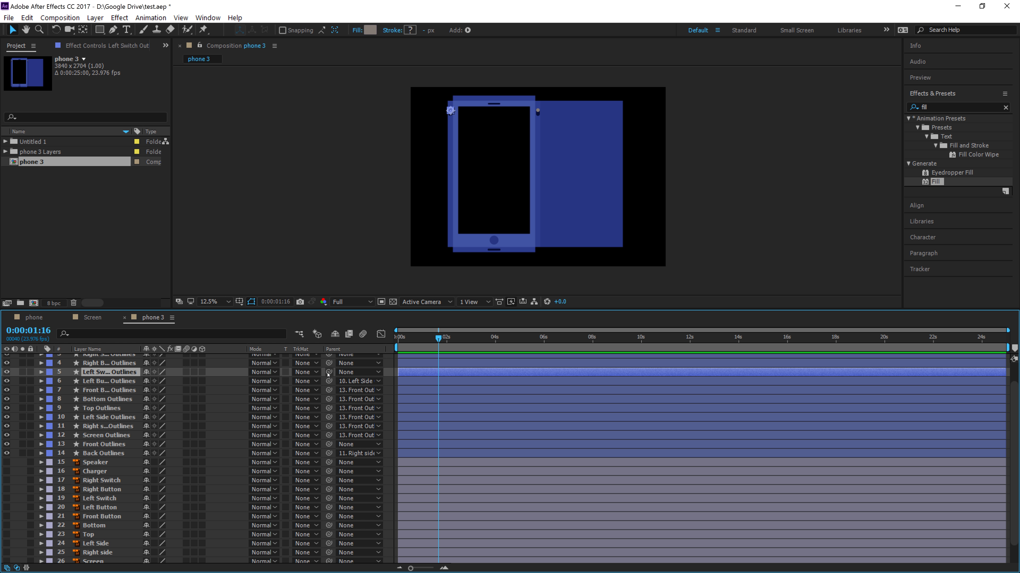
pyautogui.moveTo(328, 372); pyautogui.dragTo(112, 417)
# - Parent the right button and right switch outlines to the right side outlines
pyautogui.click(117, 364)
pyautogui.moveTo(329, 363); pyautogui.dragTo(121, 426)
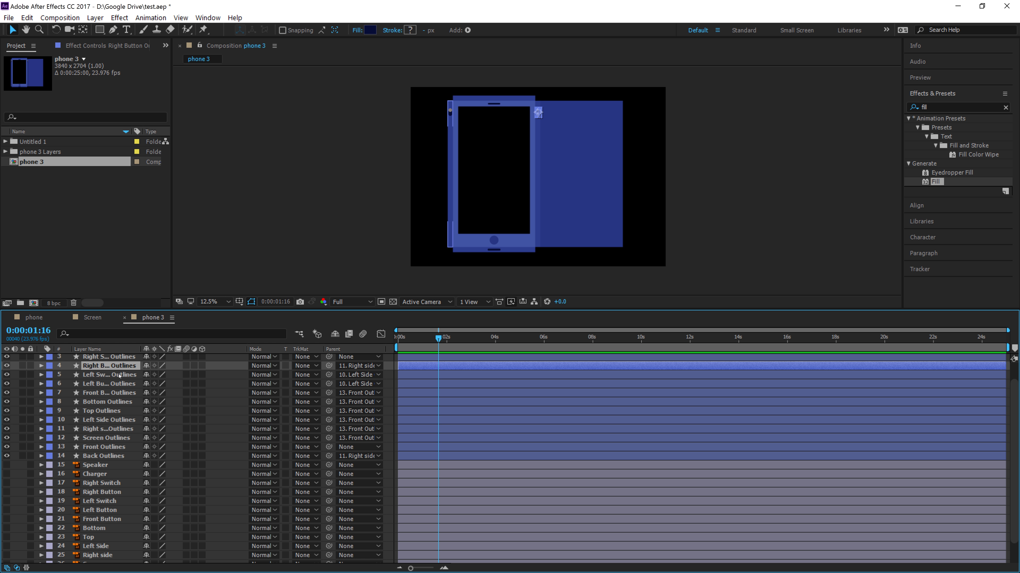
pyautogui.click(114, 357)
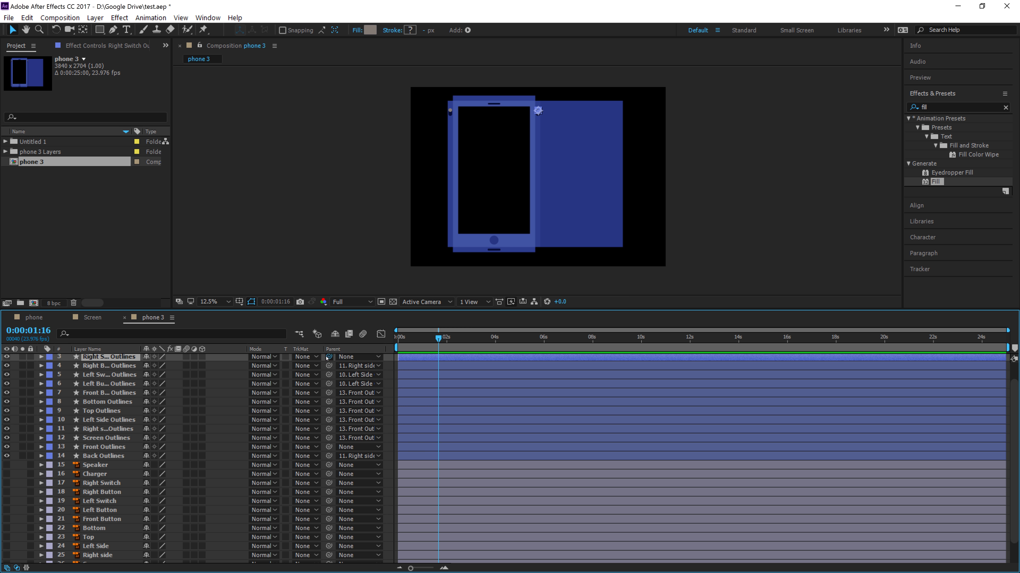
pyautogui.moveTo(329, 359); pyautogui.dragTo(133, 445)
# - Parent Charger Outlines to Bottom Outlines and Speaker Outlines to Front Outlines
pyautogui.click(152, 366)
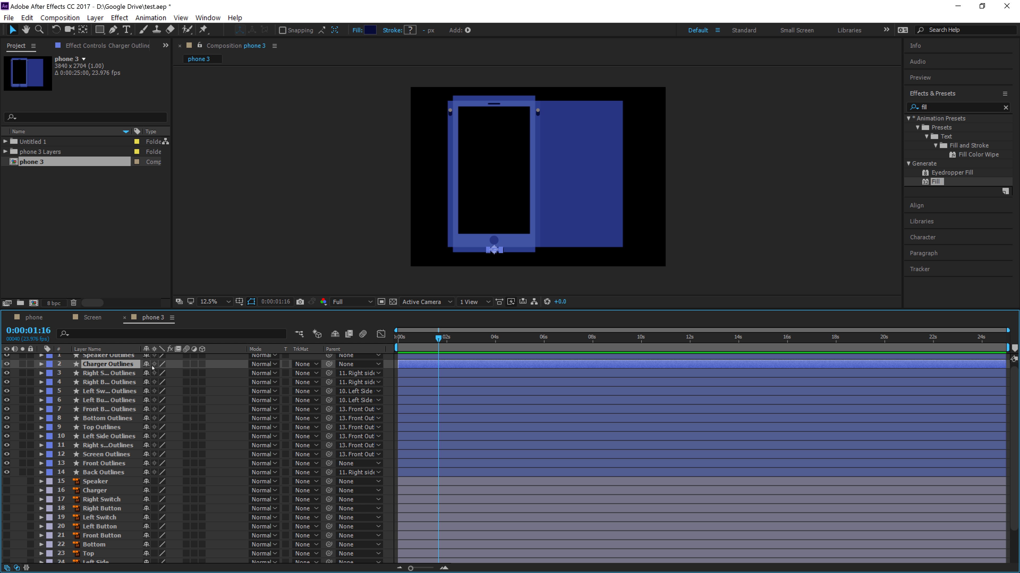
pyautogui.moveTo(328, 364); pyautogui.dragTo(120, 421)
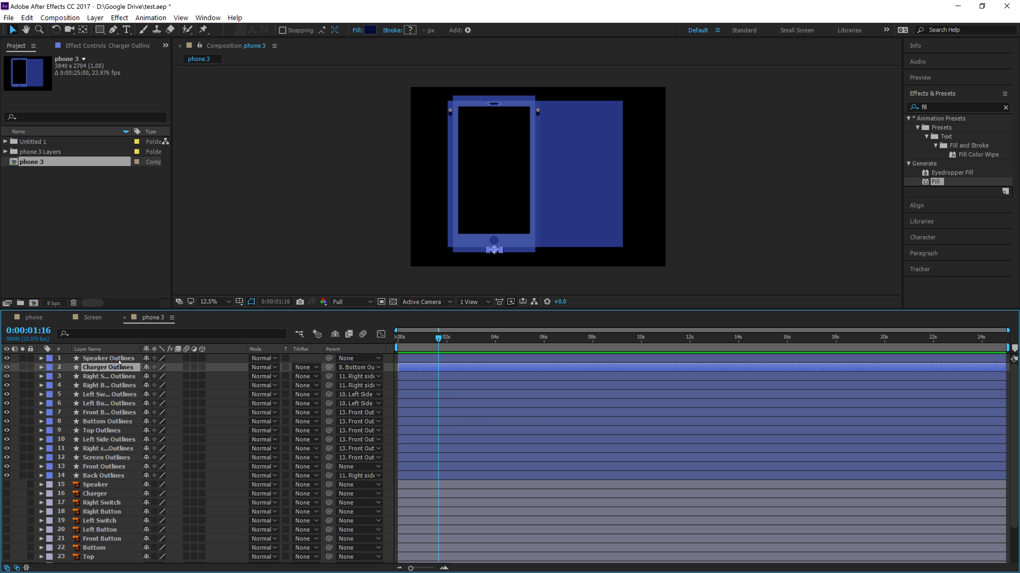
pyautogui.click(120, 361)
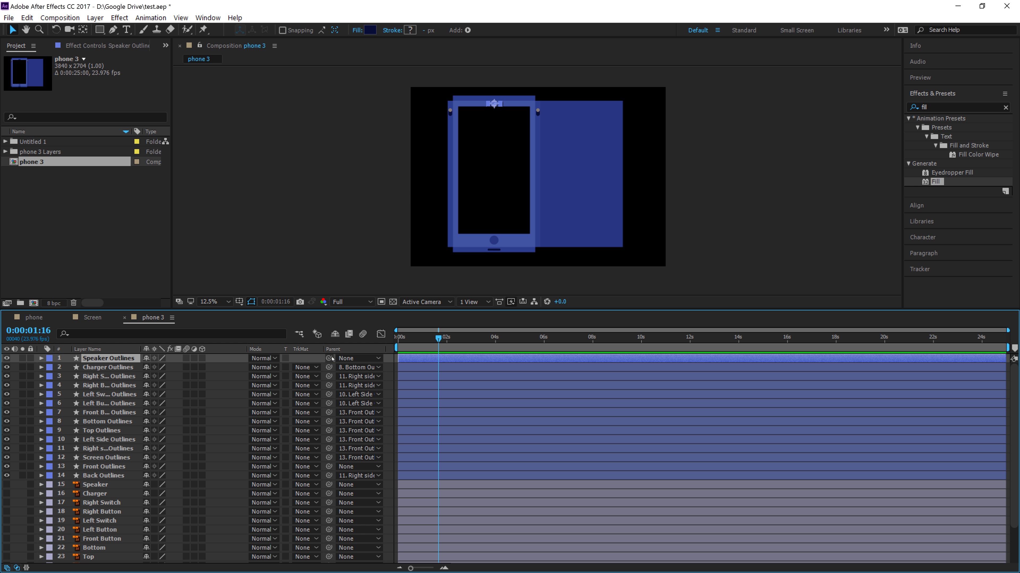
pyautogui.moveTo(329, 358); pyautogui.dragTo(108, 471)
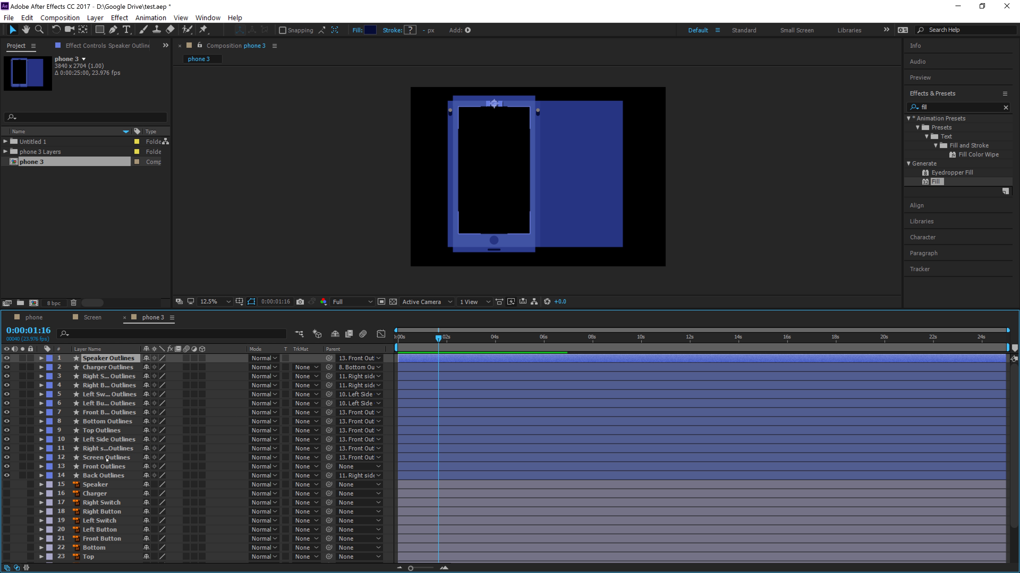
pyautogui.click(112, 422)
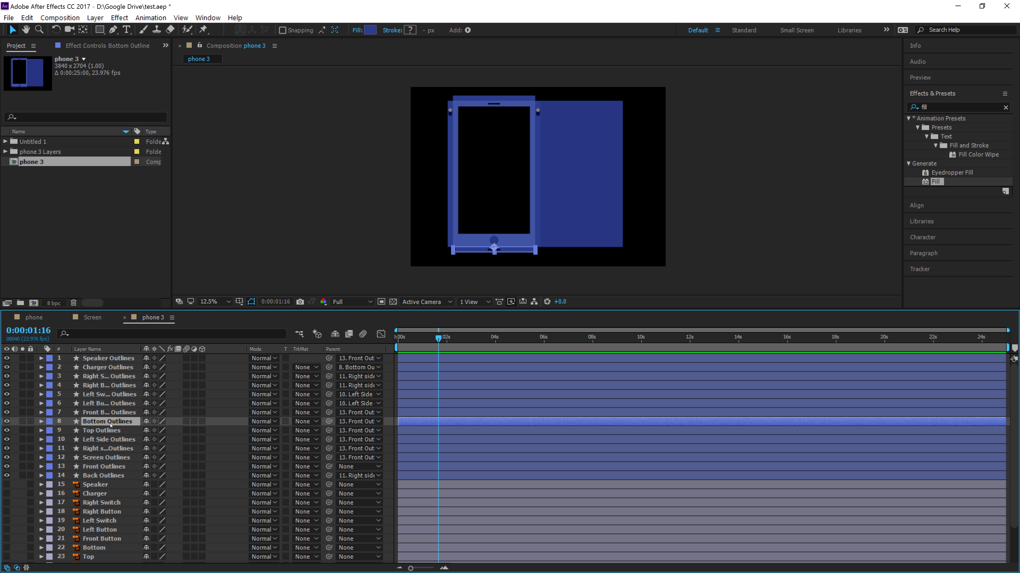
pyautogui.click(108, 412)
pyautogui.scroll(-1, 109, 410)
pyautogui.scroll(1, 109, 409)
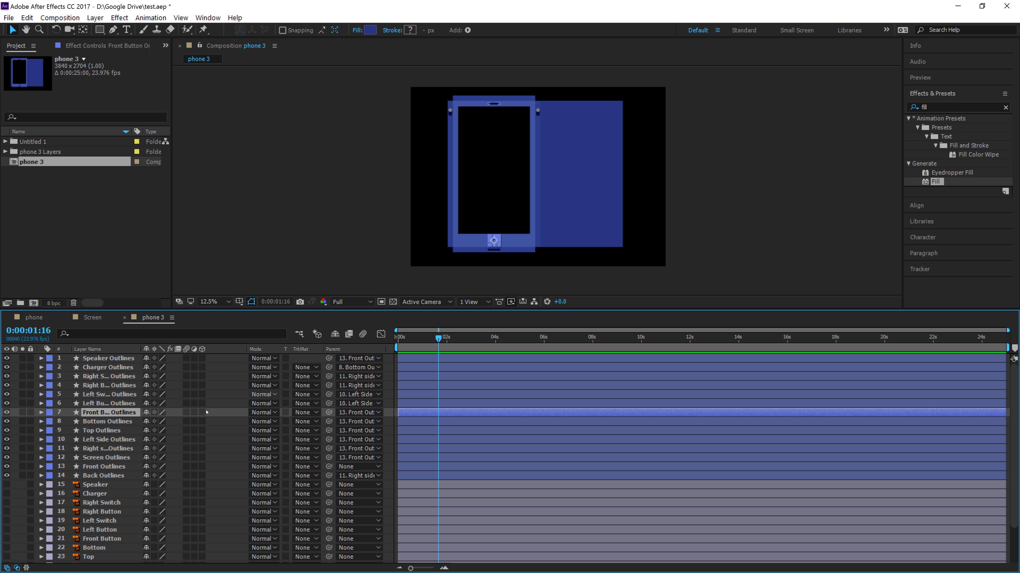
# - Mark all original Illustrator layers from Speaker to Back as shy and hide shy layers in the timeline
pyautogui.click(79, 485)
pyautogui.scroll(-2, 113, 511)
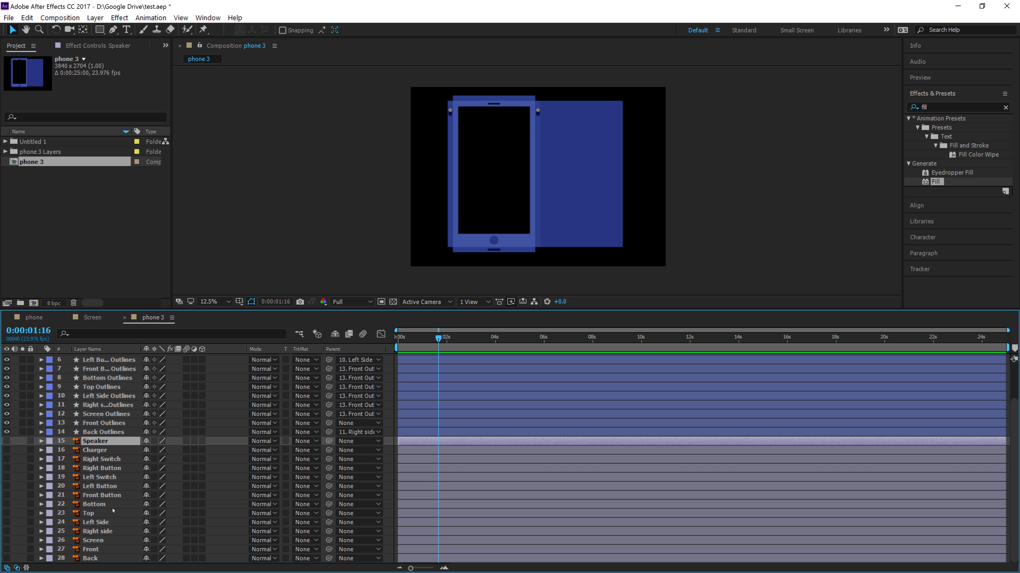
pyautogui.keyDown('shift'); pyautogui.click(96, 558); pyautogui.keyUp('shift')
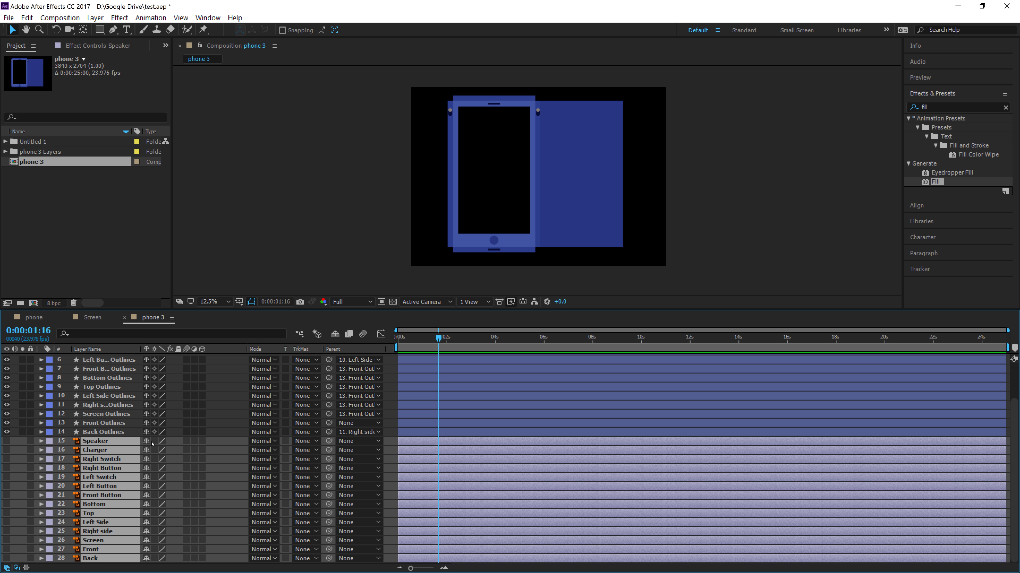
pyautogui.click(147, 441)
pyautogui.click(334, 334)
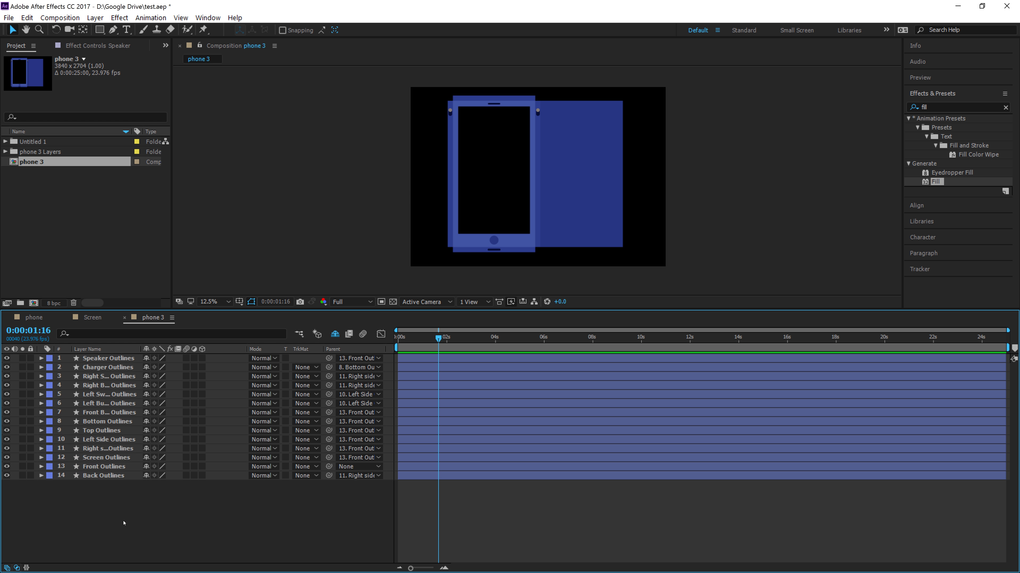
# - Add a null object to the phone 3 composition
pyautogui.rightClick(134, 507)
pyautogui.moveTo(201, 388)
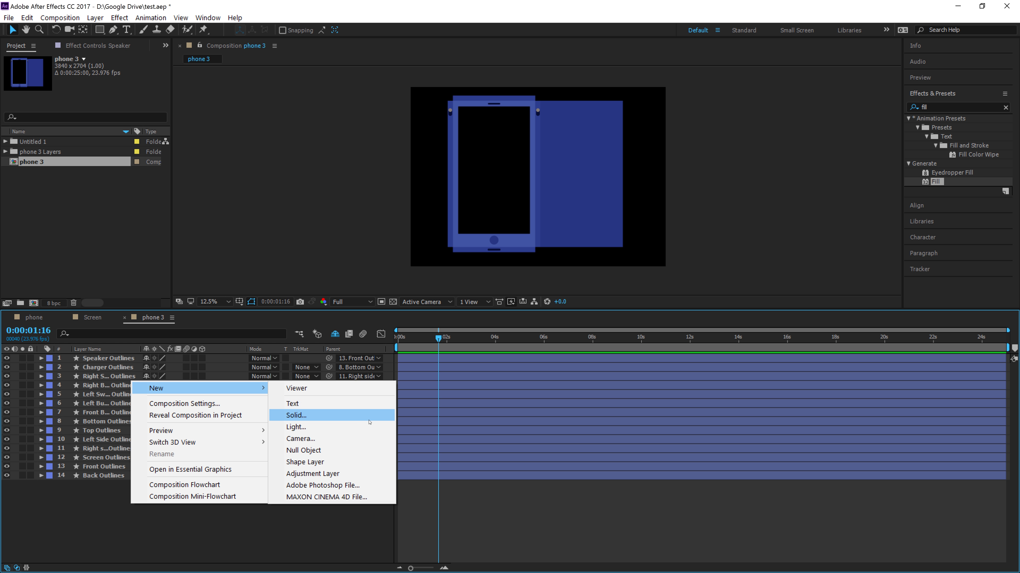
pyautogui.click(361, 450)
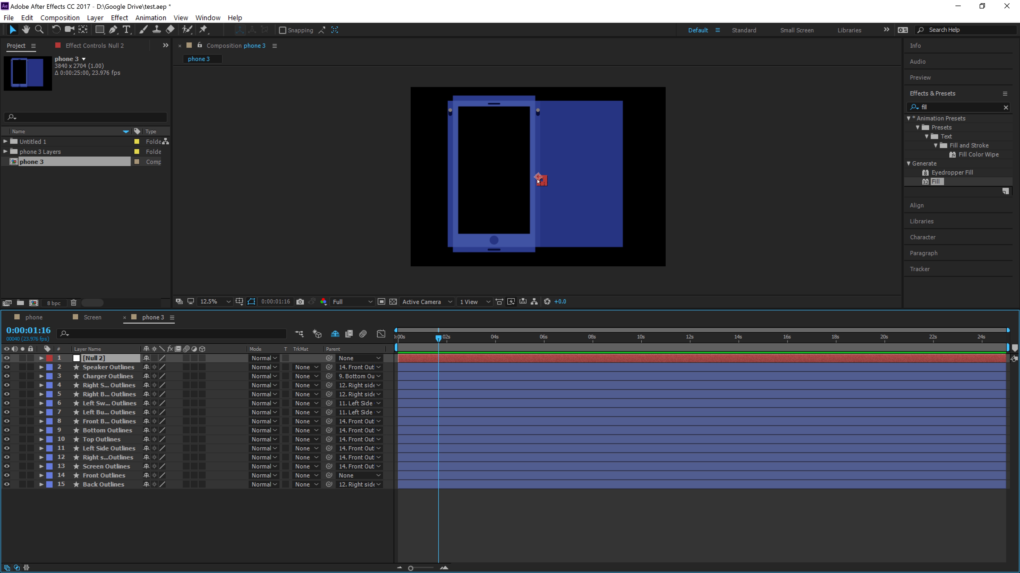
# - Move the null from the composition's centre to the middle of the phone's screen
pyautogui.scroll(-2, 538, 181)
pyautogui.scroll(4, 553, 186)
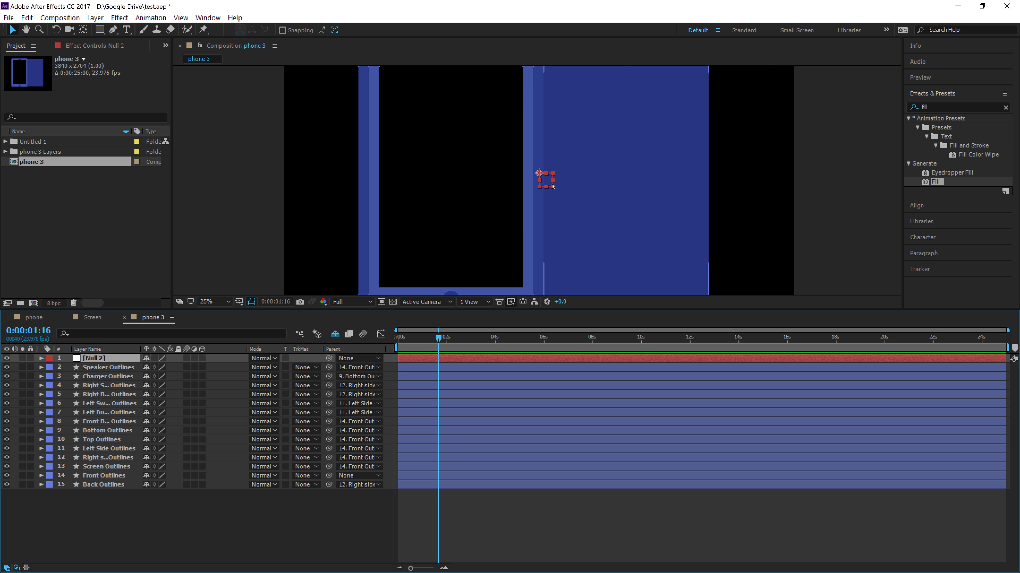
pyautogui.scroll(3, 553, 186)
pyautogui.moveTo(562, 182); pyautogui.dragTo(307, 187)
pyautogui.scroll(-3, 307, 196)
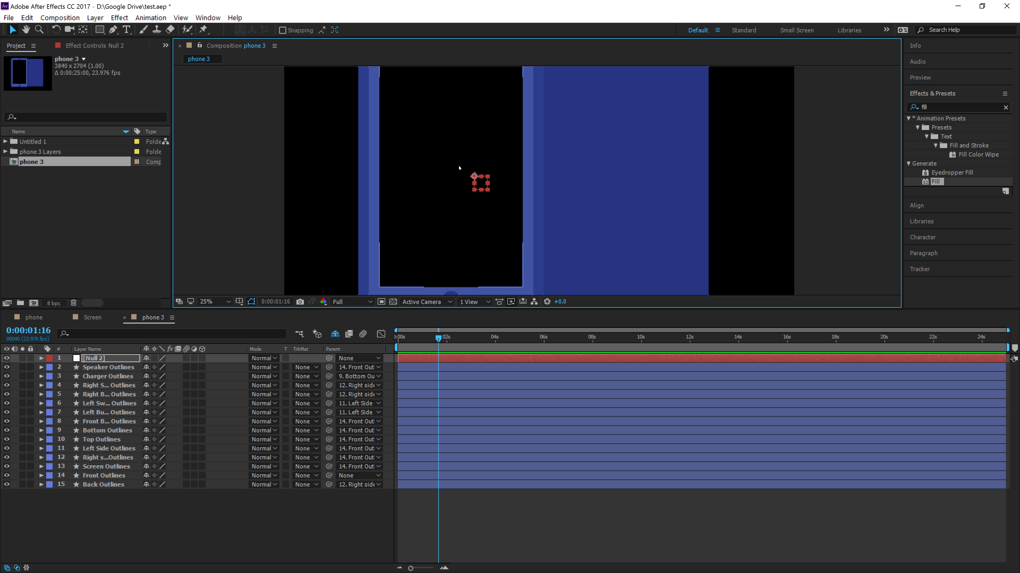
pyautogui.moveTo(479, 184); pyautogui.dragTo(452, 164)
# - Centre the null's anchor point inside its square with the Pan Behind tool
pyautogui.click(82, 29)
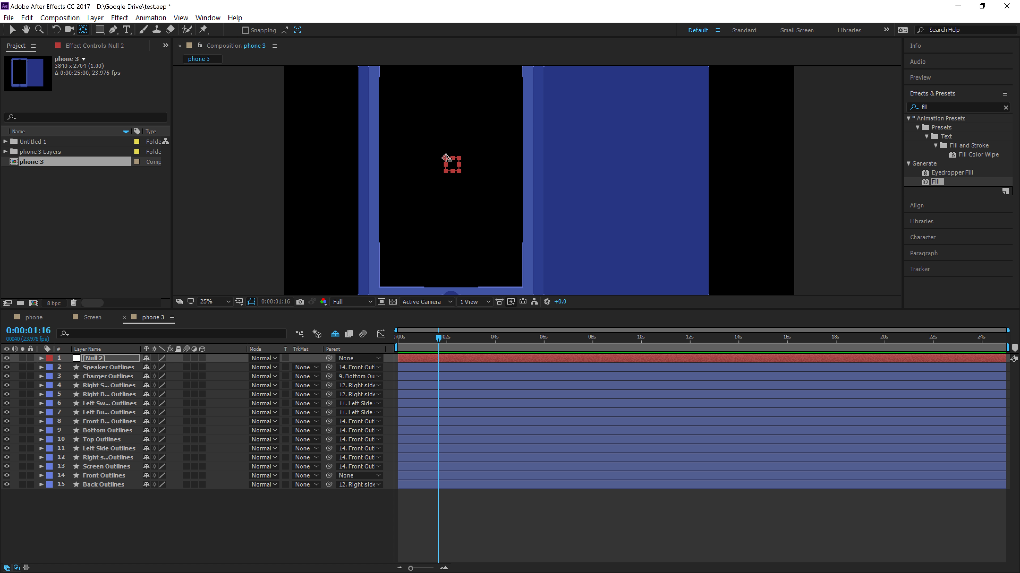
pyautogui.moveTo(445, 157); pyautogui.dragTo(452, 165)
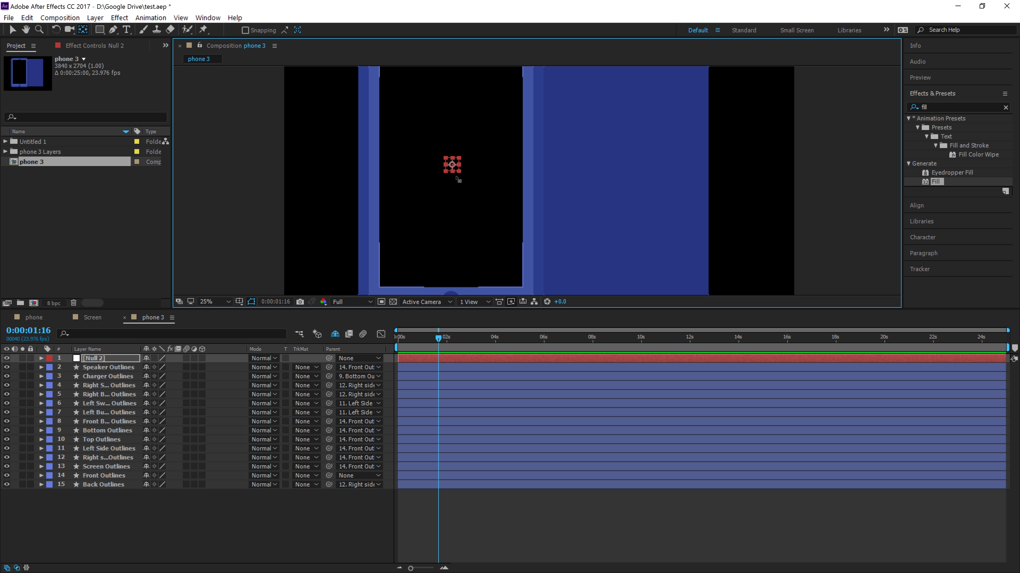
pyautogui.press('v')
pyautogui.press(',')
pyautogui.click(854, 193)
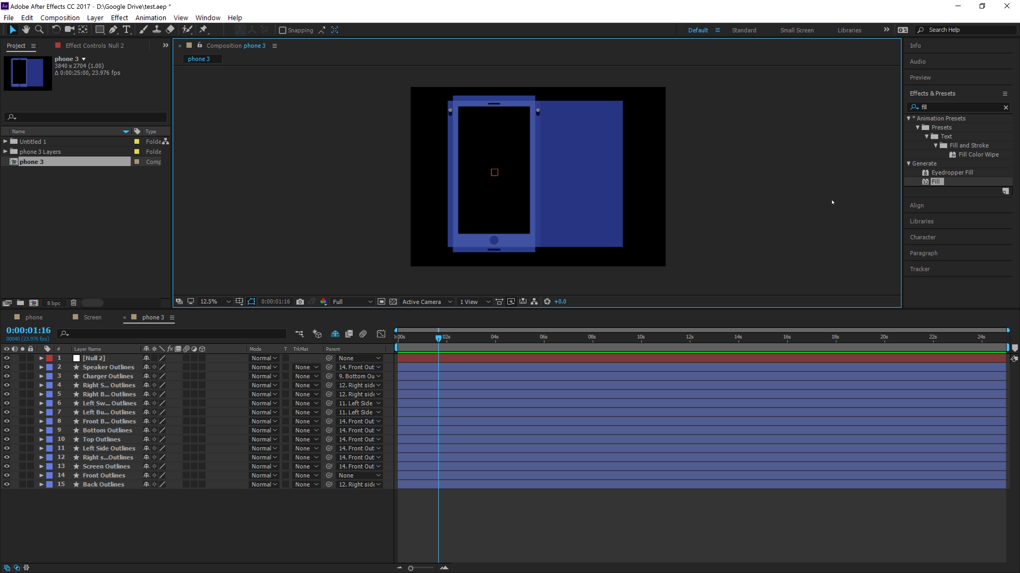
# - Parent Front Outlines to the Null 2 layer
pyautogui.click(116, 475)
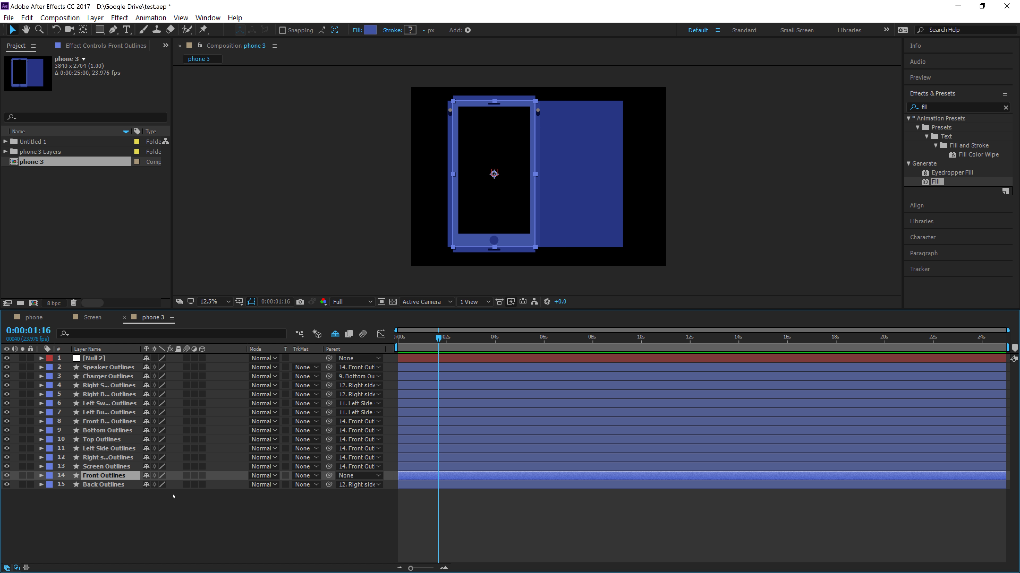
pyautogui.moveTo(328, 475); pyautogui.dragTo(80, 358)
pyautogui.press('.')
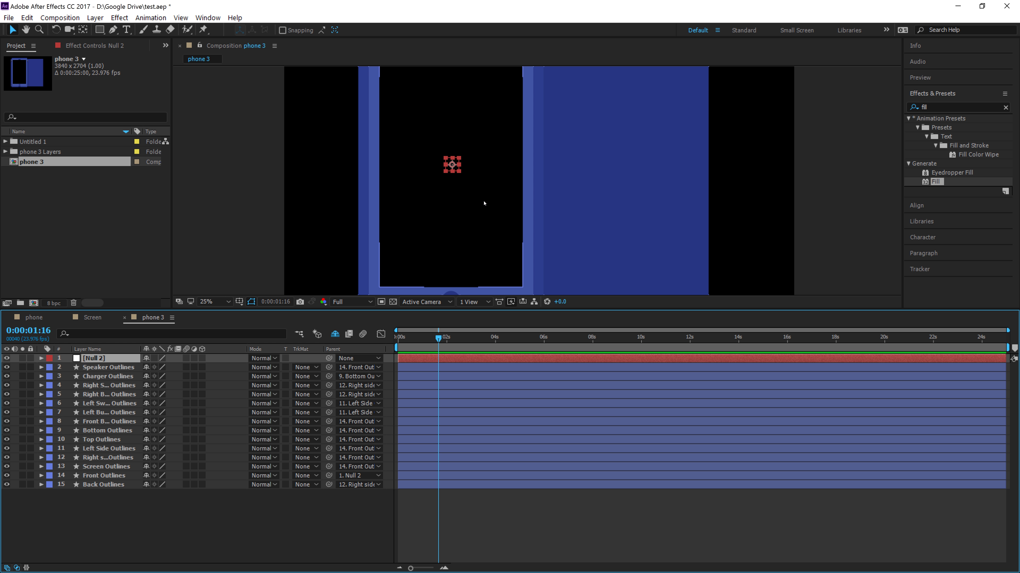
pyautogui.press(',')
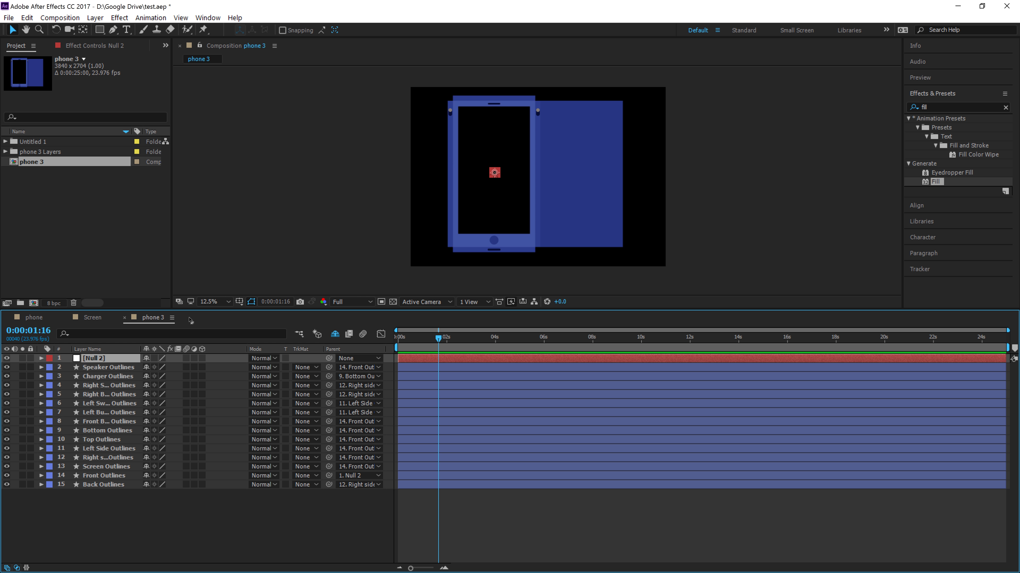
# - Show the transparency grid and test the parenting by temporarily moving the null
pyautogui.click(394, 302)
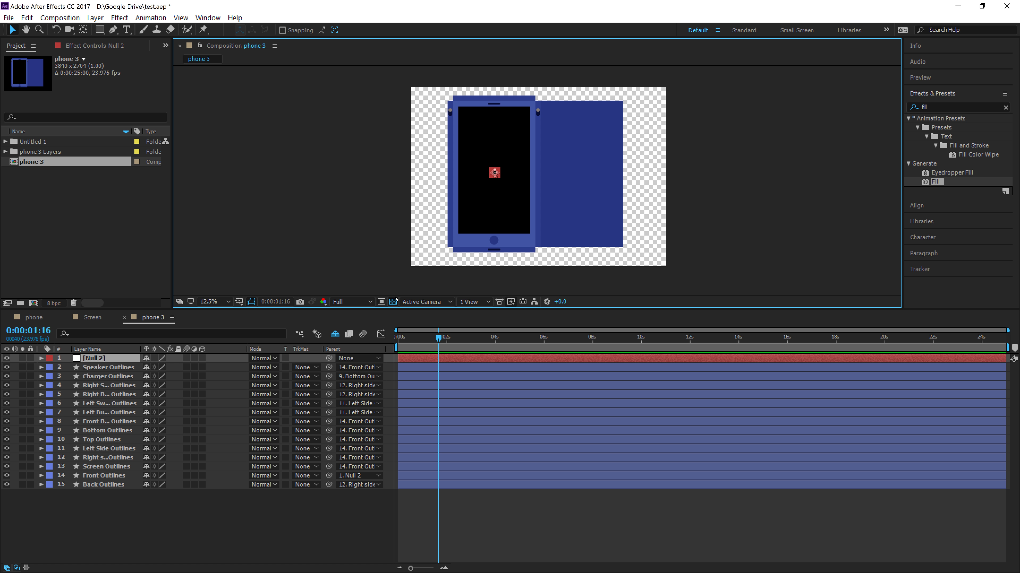
pyautogui.moveTo(498, 174)
pyautogui.mouseDown()
pyautogui.moveTo(466, 182)
pyautogui.moveTo(516, 175)
pyautogui.moveTo(492, 168)
pyautogui.moveTo(506, 173)
pyautogui.mouseUp()
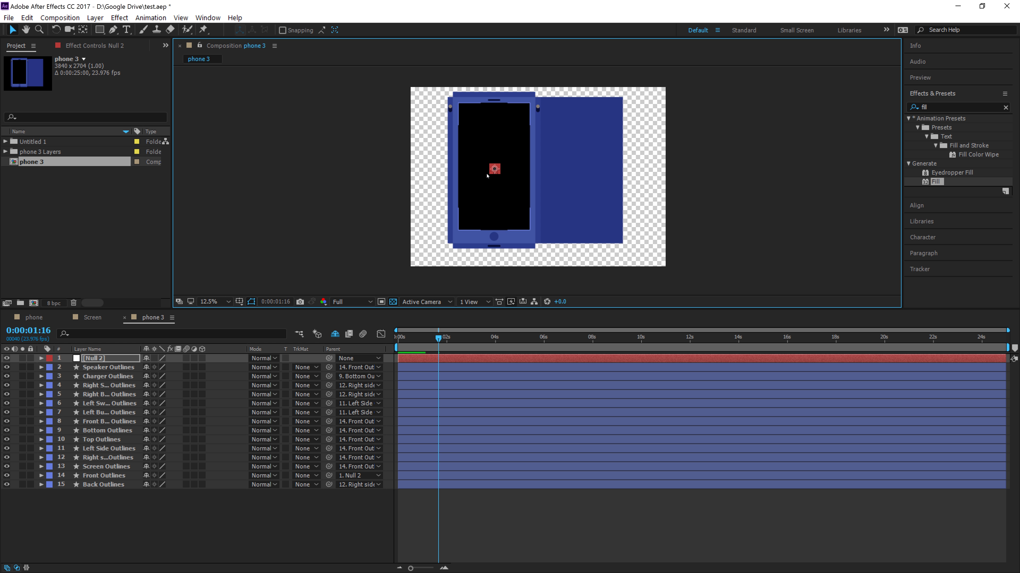
pyautogui.click(687, 191)
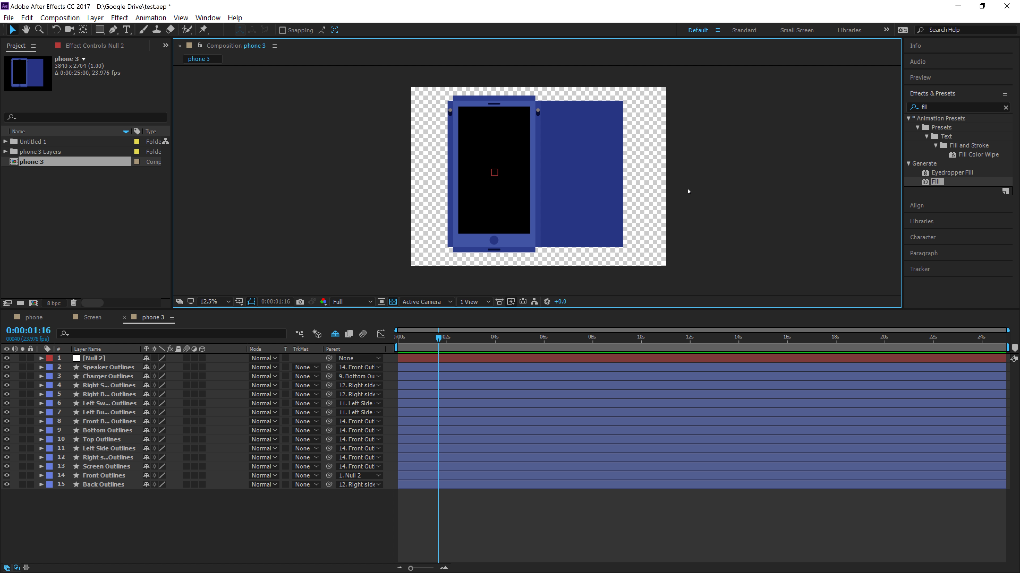
# - Select all visible layers from Null 2 through Back Outlines
pyautogui.click(117, 367)
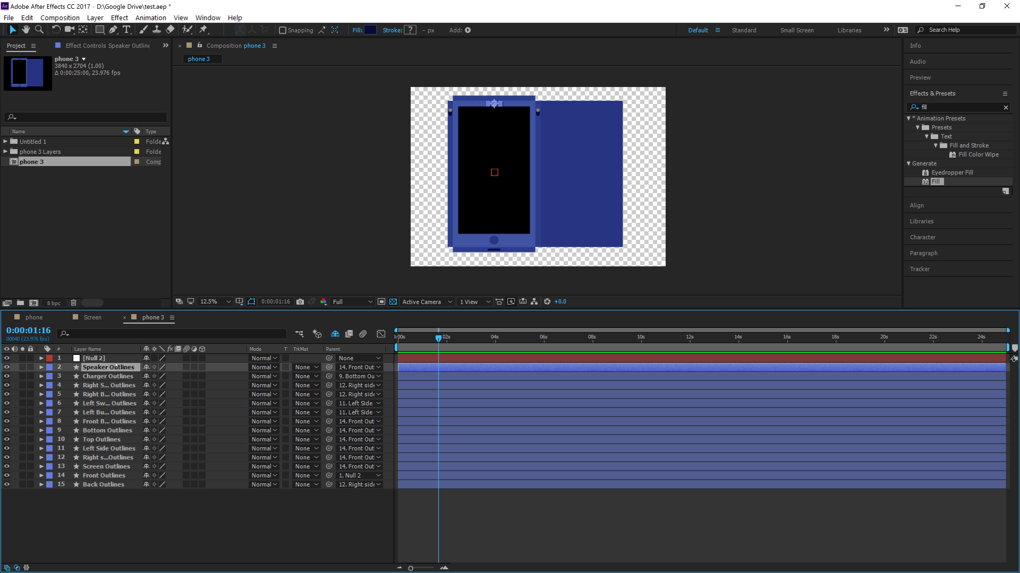
pyautogui.click(108, 358)
pyautogui.keyDown('shift'); pyautogui.click(123, 484); pyautogui.keyUp('shift')
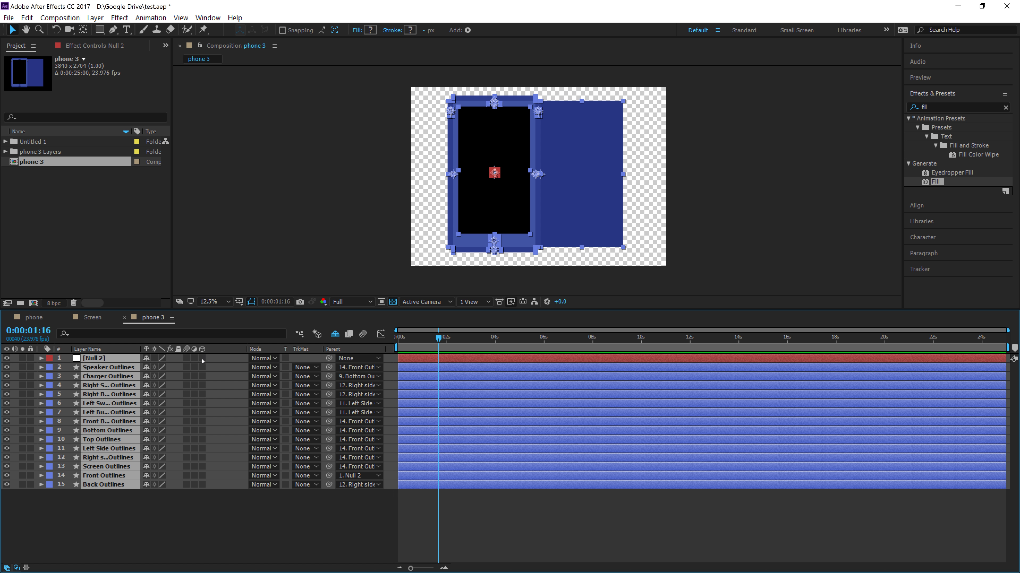
# - Hide the Switches column in the timeline and show it again
pyautogui.rightClick(220, 350)
pyautogui.moveTo(245, 380)
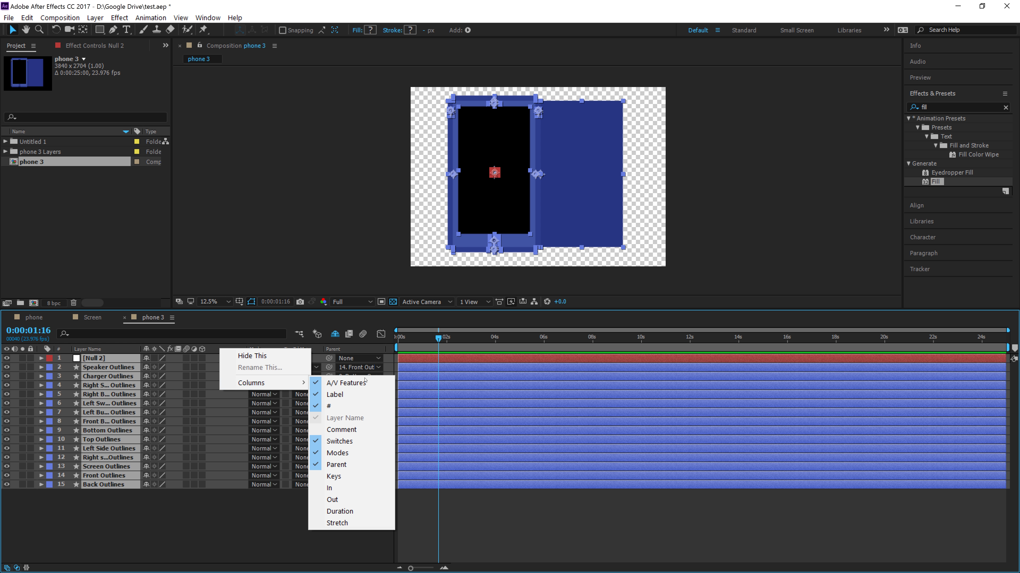
pyautogui.click(343, 441)
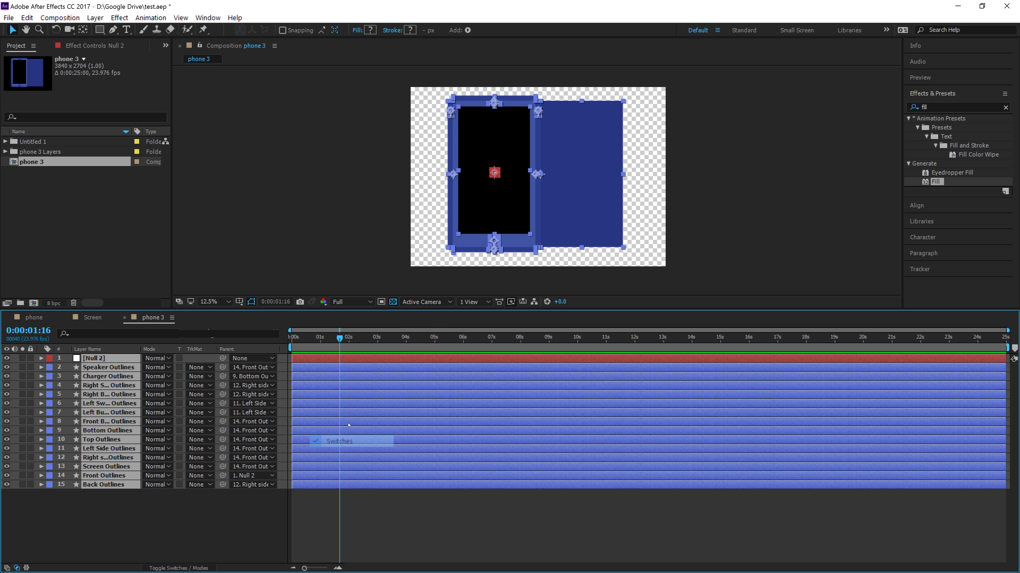
pyautogui.rightClick(123, 352)
pyautogui.moveTo(201, 383)
pyautogui.click(241, 443)
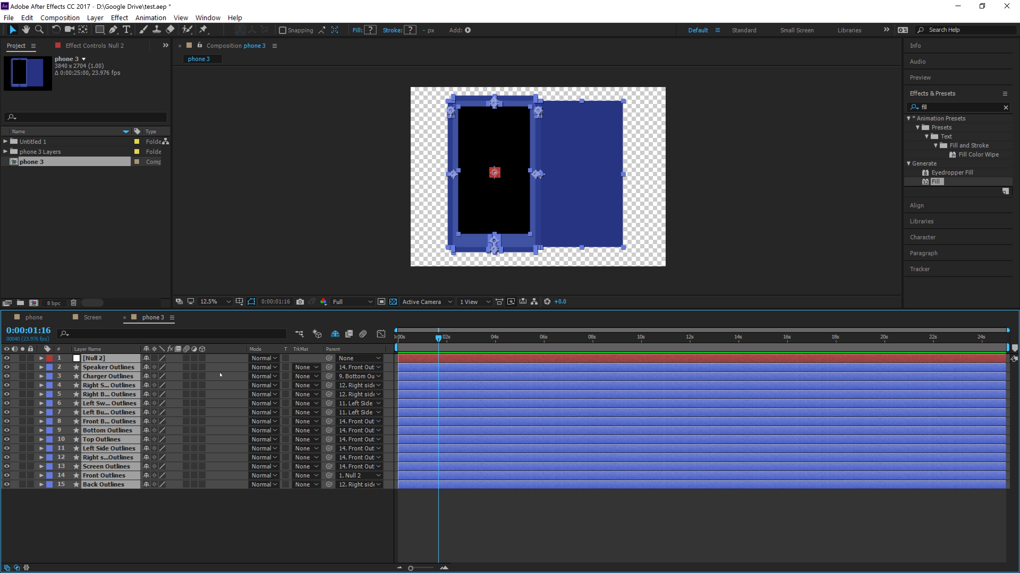
# - Make all the selected layers 3D and deselect them
pyautogui.click(203, 360)
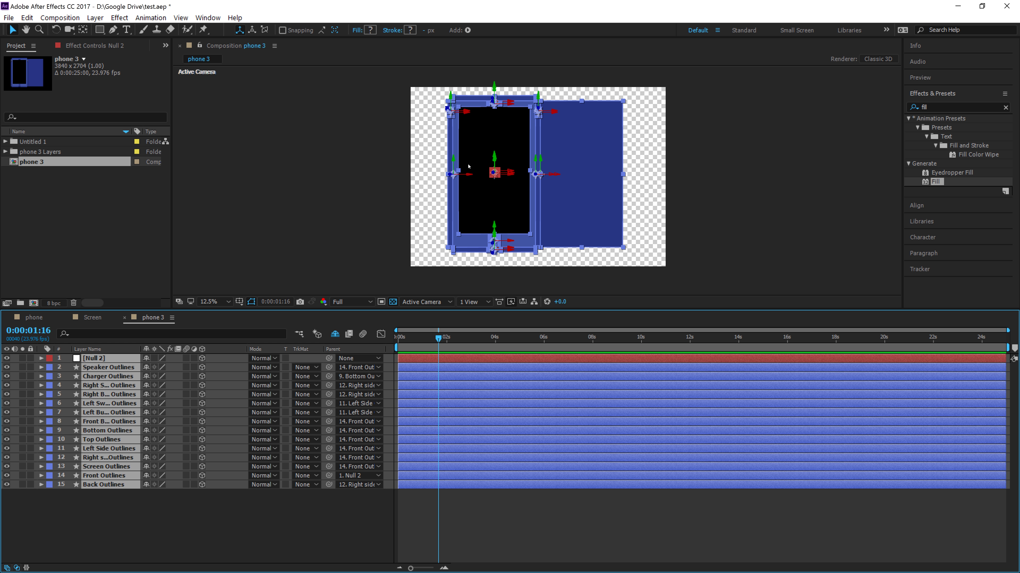
pyautogui.click(704, 181)
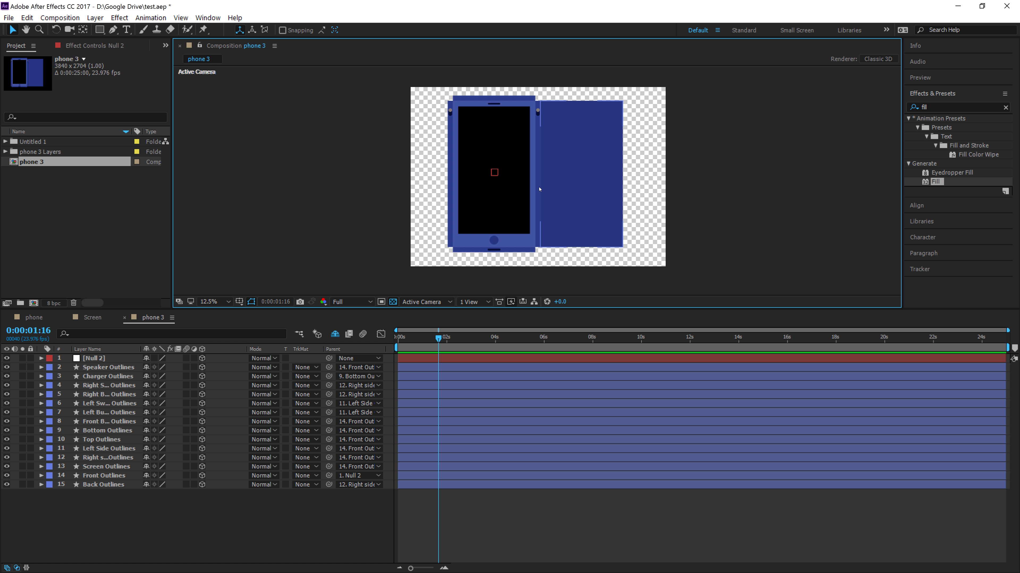
# - Select the right side outlines and reveal their transform properties
pyautogui.scroll(-1, 539, 189)
pyautogui.scroll(4, 571, 184)
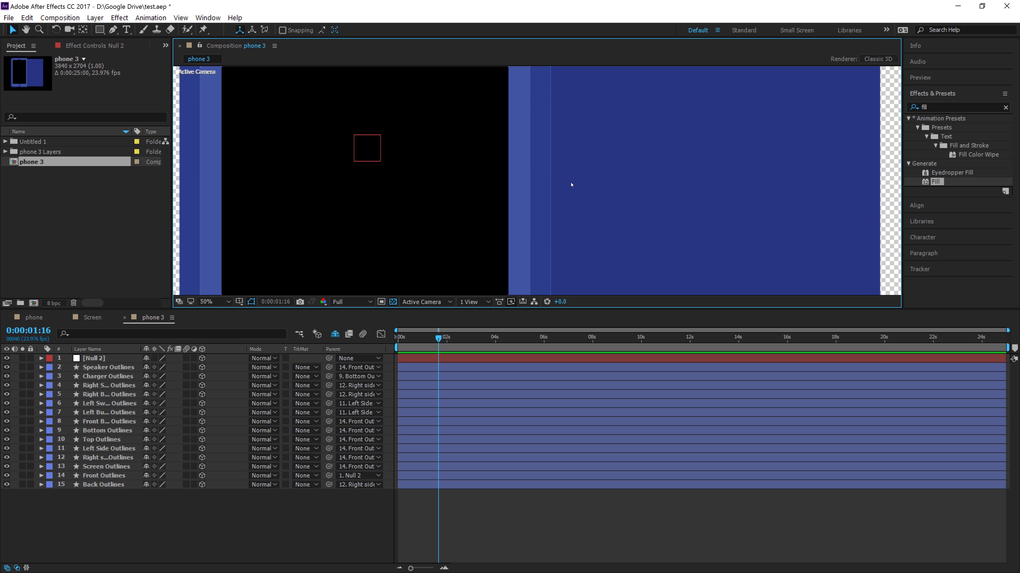
pyautogui.click(553, 183)
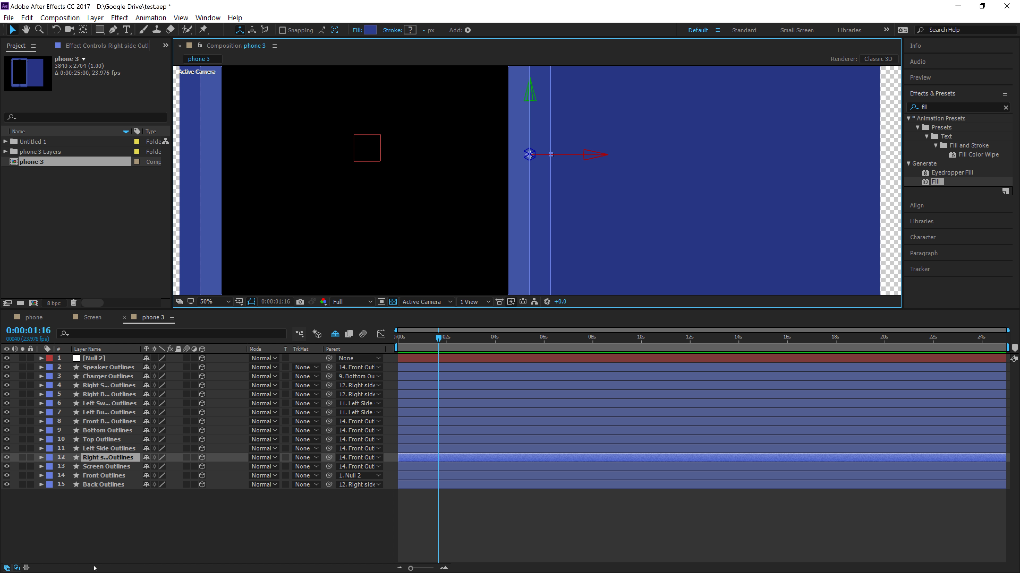
pyautogui.click(41, 458)
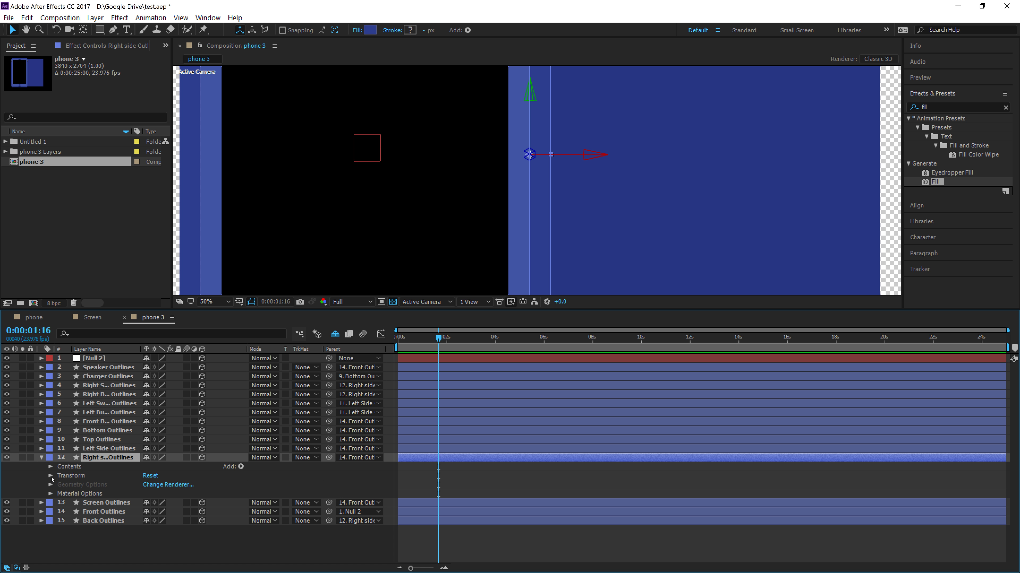
pyautogui.click(41, 458)
pyautogui.click(41, 458)
pyautogui.click(51, 476)
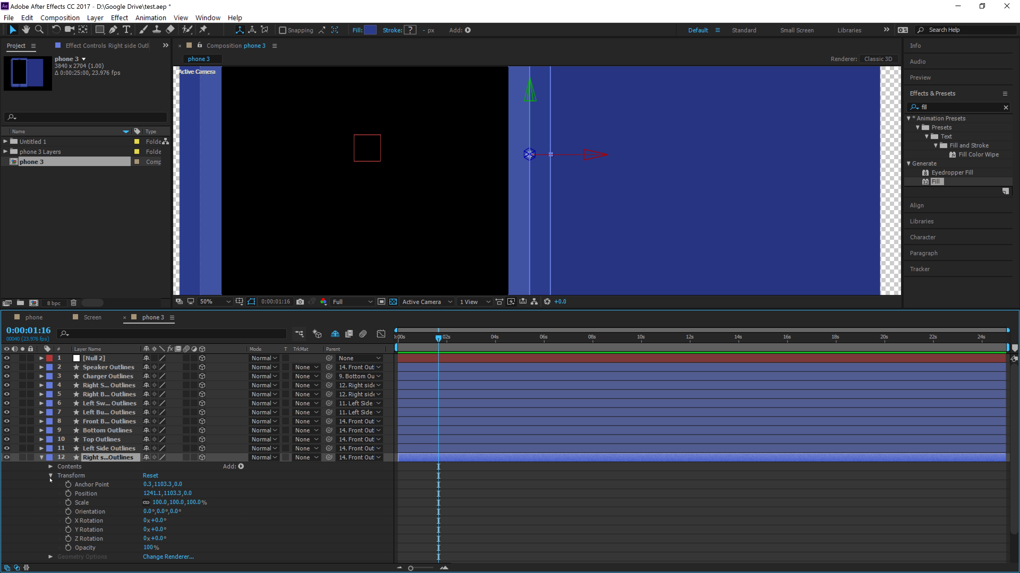
# - Try rotating the right side outlines around the X axis
pyautogui.click(157, 519)
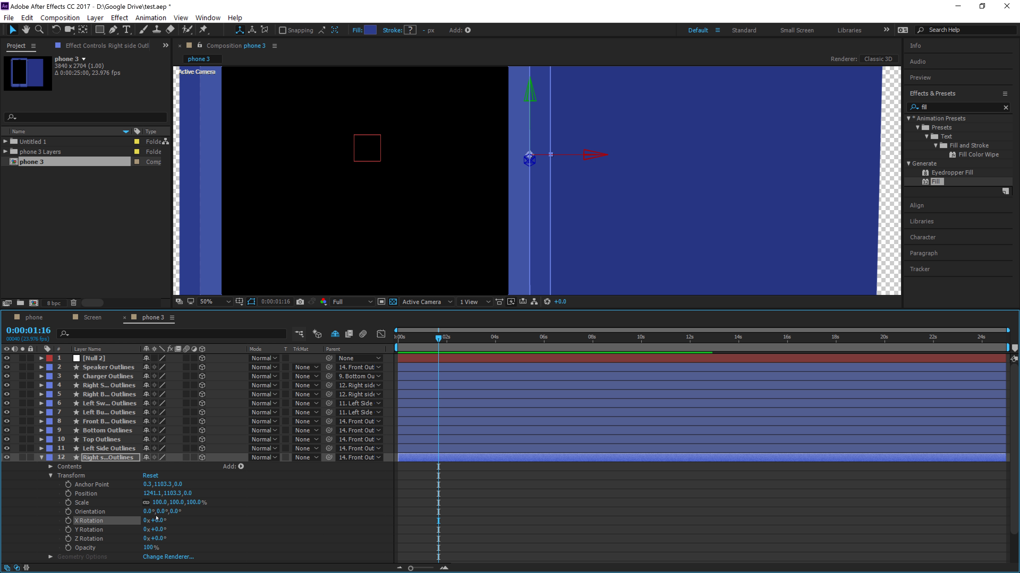
pyautogui.click(569, 201)
pyautogui.scroll(-3, 569, 201)
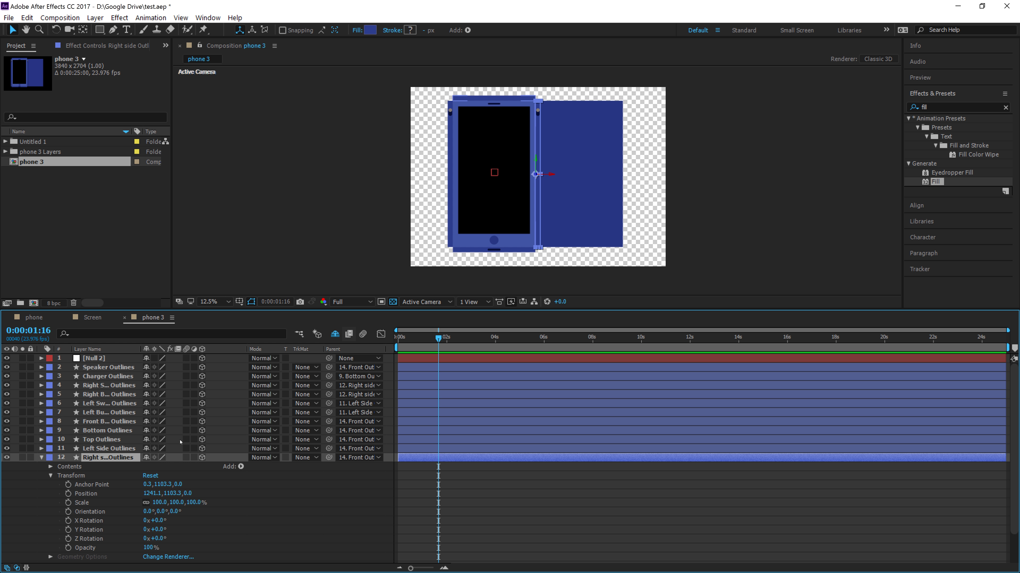
# - Set the Y Rotation of the right side outlines to -90° and collapse the layer's properties
pyautogui.moveTo(161, 530); pyautogui.dragTo(165, 523)
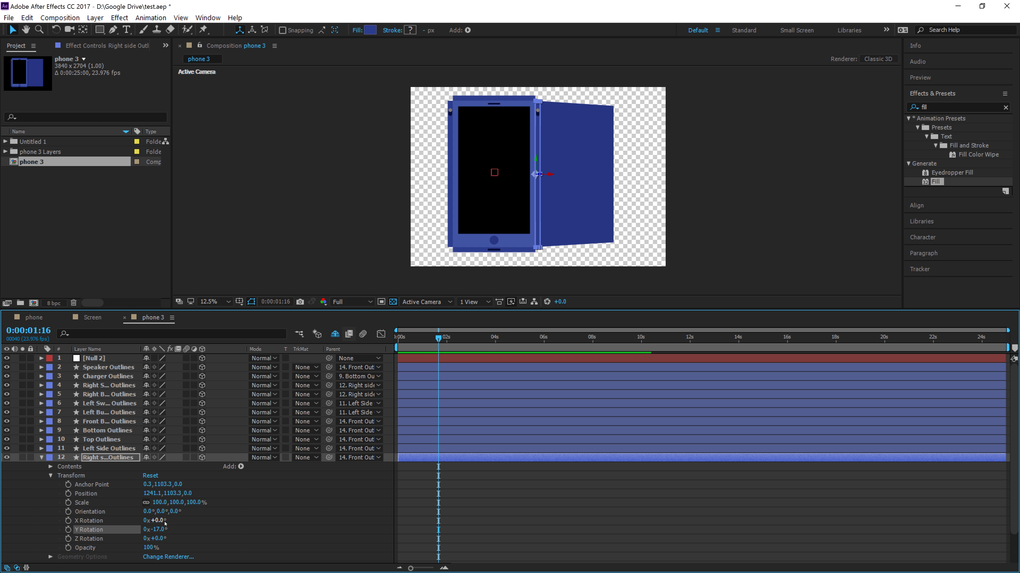
pyautogui.click(160, 530)
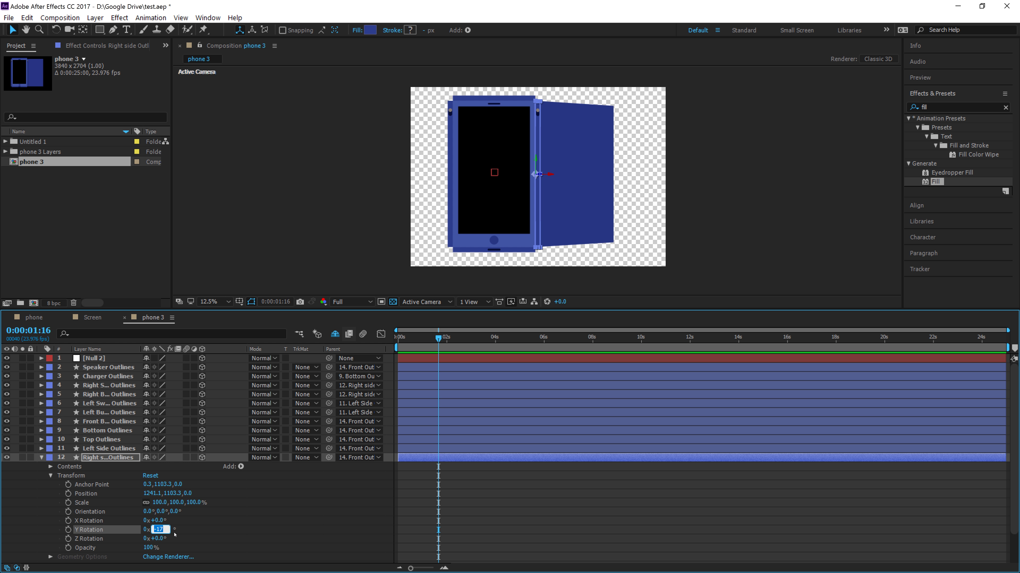
pyautogui.write('-90')
pyautogui.click(277, 519)
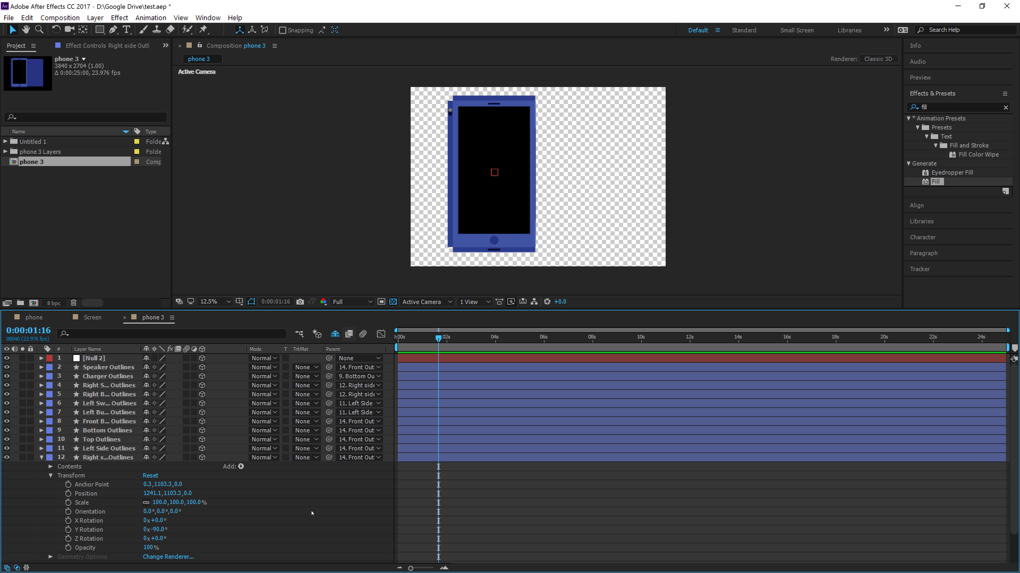
pyautogui.click(41, 457)
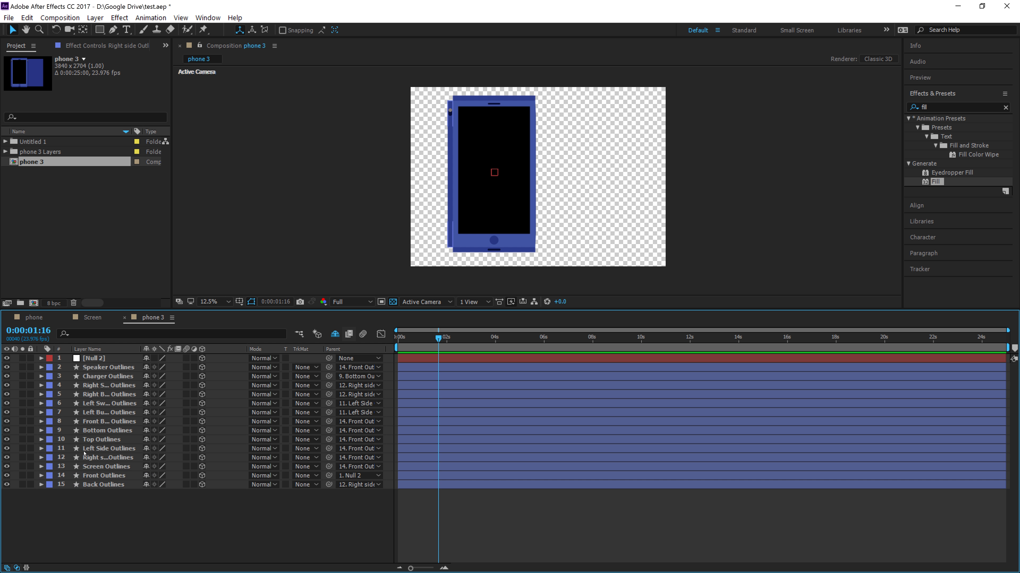
# - Set the Y Rotation of Left Side Outlines to 90° and collapse the layer's properties
pyautogui.click(64, 451)
pyautogui.click(42, 449)
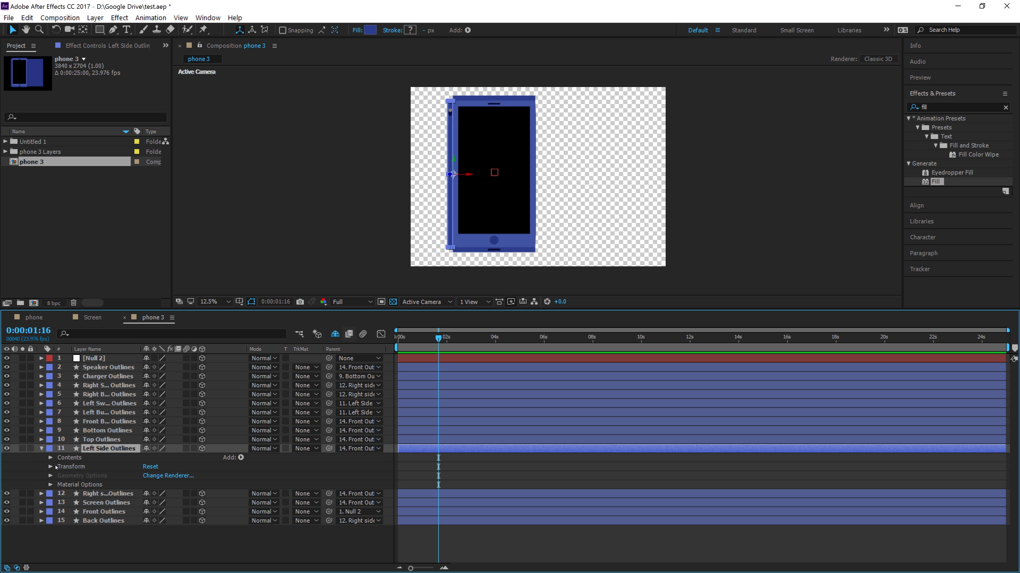
pyautogui.click(50, 466)
pyautogui.click(161, 521)
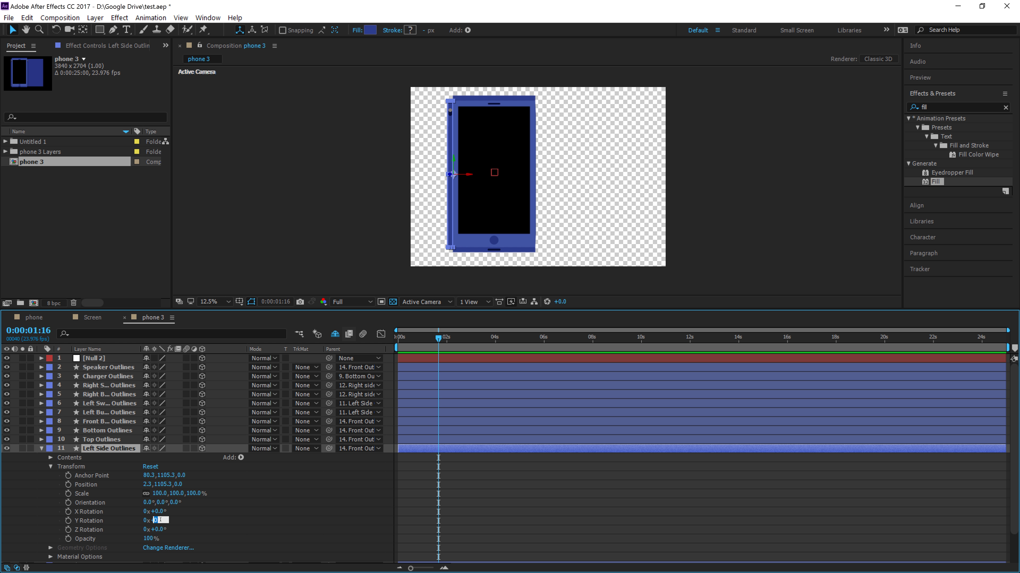
pyautogui.write('90')
pyautogui.press('Return')
pyautogui.click(42, 449)
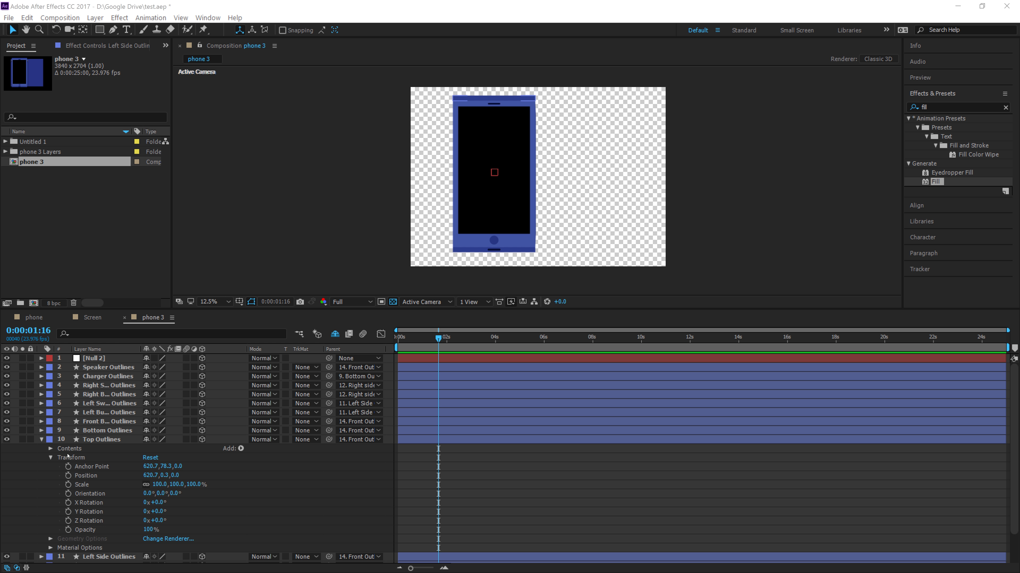
# - Set the X Rotation of Top Outlines to -90°, collapse its properties and select Bottom Outlines
pyautogui.click(41, 439)
pyautogui.click(51, 458)
pyautogui.click(71, 458)
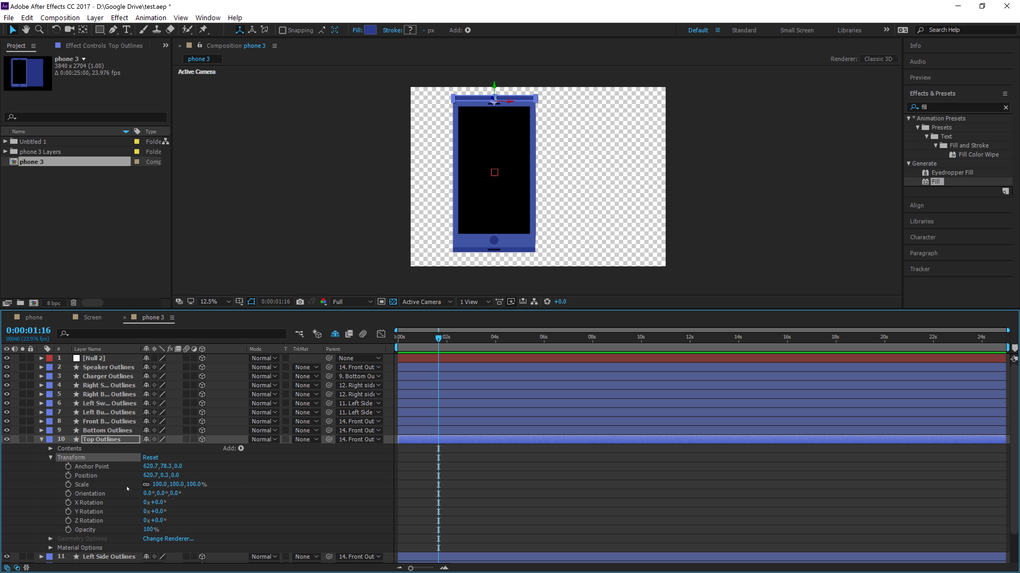
pyautogui.moveTo(160, 502); pyautogui.dragTo(137, 502)
pyautogui.click(160, 501)
pyautogui.write('-90')
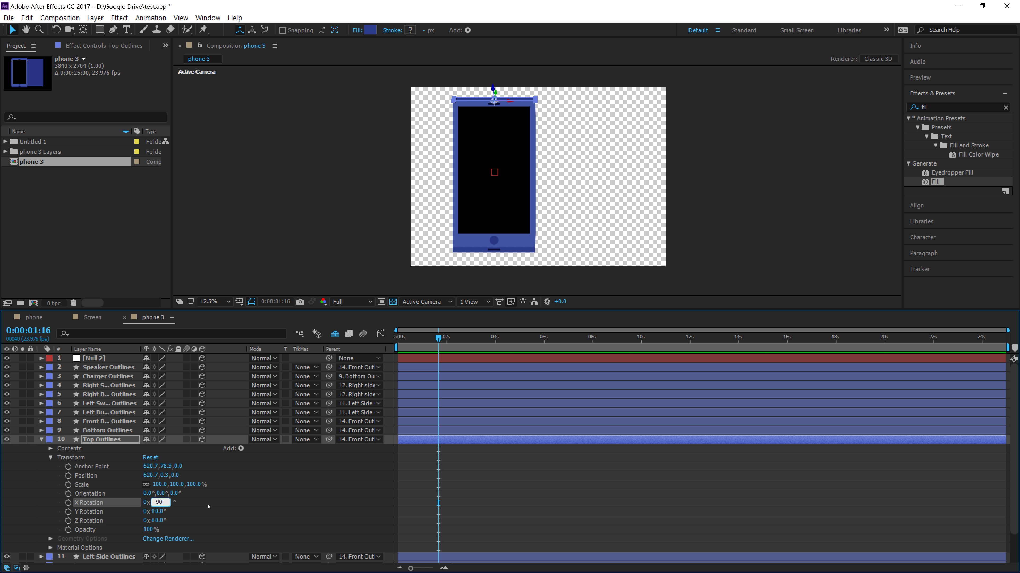
pyautogui.click(208, 506)
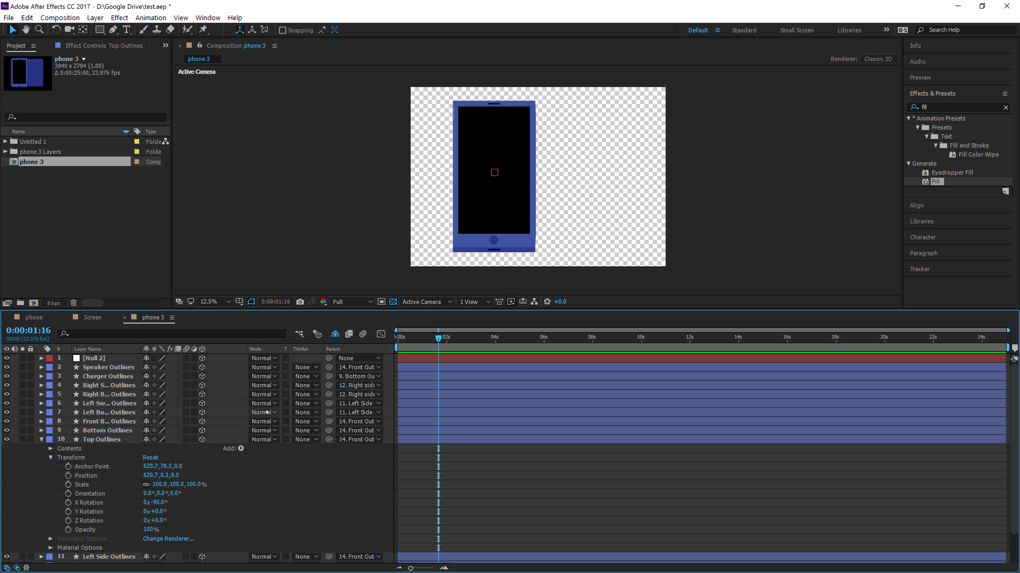
pyautogui.click(90, 431)
pyautogui.click(42, 439)
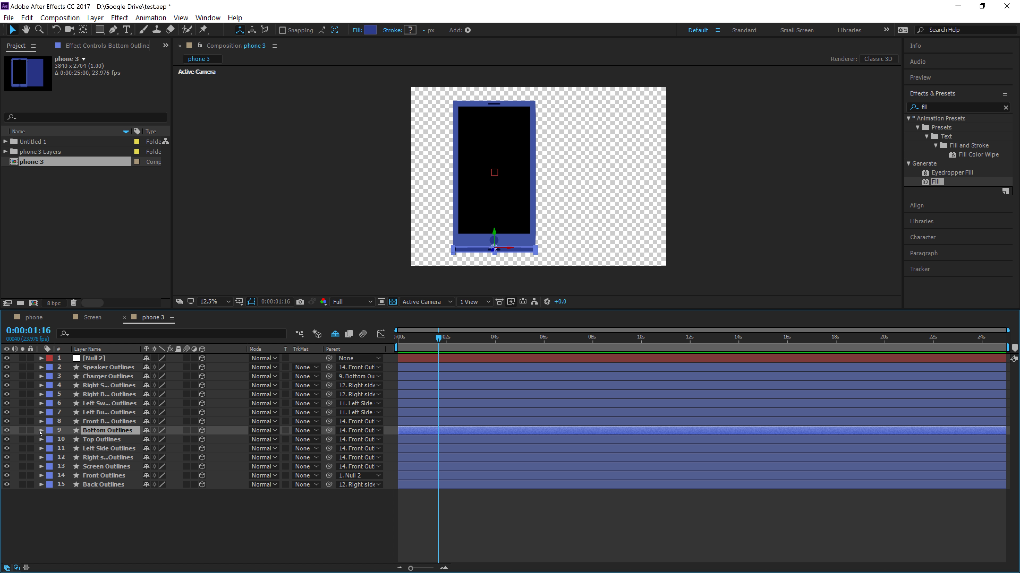
# - Set the X Rotation of Bottom Outlines to 90° to fold the phone's bottom edge back
pyautogui.click(41, 431)
pyautogui.click(50, 449)
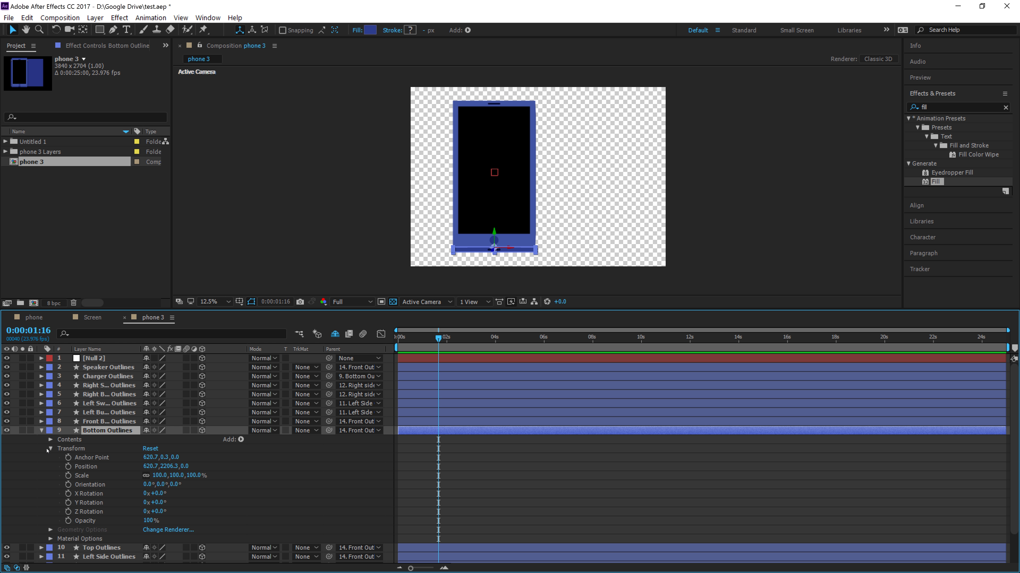
pyautogui.scroll(6, 666, 159)
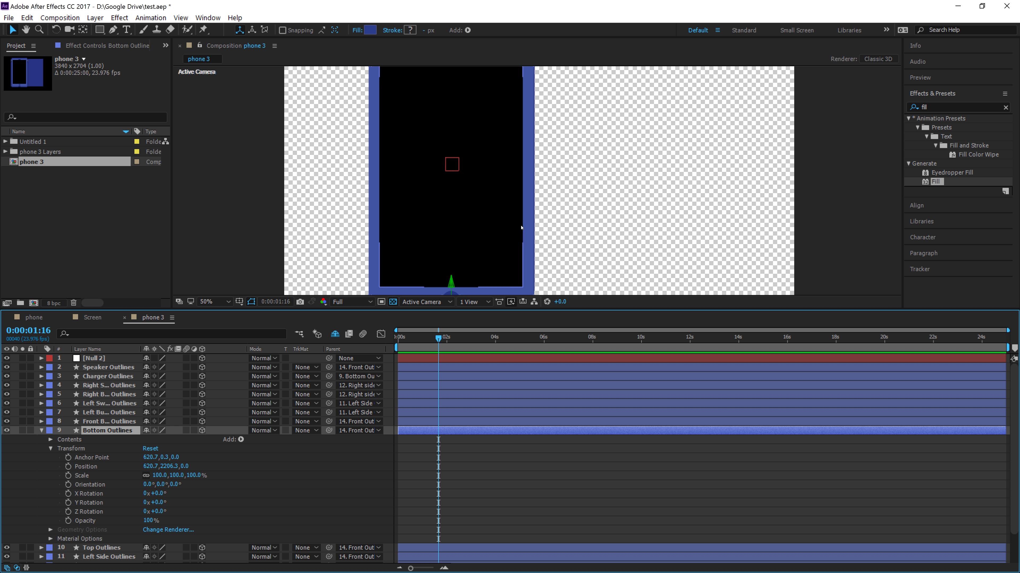
pyautogui.moveTo(563, 64); pyautogui.dragTo(588, 63)
pyautogui.moveTo(661, 104); pyautogui.dragTo(813, 237)
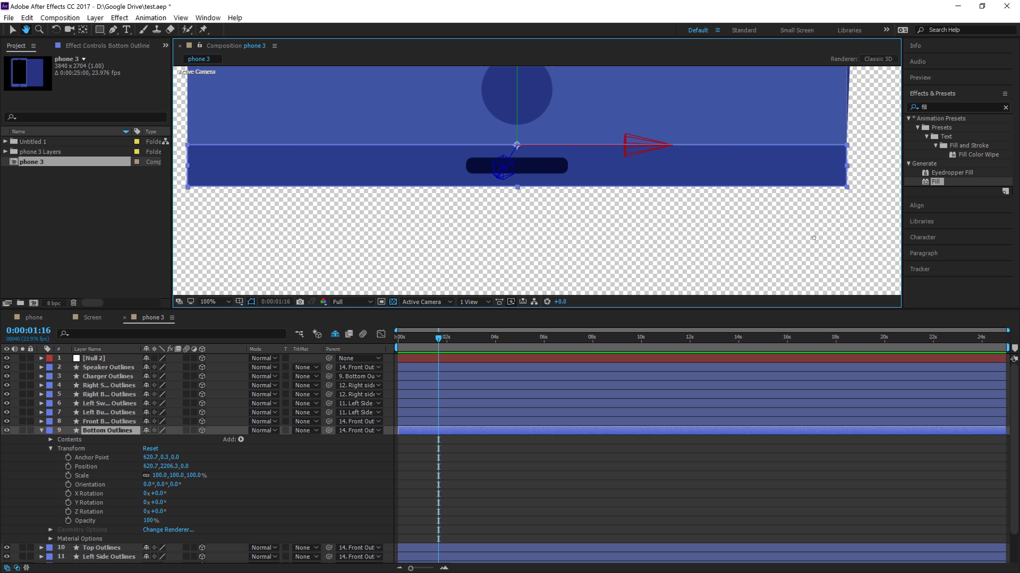
pyautogui.press('v')
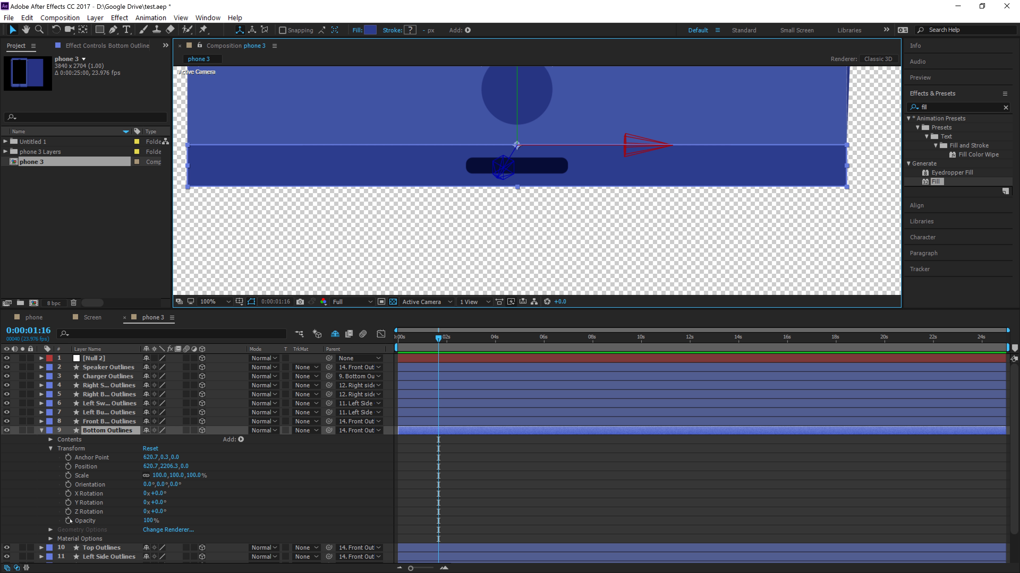
pyautogui.moveTo(159, 493); pyautogui.dragTo(208, 494)
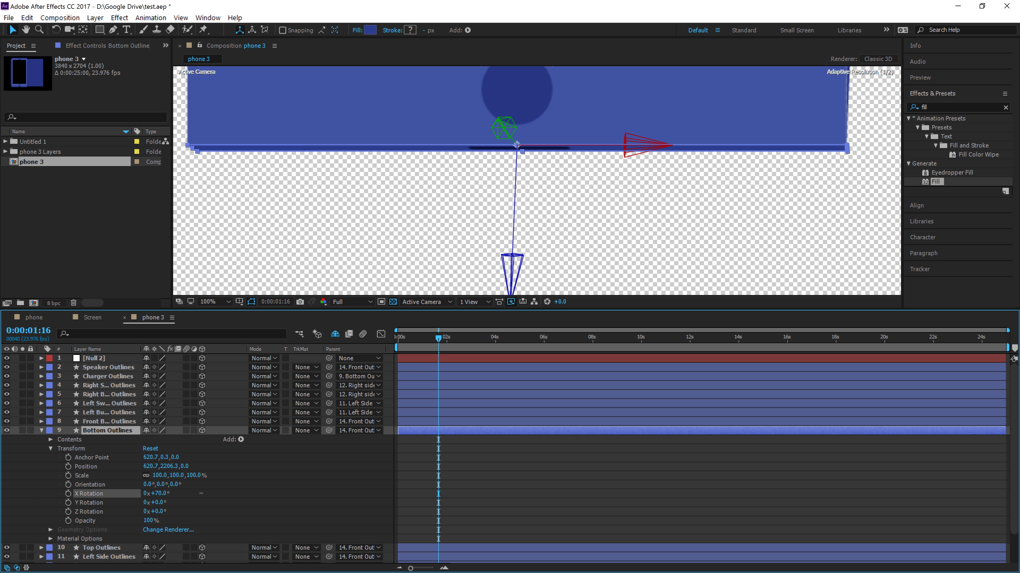
pyautogui.click(160, 494)
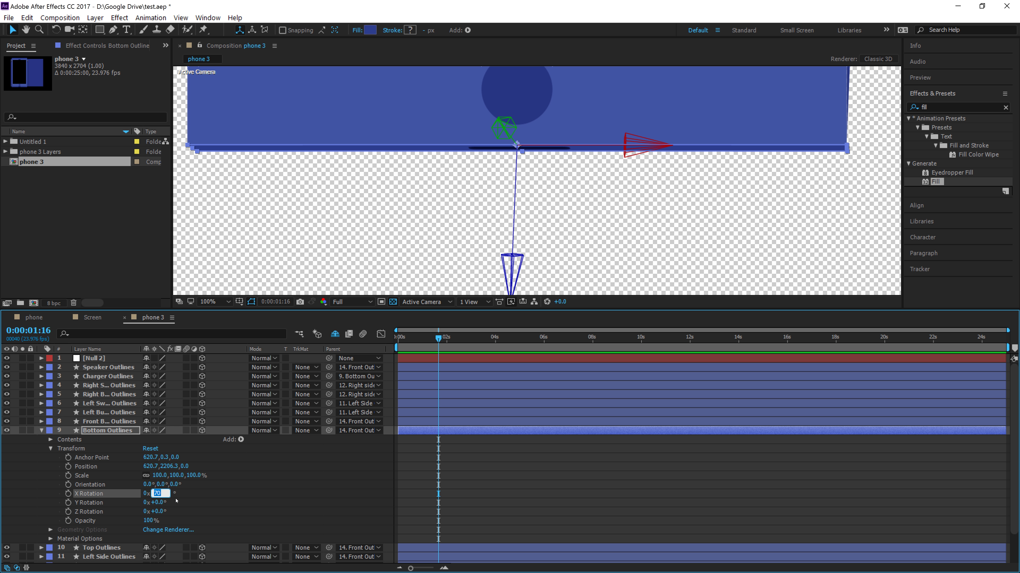
pyautogui.write('90')
pyautogui.press('Return')
pyautogui.click(451, 149)
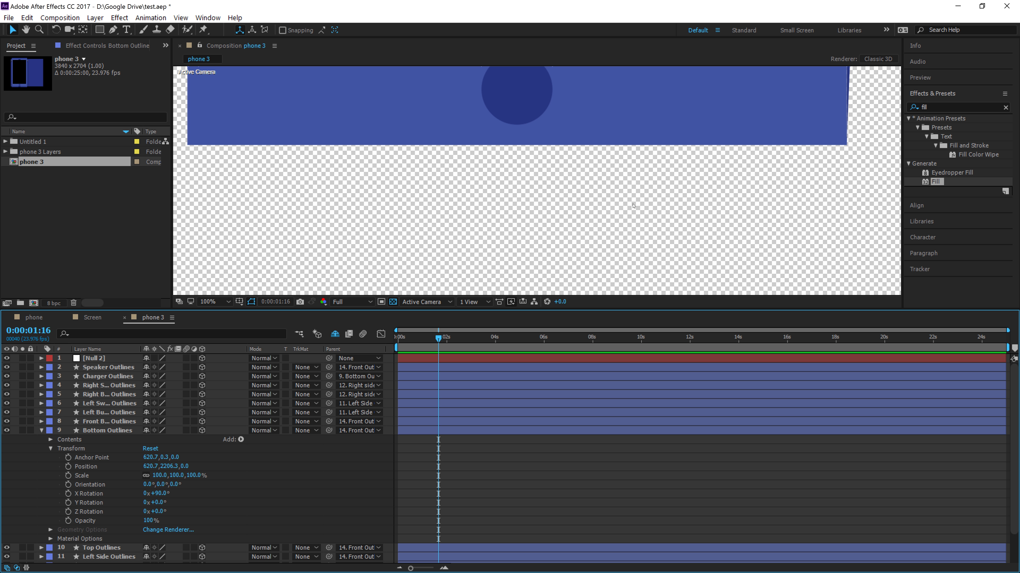
# - Collapse the properties of Bottom Outlines and switch the layer list to show source names
pyautogui.scroll(-2, 633, 205)
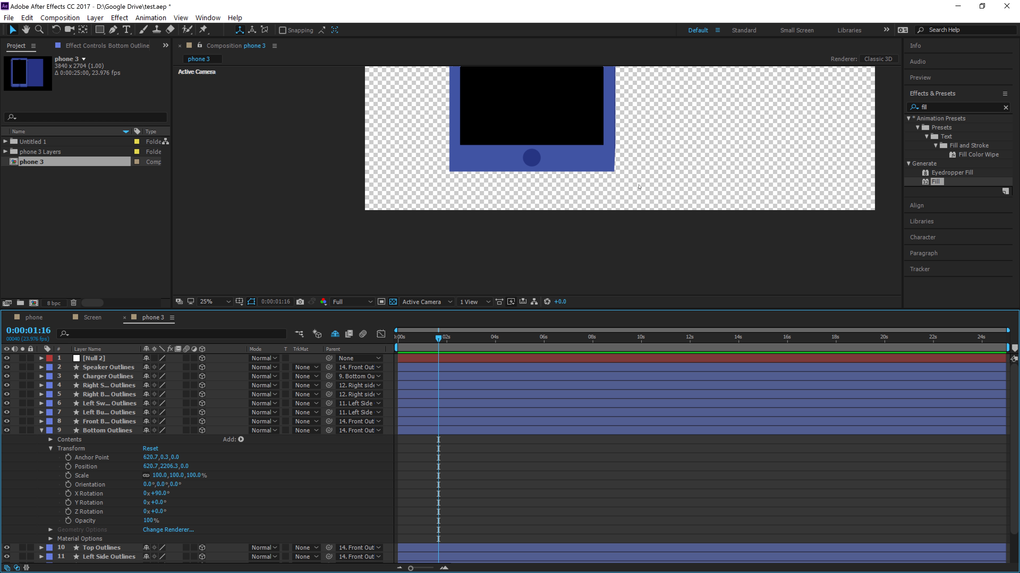
pyautogui.scroll(-1, 626, 132)
pyautogui.press('h')
pyautogui.moveTo(608, 146); pyautogui.dragTo(616, 215)
pyautogui.press('v')
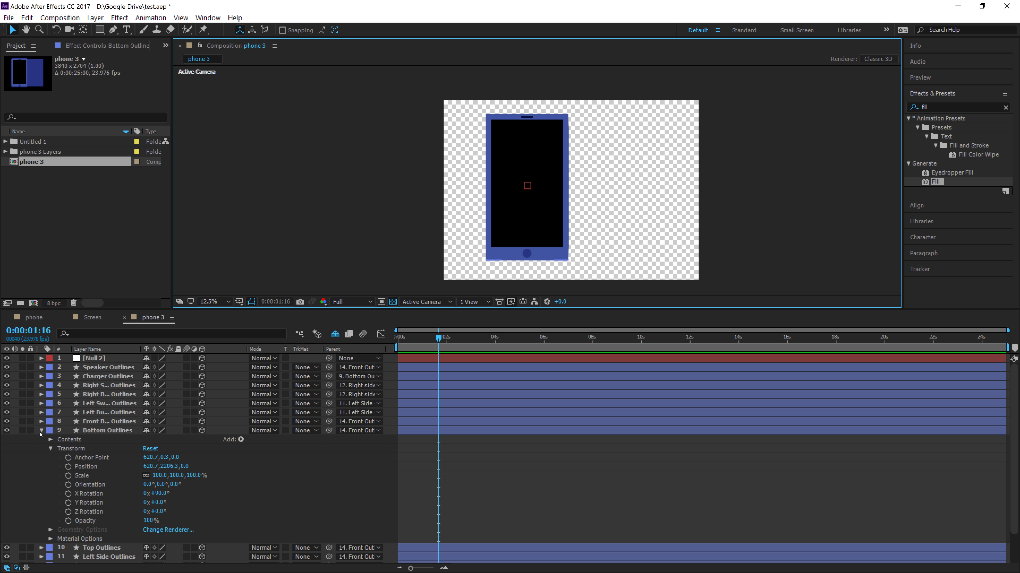
pyautogui.click(41, 431)
pyautogui.click(88, 349)
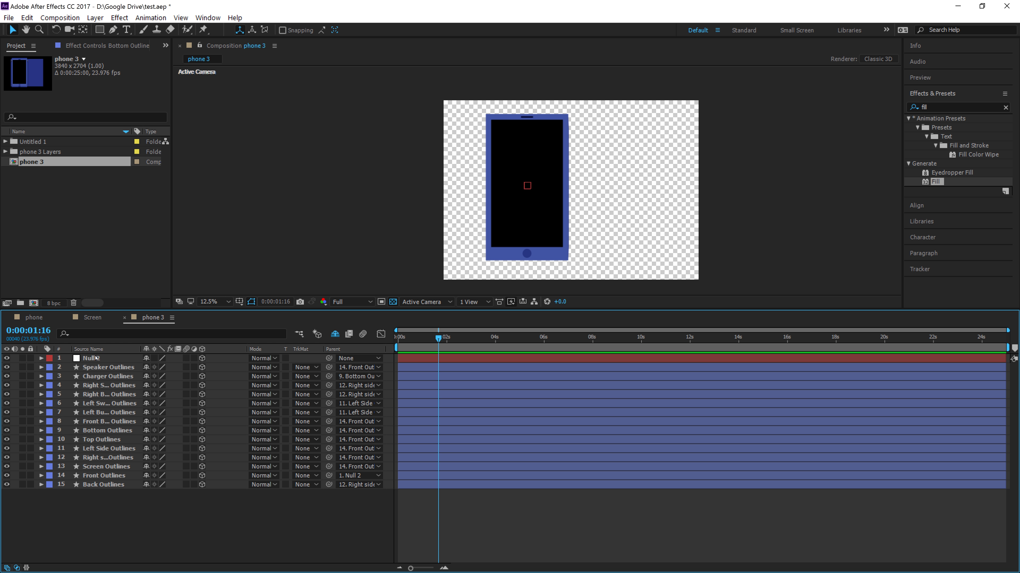
# - Rotate Null 2 freehand in the viewer to turn the whole phone sideways around its vertical axis
pyautogui.click(96, 359)
pyautogui.scroll(5, 536, 186)
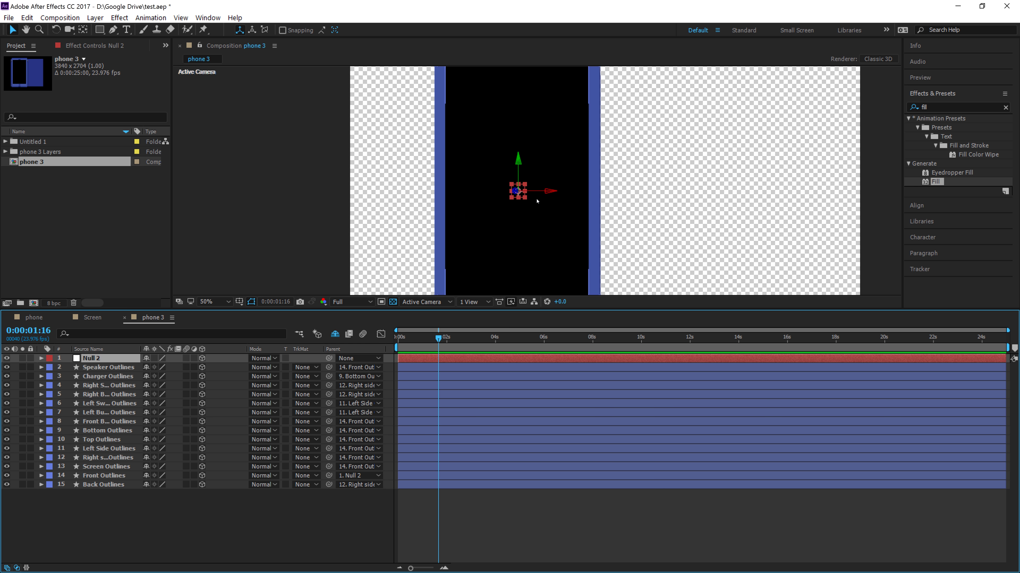
pyautogui.press('w')
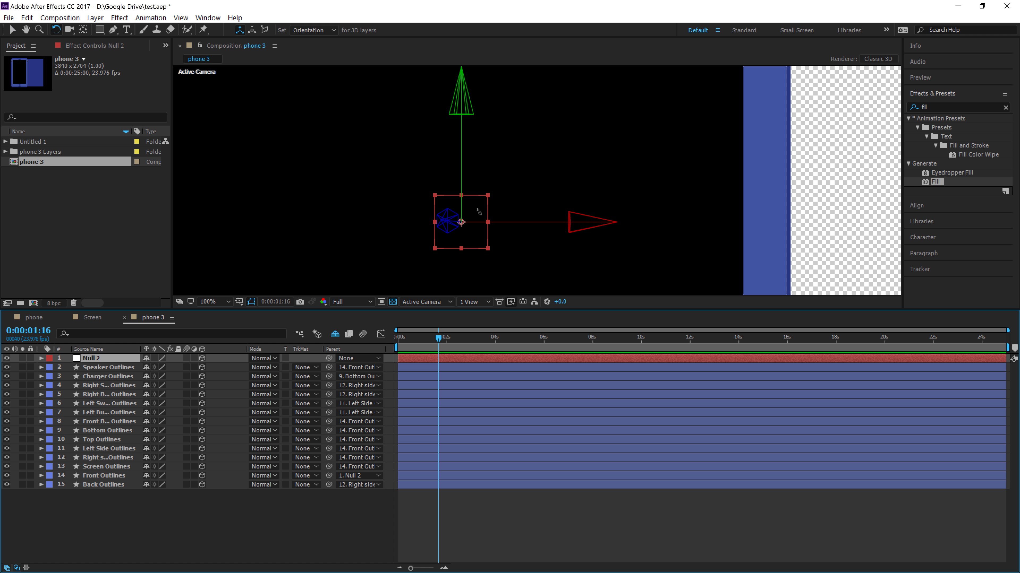
pyautogui.moveTo(478, 212); pyautogui.dragTo(506, 219)
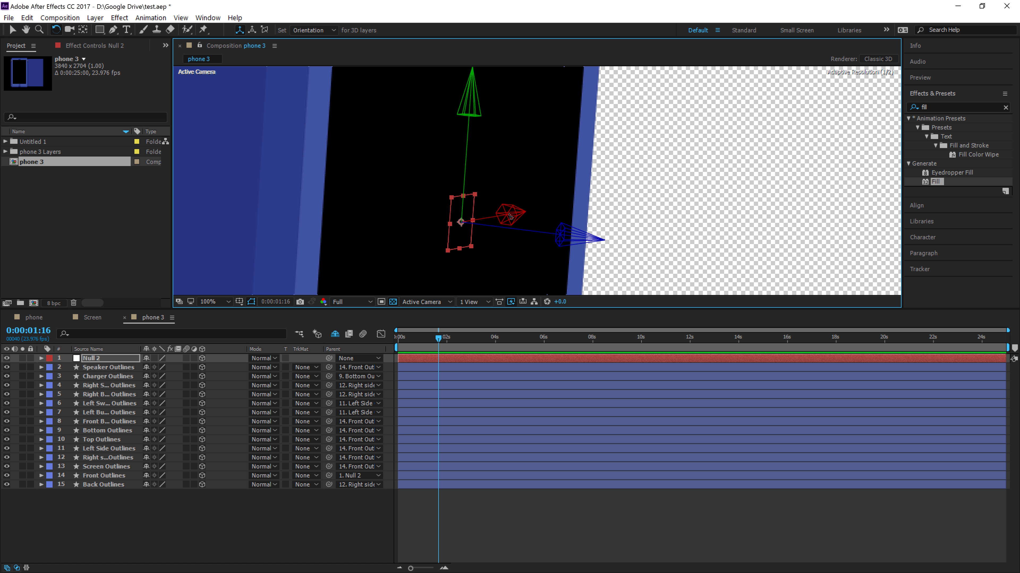
pyautogui.press('v')
pyautogui.scroll(-4, 481, 193)
pyautogui.scroll(-1, 481, 194)
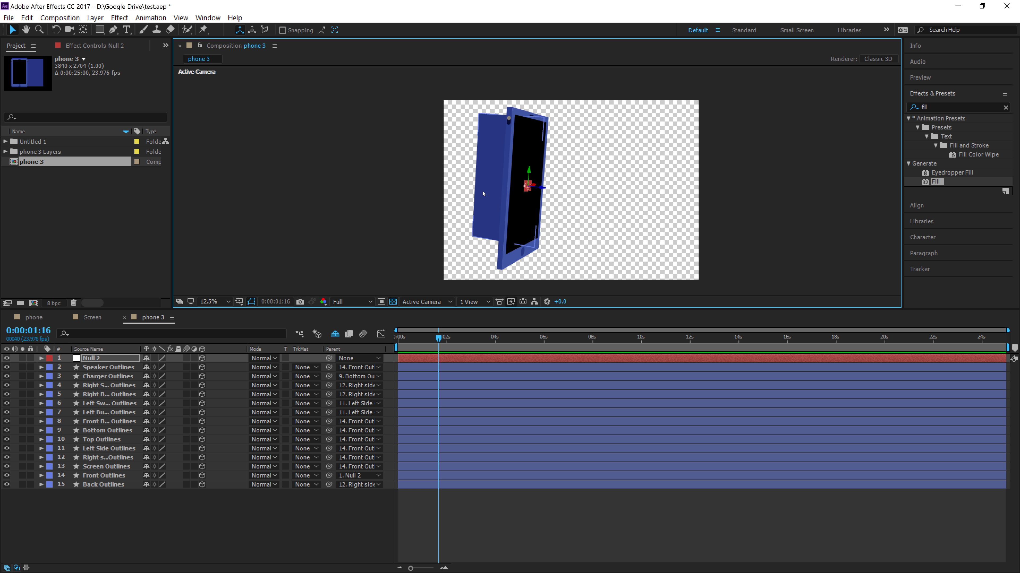
pyautogui.press('w')
pyautogui.press('v')
pyautogui.scroll(-1, 536, 181)
pyautogui.scroll(2, 537, 181)
pyautogui.press('w')
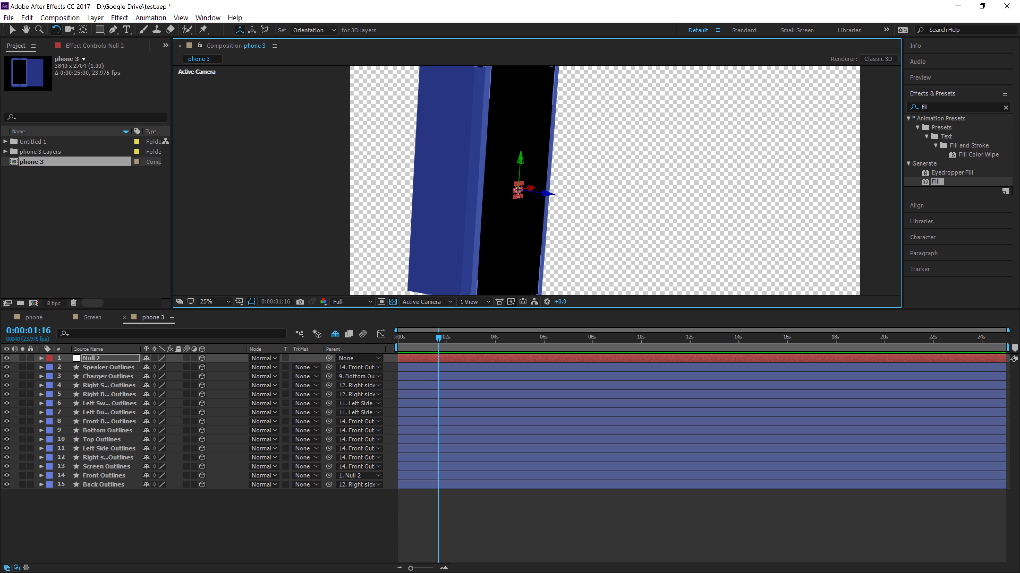
pyautogui.moveTo(546, 203); pyautogui.dragTo(570, 225)
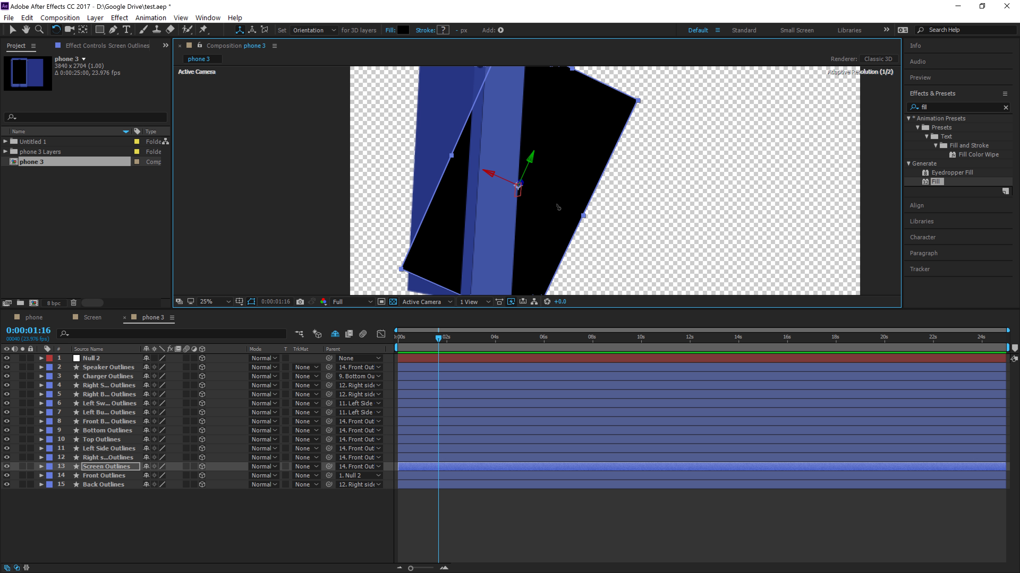
pyautogui.hotkey('ctrl', 'z')
pyautogui.press('v')
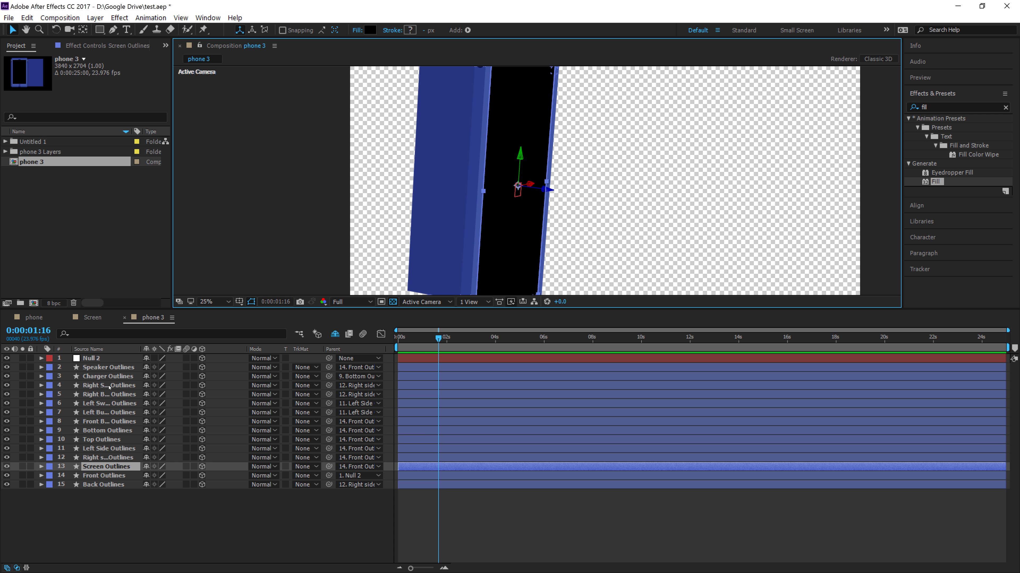
# - Reselect Null 2 and rotate it freehand to tilt the phone the other way, exposing the unfolded back panel
pyautogui.click(102, 361)
pyautogui.press('w')
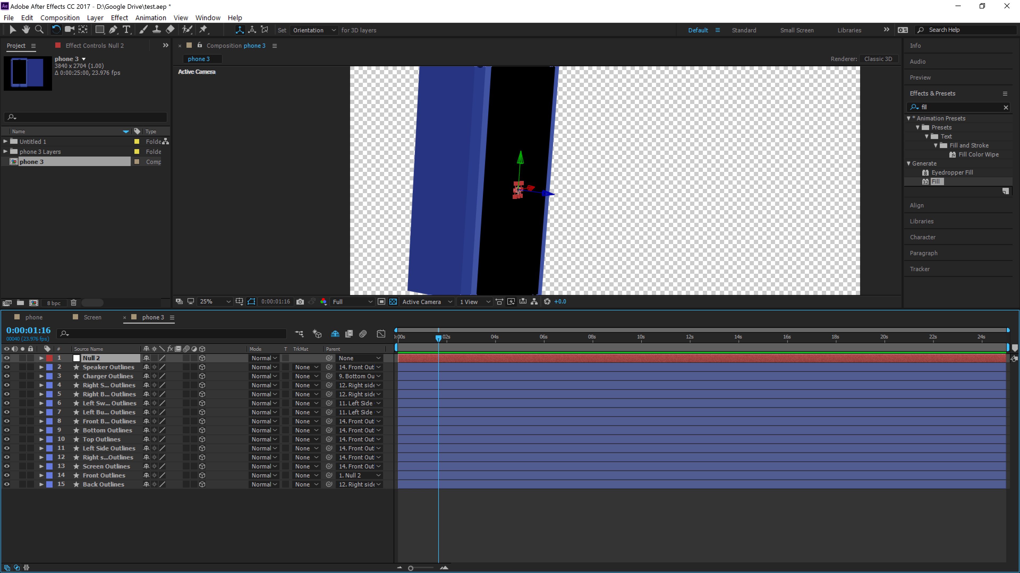
pyautogui.press('v')
pyautogui.scroll(-1, 521, 198)
pyautogui.scroll(3, 524, 193)
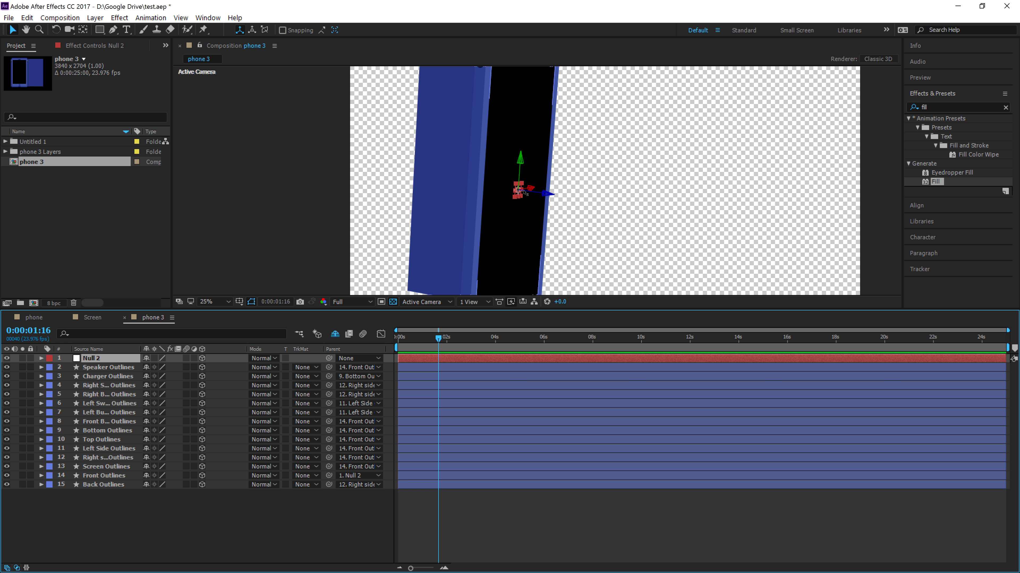
pyautogui.press('w')
pyautogui.moveTo(495, 212); pyautogui.dragTo(504, 256)
pyautogui.scroll(-2, 490, 240)
pyautogui.press('v')
# - Set the Y Rotation of Back Outlines to -90° to close the back of the phone
pyautogui.click(105, 498)
pyautogui.click(105, 485)
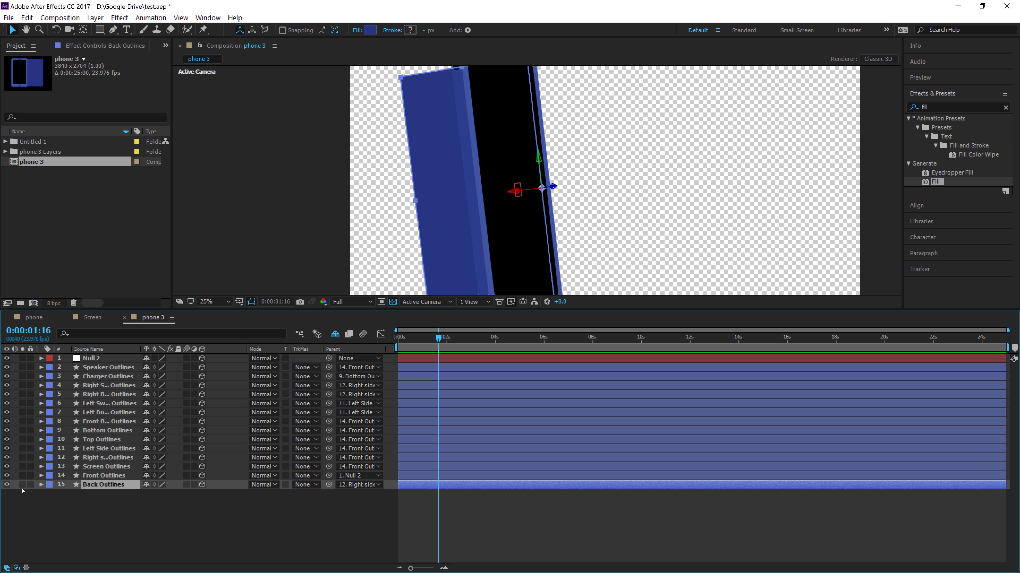
pyautogui.click(41, 485)
pyautogui.click(50, 503)
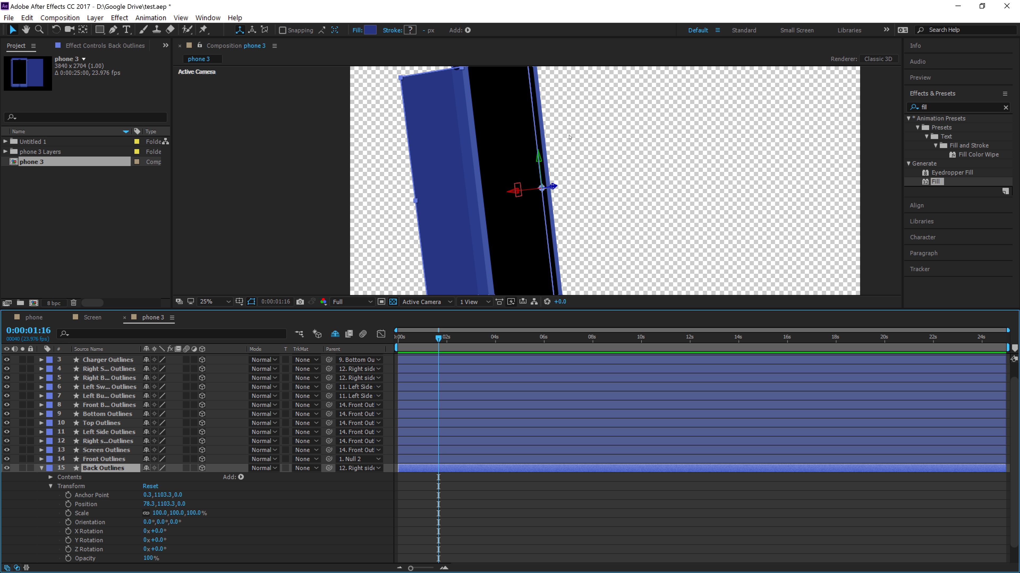
pyautogui.moveTo(157, 540); pyautogui.dragTo(145, 540)
pyautogui.click(159, 540)
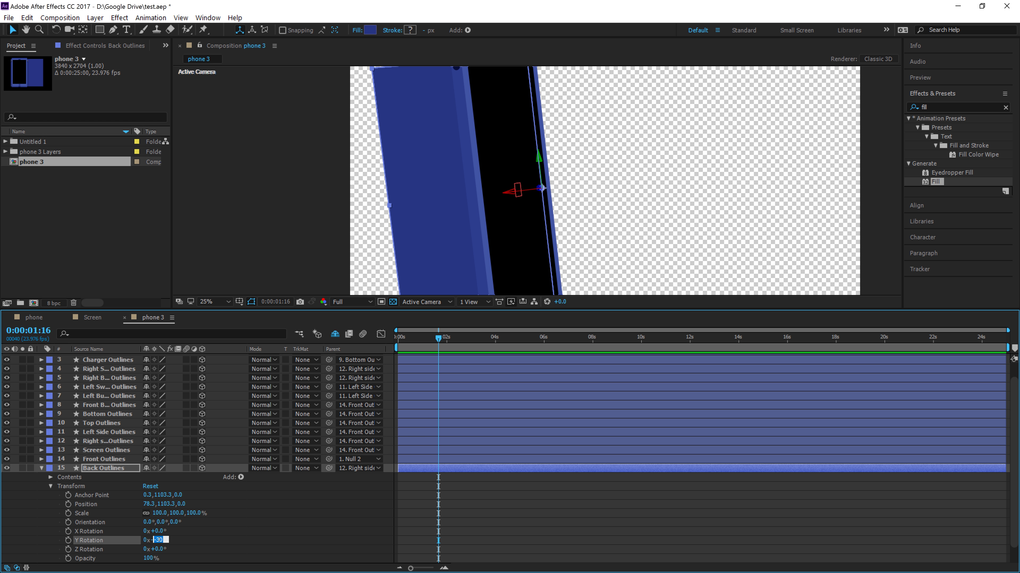
pyautogui.write('-90')
pyautogui.click(179, 553)
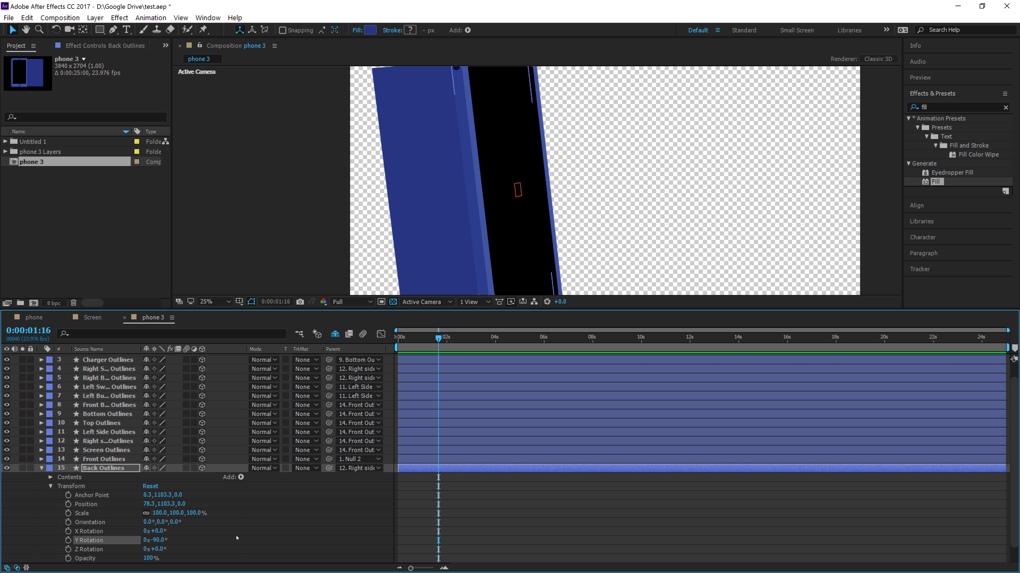
# - Fit the composition in the viewer and collapse the properties of Back Outlines
pyautogui.click(228, 302)
pyautogui.click(201, 189)
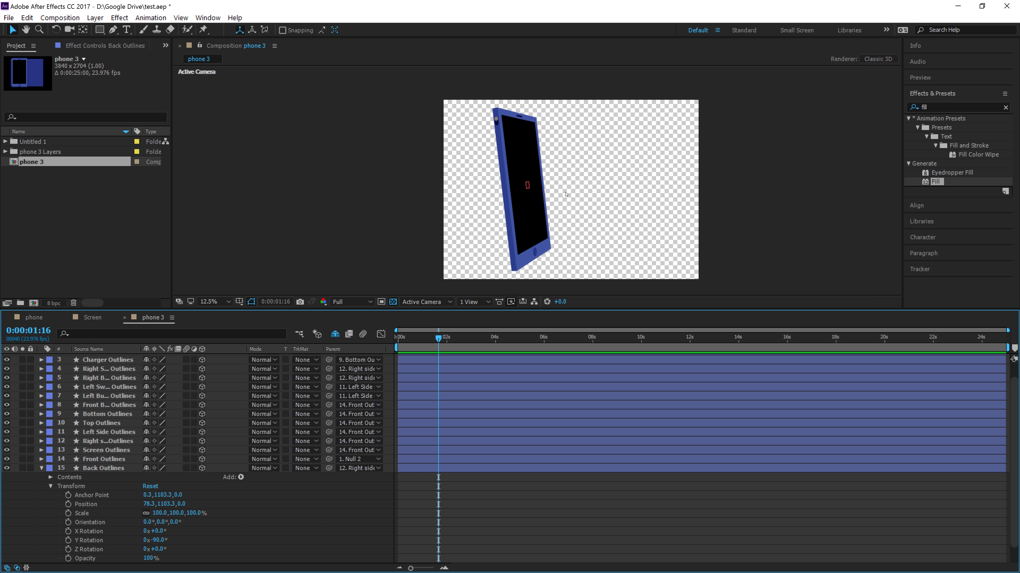
pyautogui.click(226, 303)
pyautogui.click(217, 312)
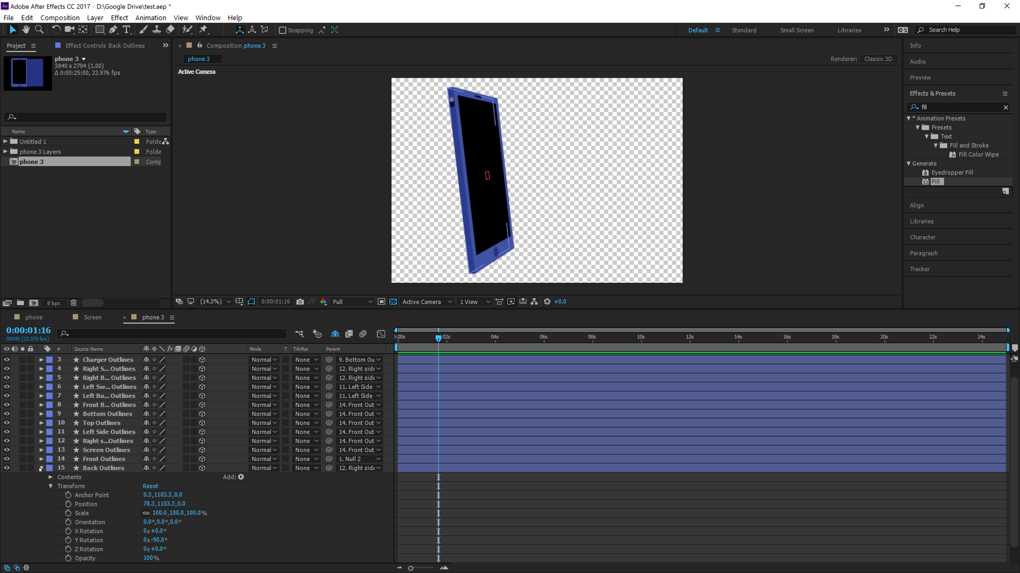
pyautogui.hotkey('ctrl', '`')
# - Rotate Null 2 freehand to turn the closed phone so its screen faces forward at a slight angle
pyautogui.click(92, 358)
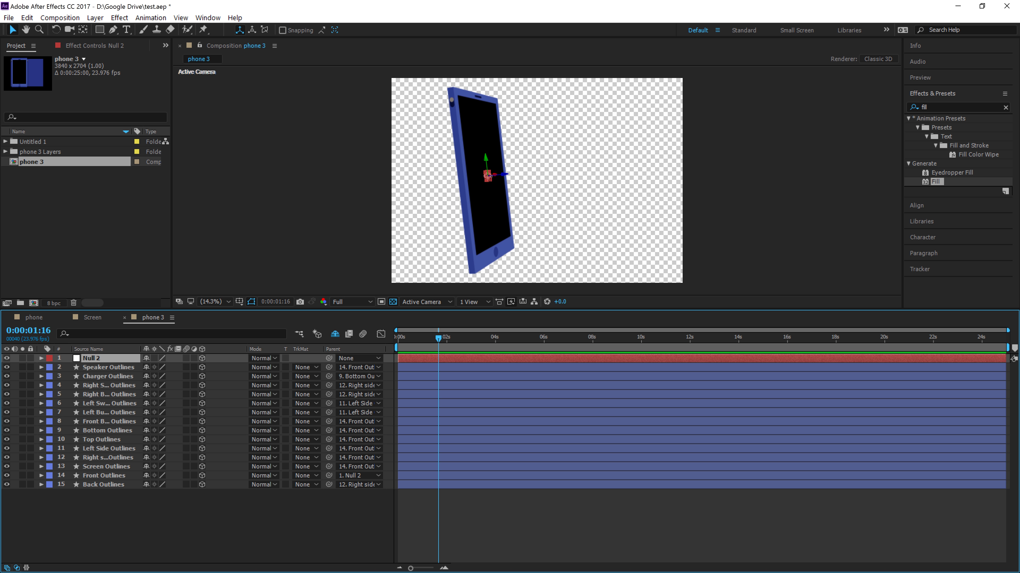
pyautogui.press(',')
pyautogui.press('.')
pyautogui.press('.')
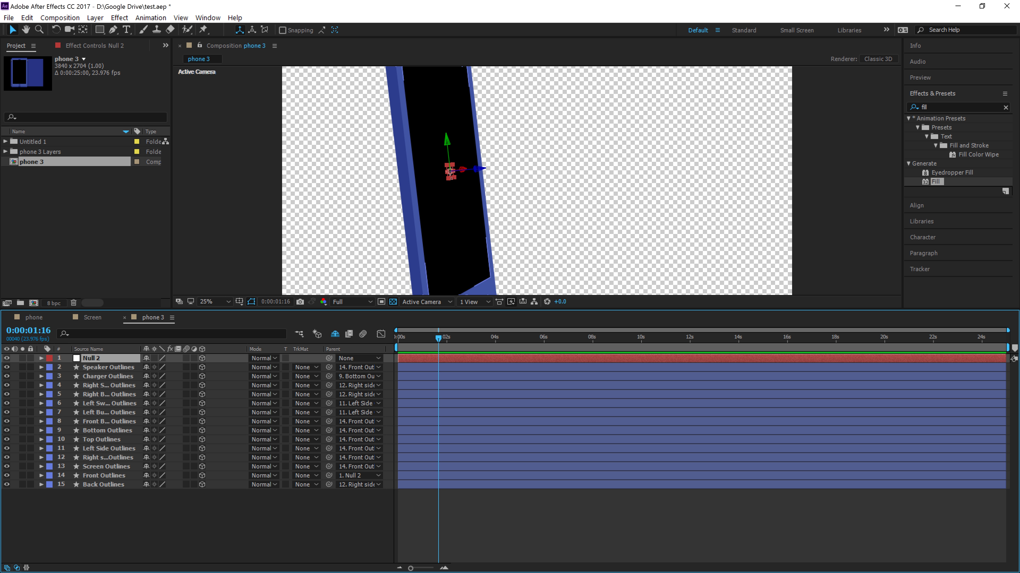
pyautogui.press('w')
pyautogui.press('.')
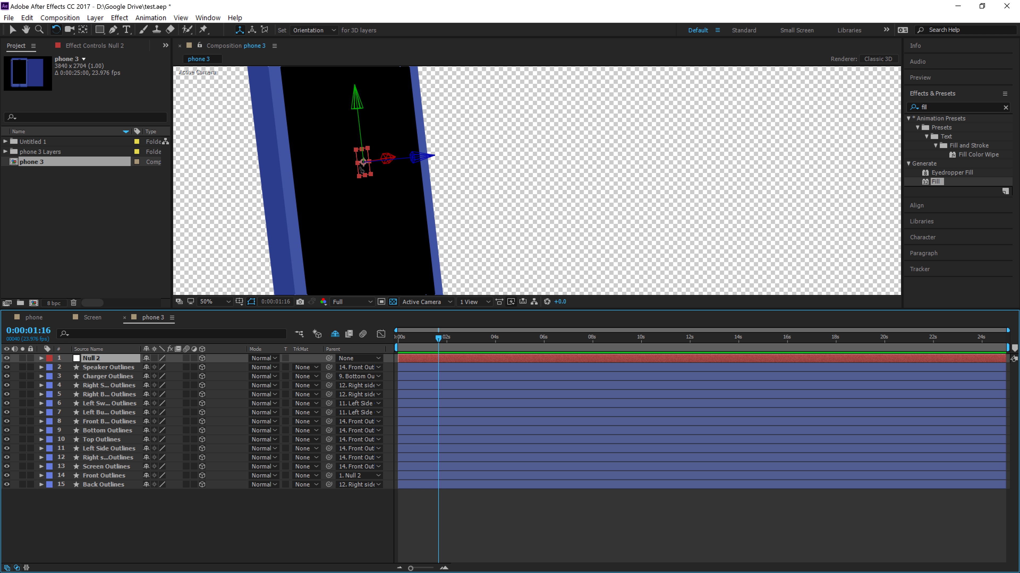
pyautogui.moveTo(362, 170)
pyautogui.mouseDown()
pyautogui.moveTo(333, 169)
pyautogui.moveTo(360, 177)
pyautogui.moveTo(346, 160)
pyautogui.mouseUp()
pyautogui.press('v')
# - Enlarge the composition viewer, fit the whole frame in it and spin Null 2 freehand to check the assembled phone
pyautogui.moveTo(236, 308); pyautogui.dragTo(225, 485)
pyautogui.click(225, 480)
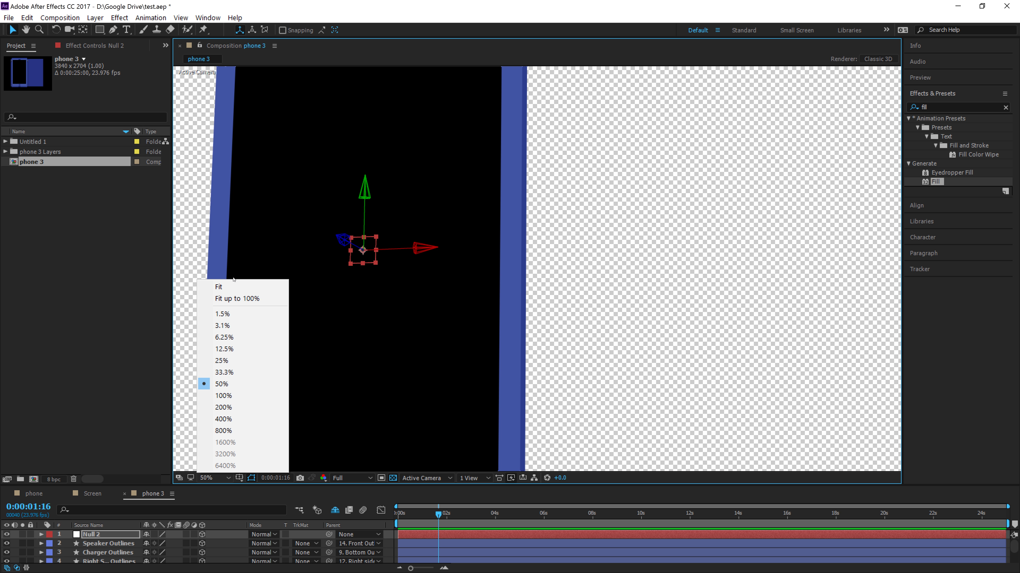
pyautogui.click(213, 284)
pyautogui.press('w')
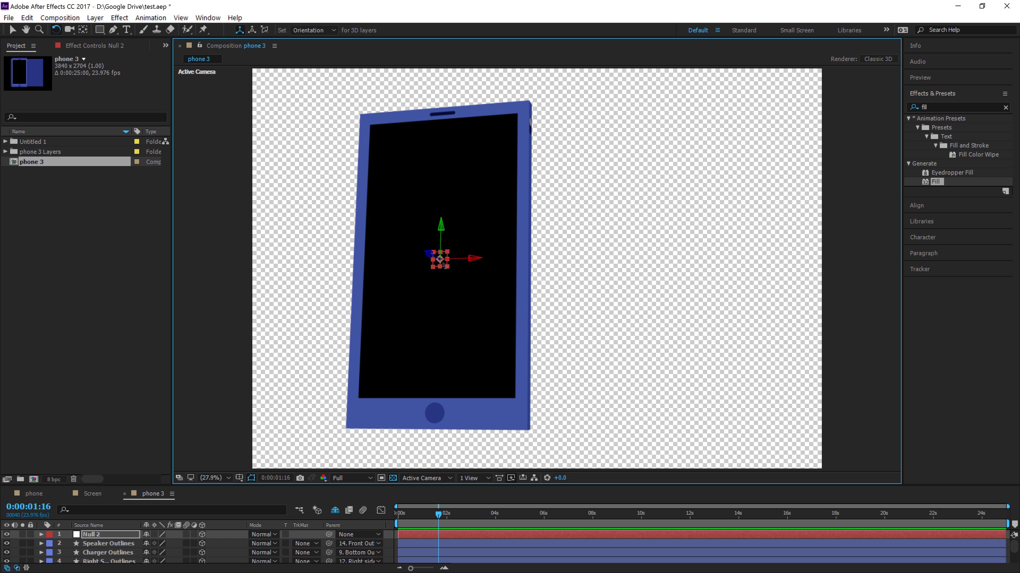
pyautogui.moveTo(444, 264); pyautogui.dragTo(496, 97)
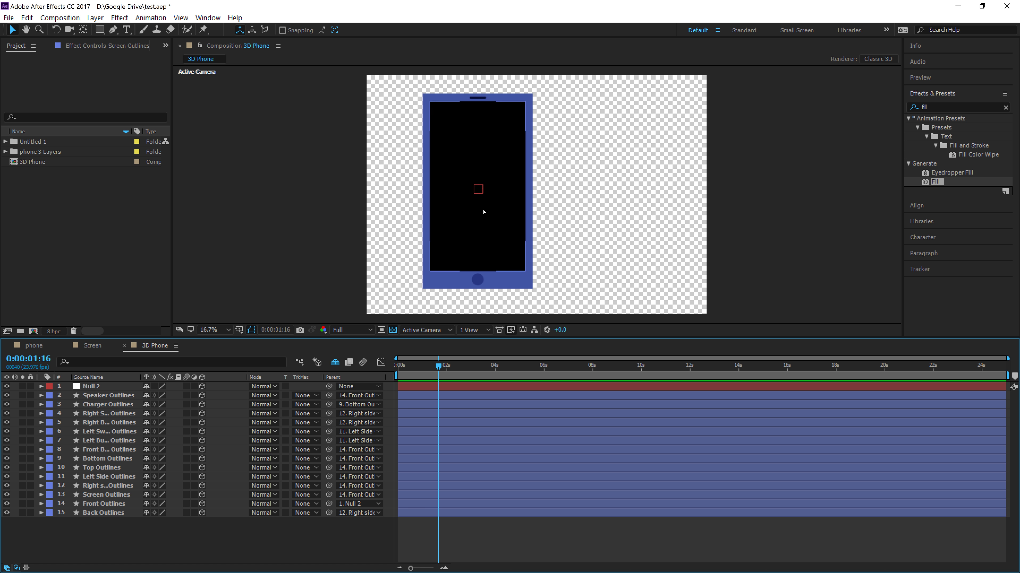
# - Create a composition named Phone Screen with a width of 1080 px and a height of 1920 px
pyautogui.click(476, 225)
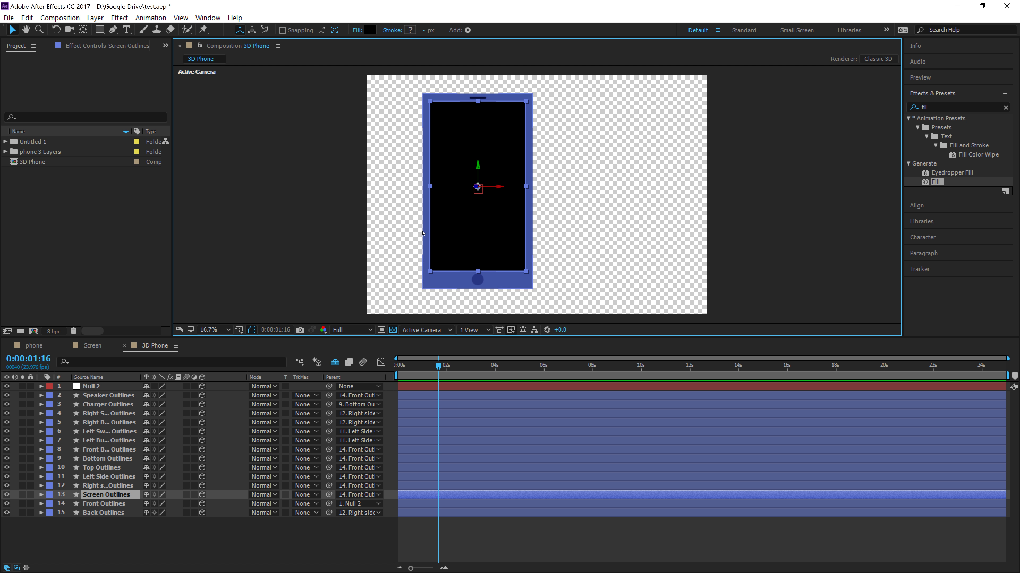
pyautogui.click(85, 248)
pyautogui.rightClick(50, 185)
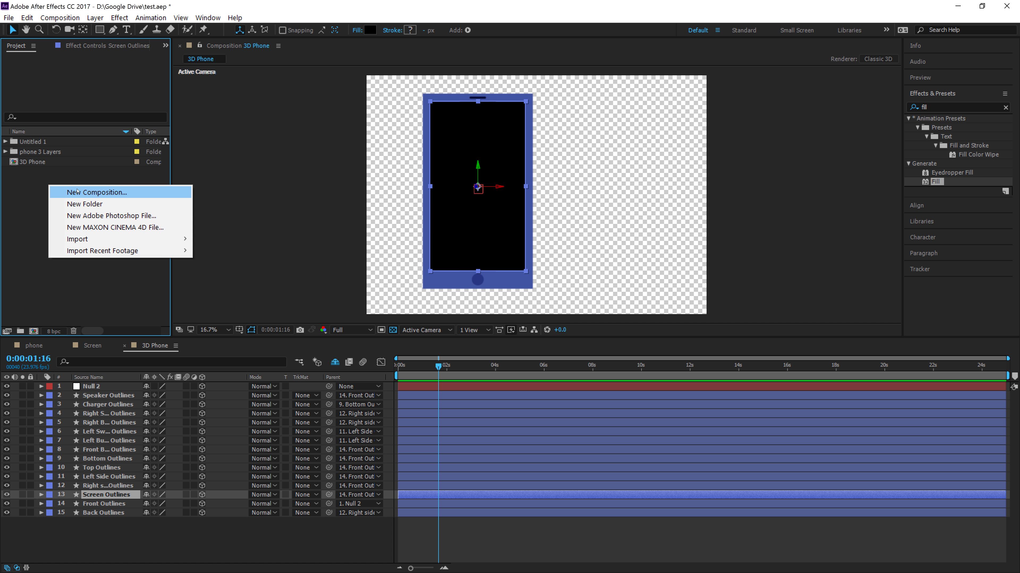
pyautogui.click(77, 191)
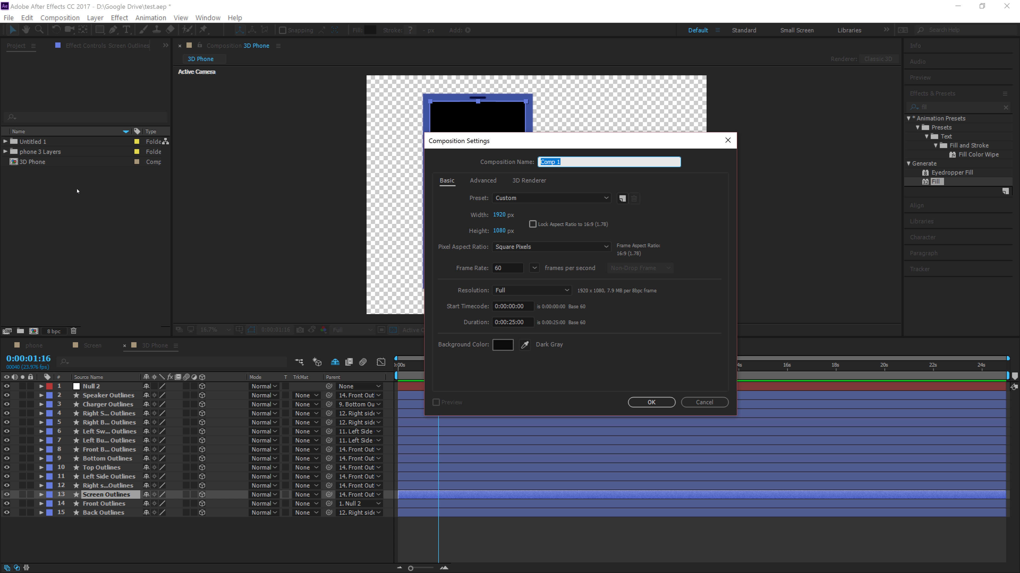
pyautogui.write('Phone Screen')
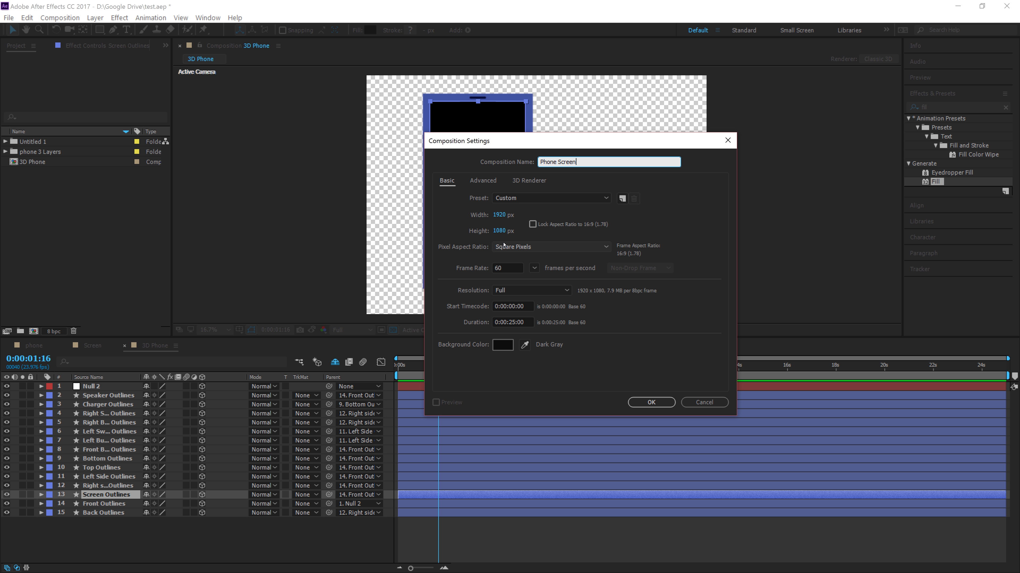
pyautogui.click(499, 214)
pyautogui.write('1080')
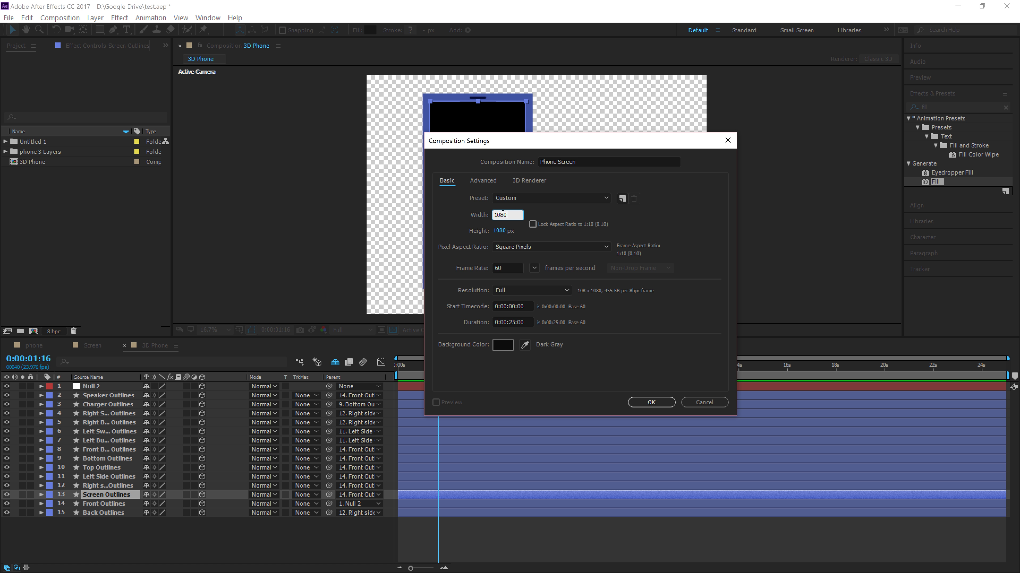
pyautogui.click(498, 230)
pyautogui.write('1920')
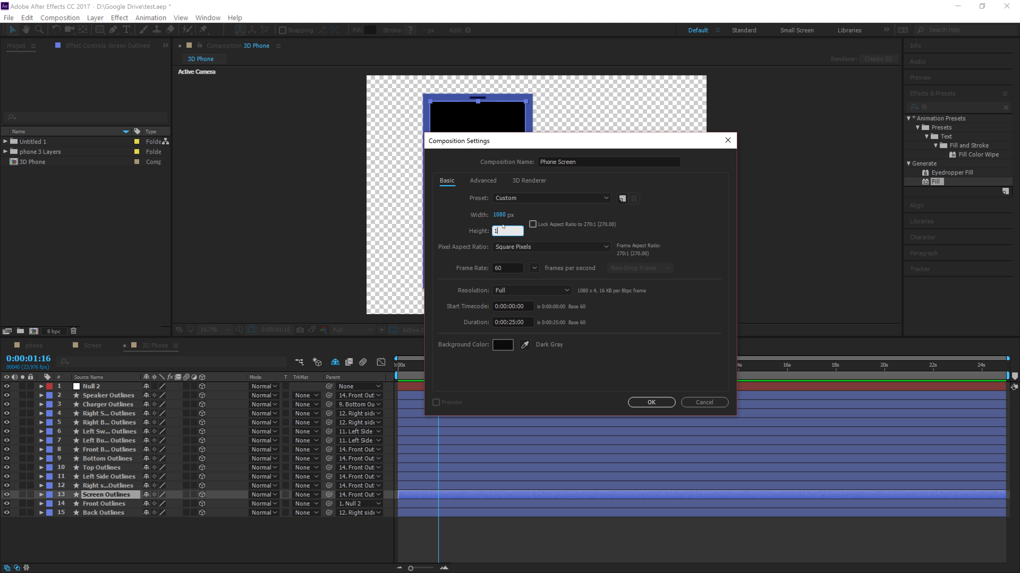
pyautogui.click(683, 224)
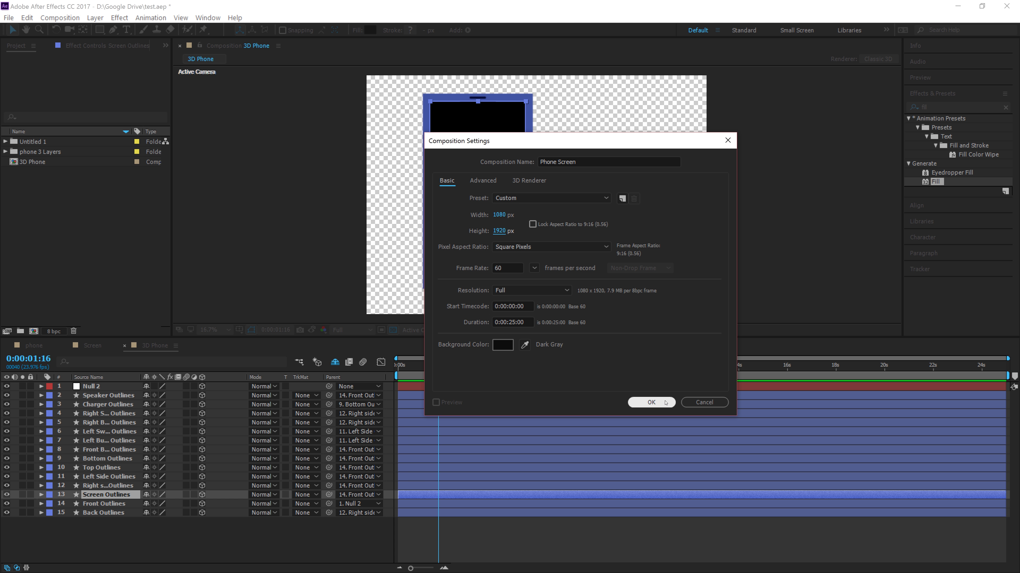
pyautogui.click(651, 402)
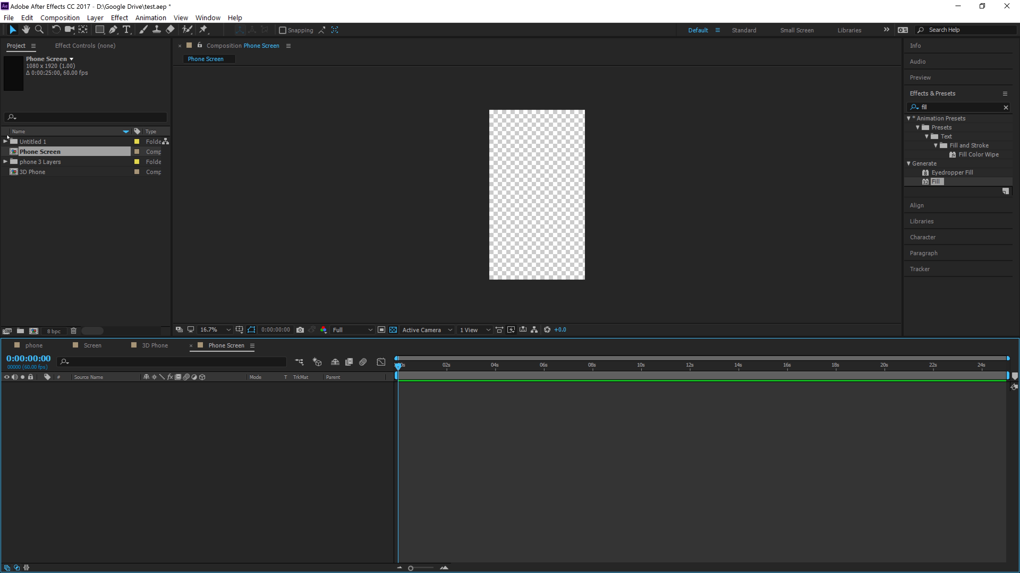
# - Add a solid with colour 71D11C to the Phone Screen composition
pyautogui.rightClick(198, 422)
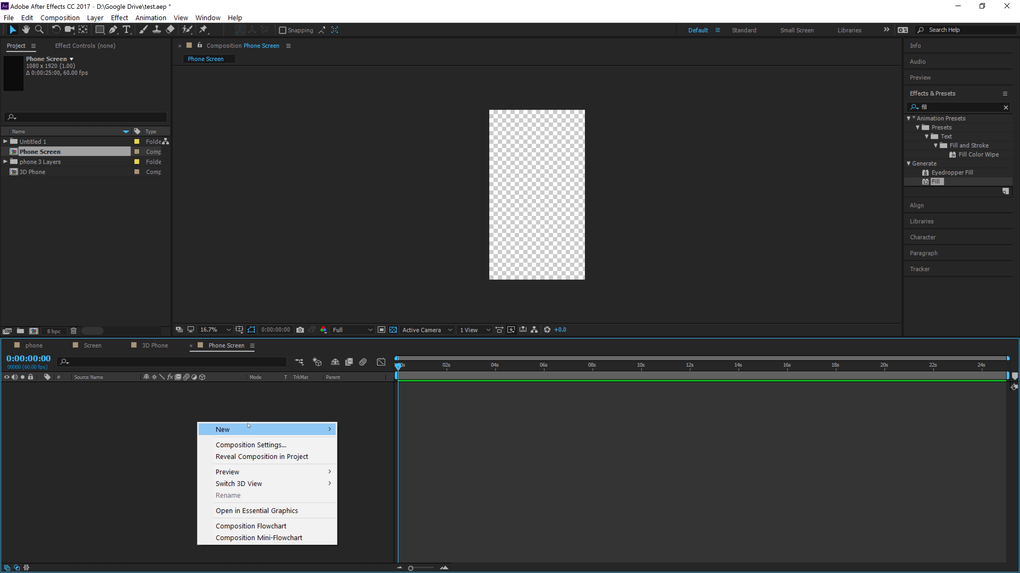
pyautogui.moveTo(305, 429)
pyautogui.click(372, 458)
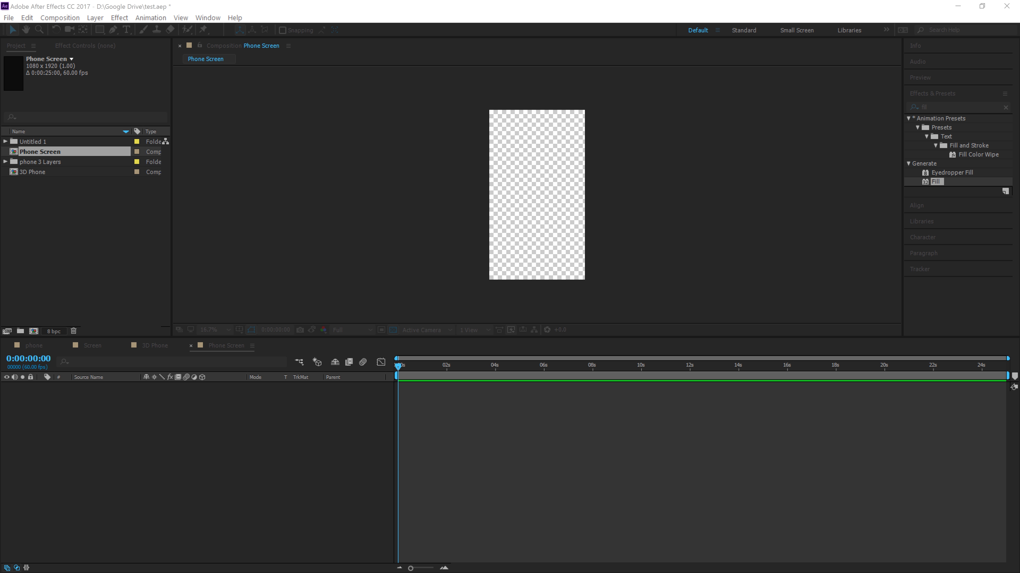
pyautogui.click(366, 296)
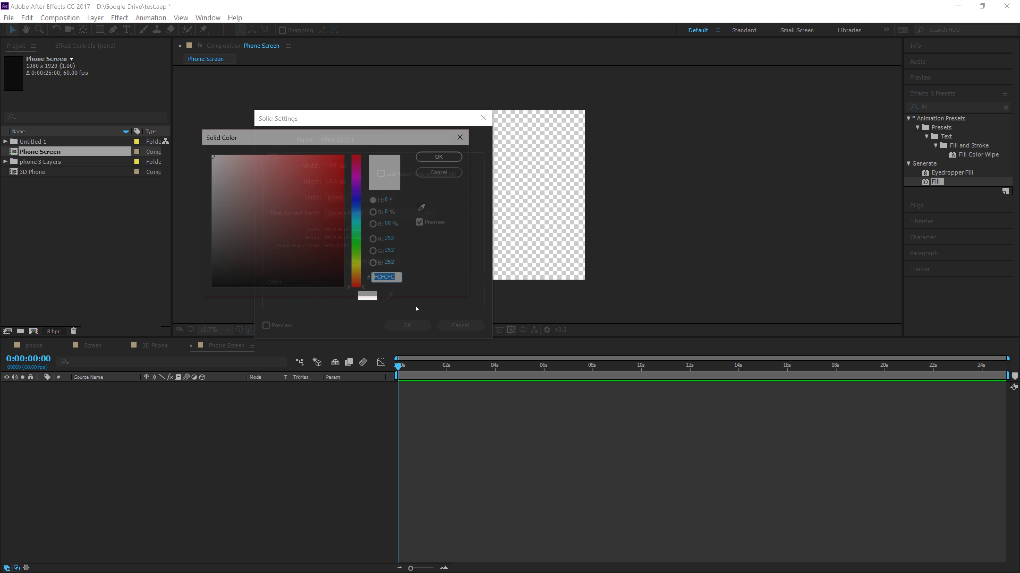
pyautogui.hotkey('ctrl', 'v')
pyautogui.press('Return')
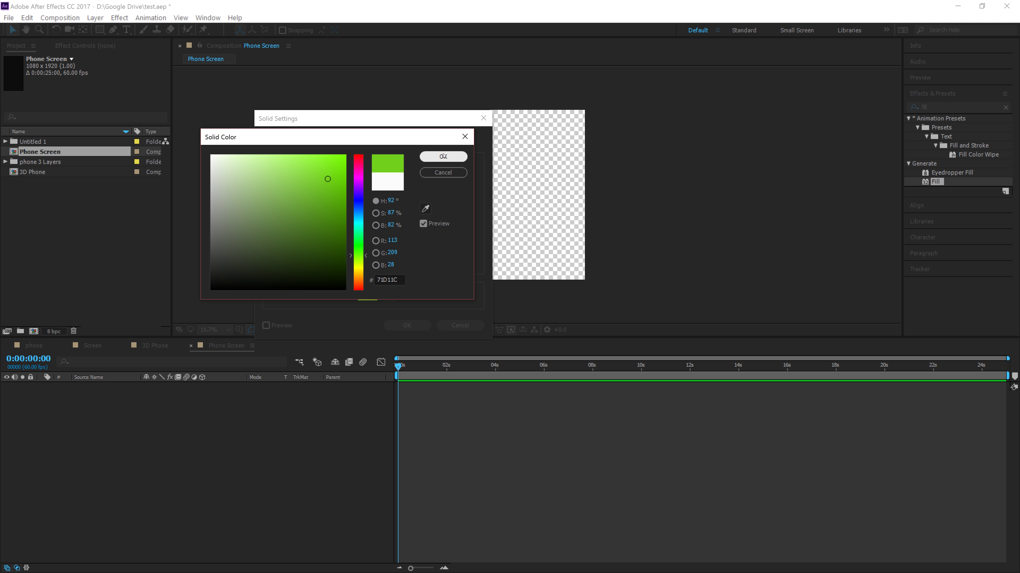
pyautogui.click(407, 326)
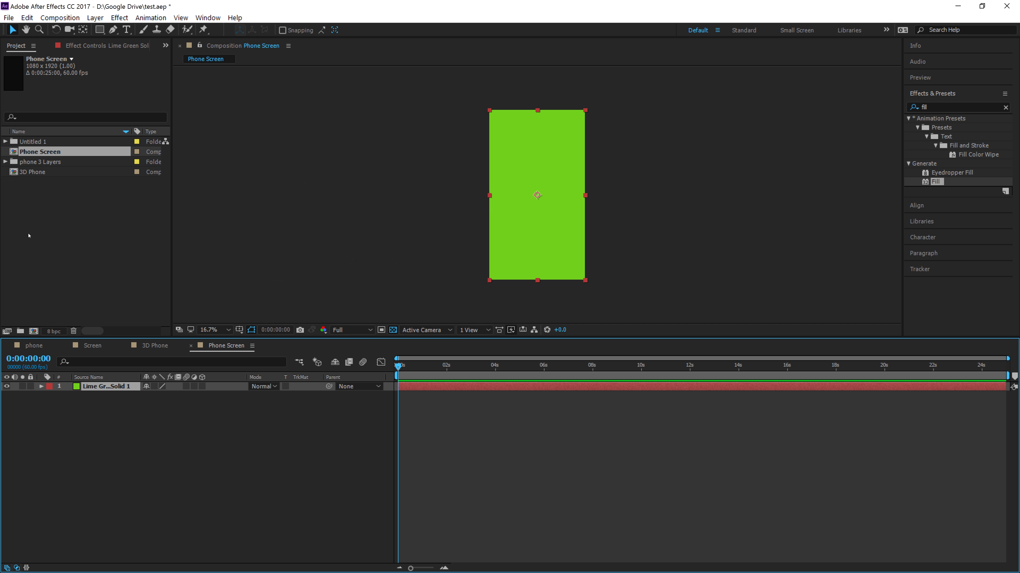
# - Place Phone Screen in the 3D Phone composition above Screen Outlines and move it over the phone's black screen area
pyautogui.doubleClick(35, 172)
pyautogui.moveTo(40, 151); pyautogui.dragTo(197, 492)
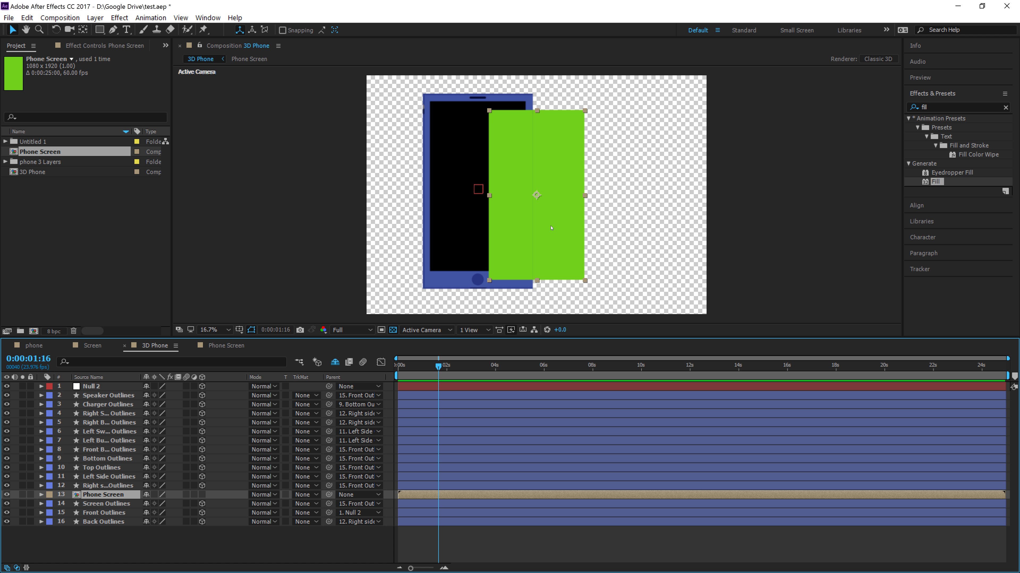
pyautogui.moveTo(552, 227); pyautogui.dragTo(493, 218)
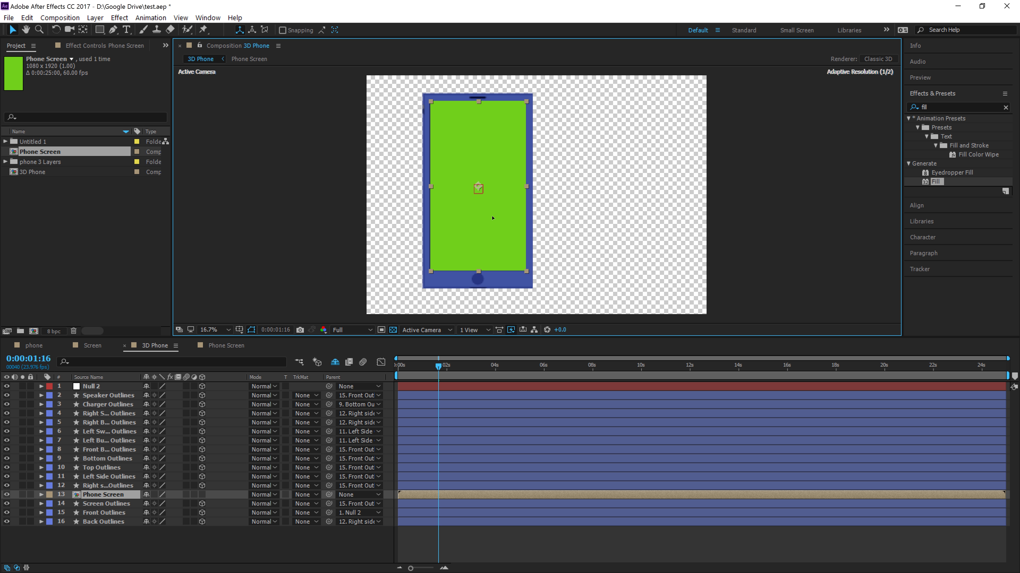
# - Nudge the Phone Screen layer into line with the phone's screen cutout and check its lower and upper edges up close
pyautogui.press('.')
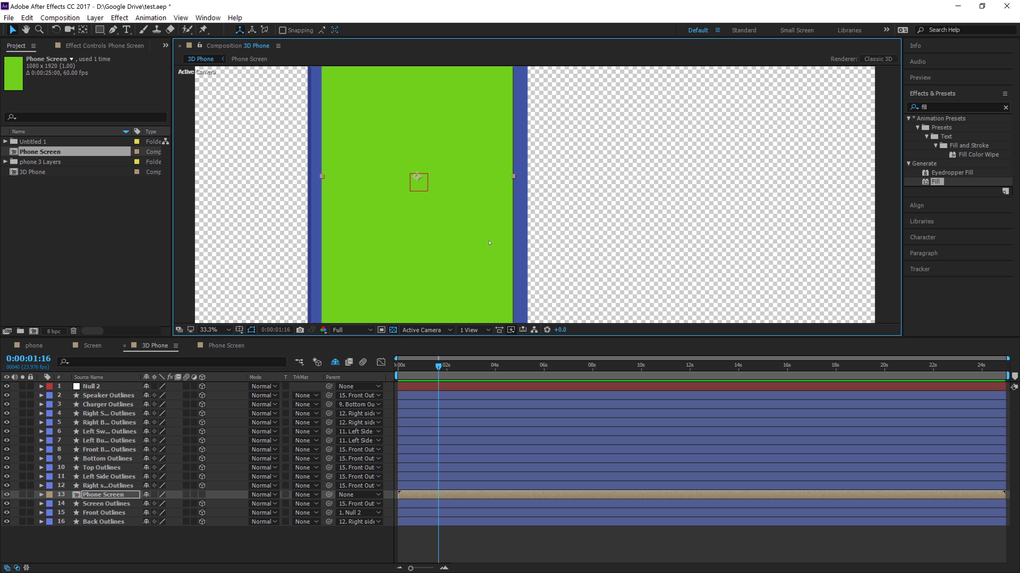
pyautogui.moveTo(492, 243); pyautogui.dragTo(494, 244)
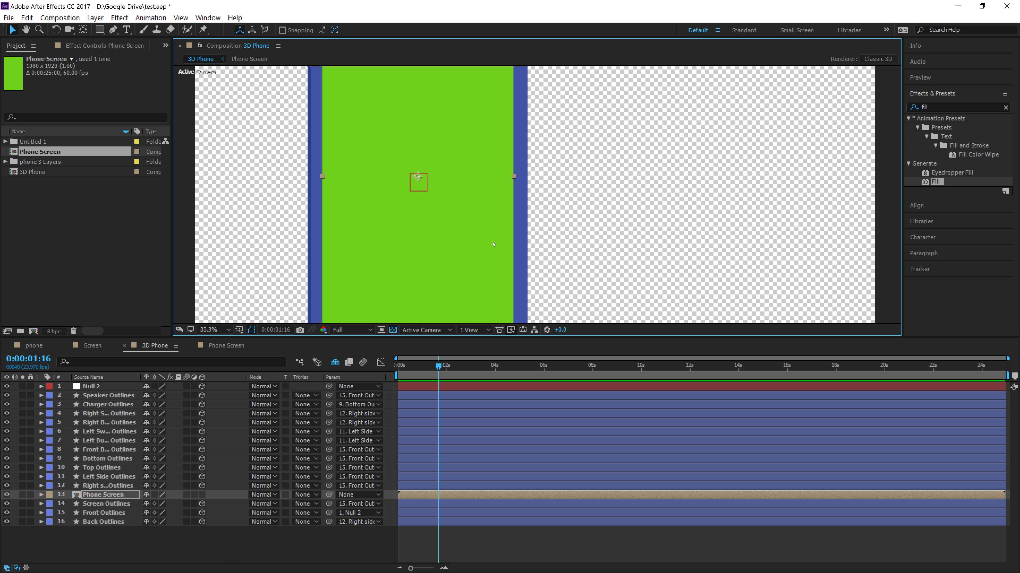
pyautogui.press(',')
pyautogui.press('h')
pyautogui.moveTo(551, 153); pyautogui.dragTo(558, 178)
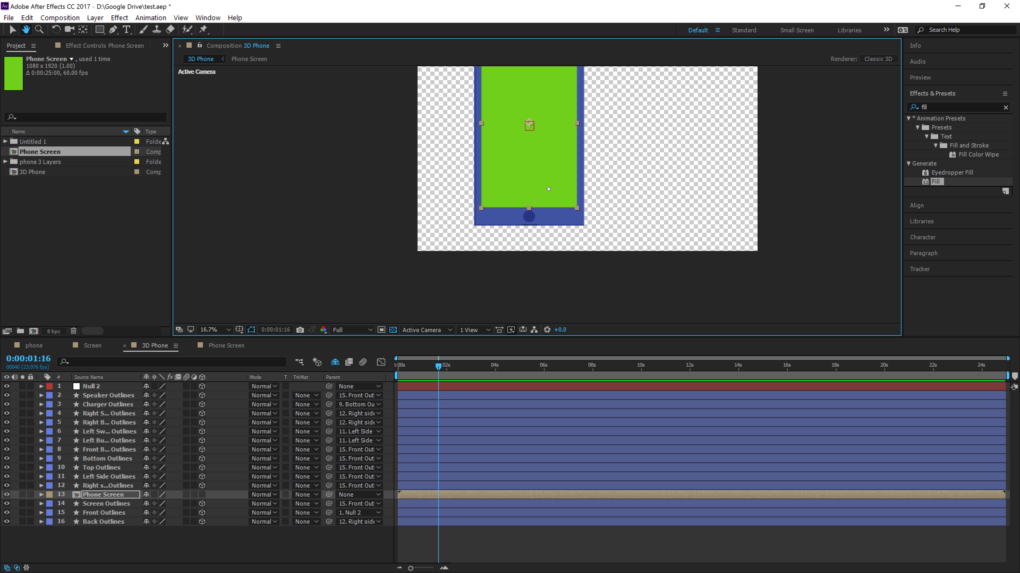
pyautogui.press('v')
pyautogui.scroll(5, 549, 191)
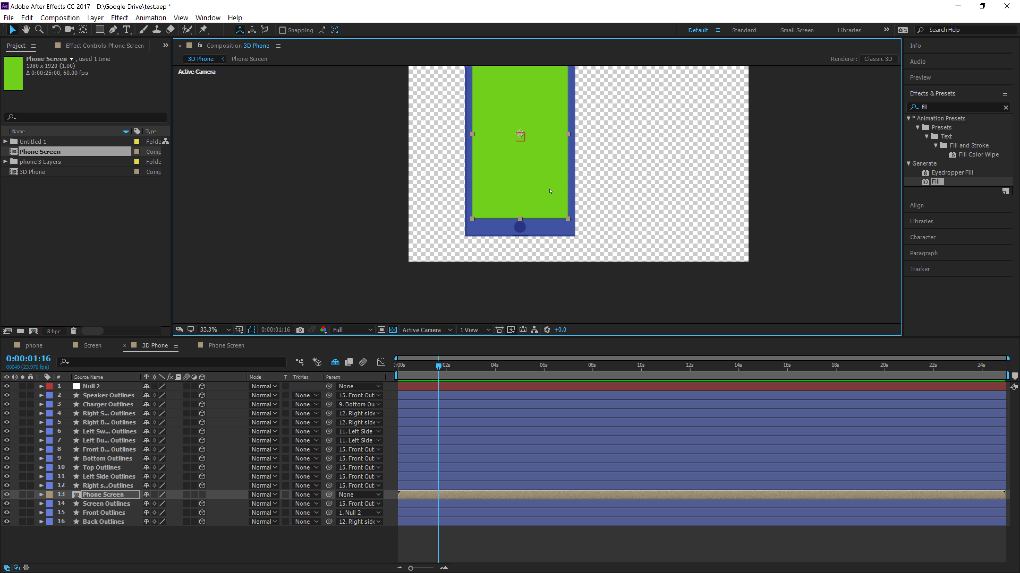
pyautogui.moveTo(564, 196); pyautogui.dragTo(550, 171)
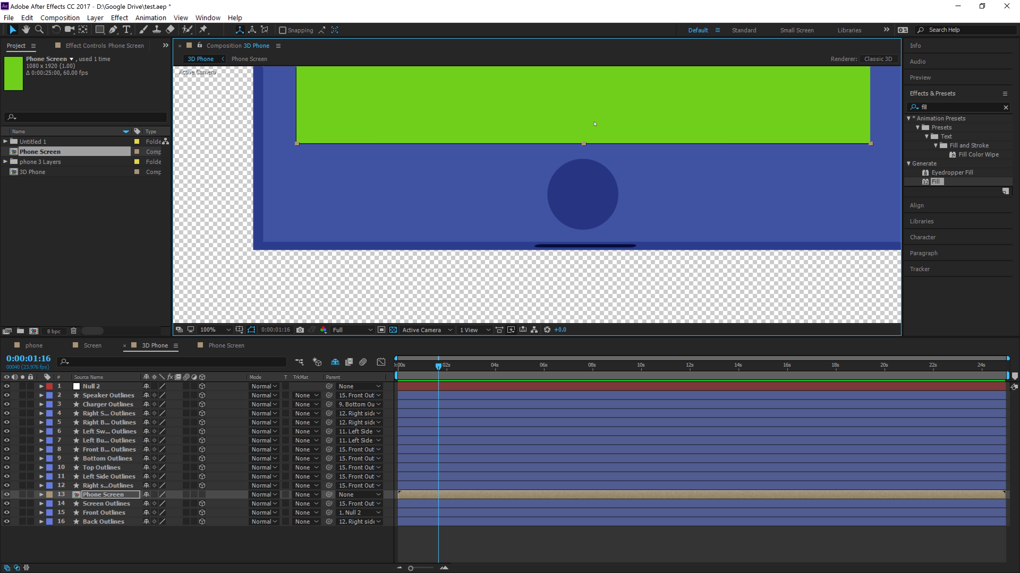
pyautogui.moveTo(610, 129); pyautogui.dragTo(612, 305)
pyautogui.scroll(-4, 612, 304)
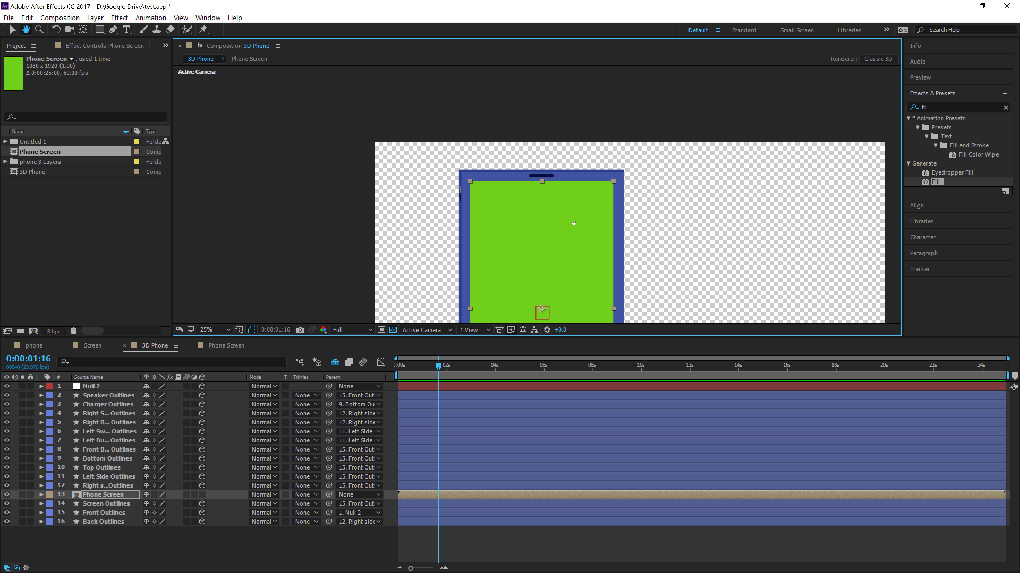
pyautogui.moveTo(573, 244); pyautogui.dragTo(555, 124)
pyautogui.press('v')
# - Make the Phone Screen layer 3D and parent it to Front Outlines
pyautogui.click(202, 495)
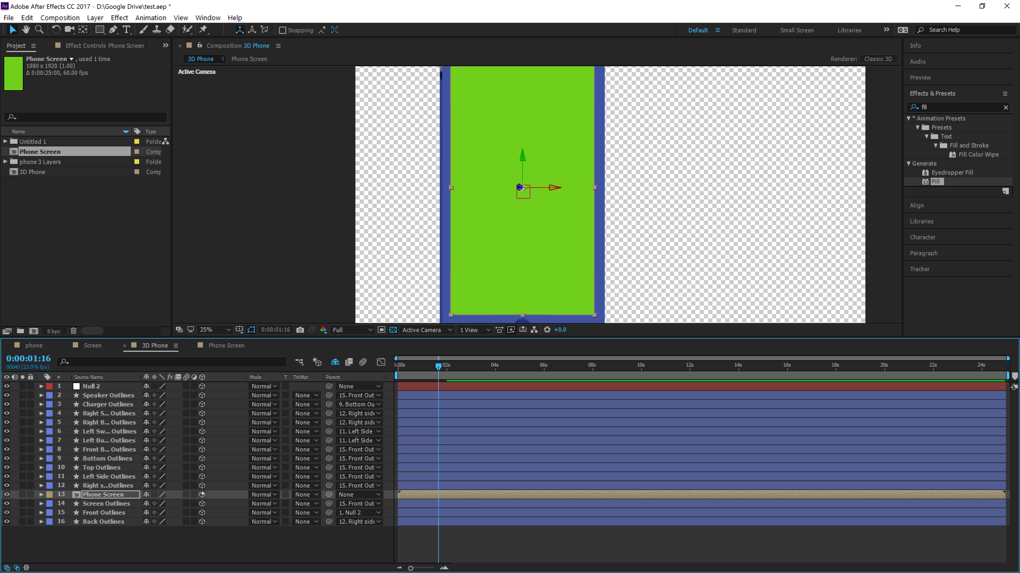
pyautogui.moveTo(327, 494); pyautogui.dragTo(101, 513)
pyautogui.hotkey('ctrl', 'Down')
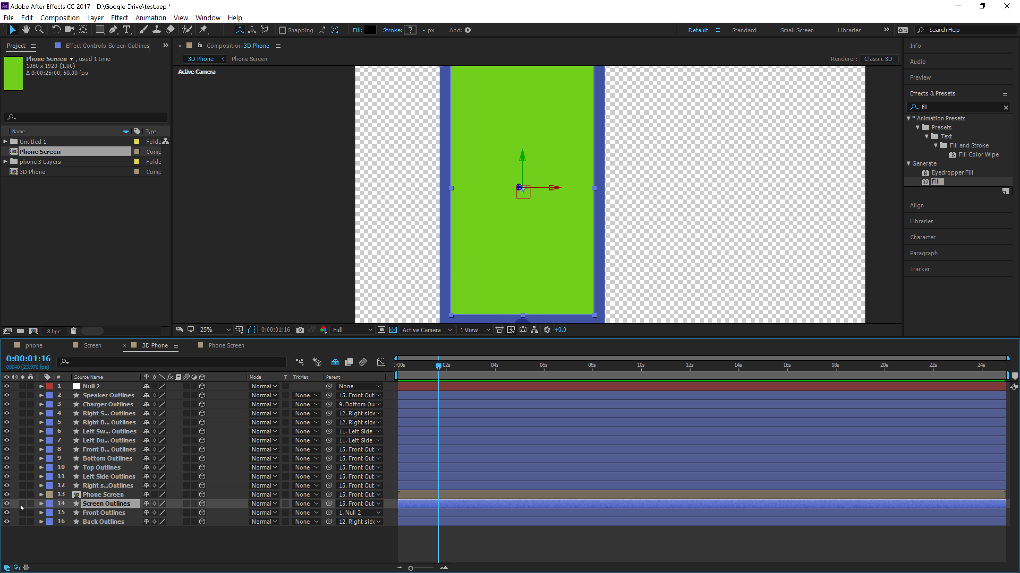
# - Hide the Screen Outlines layer and deselect all layers
pyautogui.click(7, 504)
pyautogui.click(48, 538)
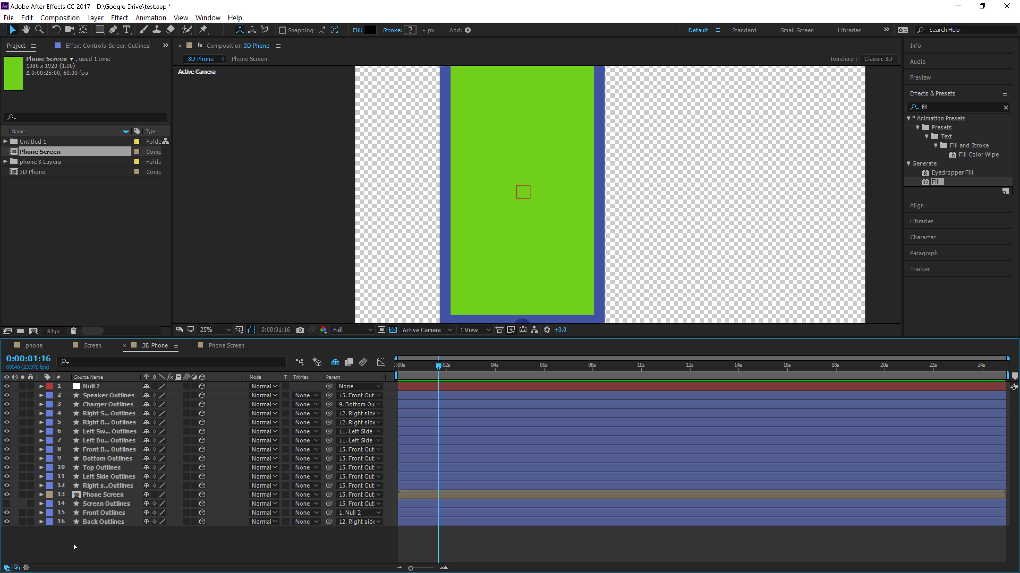
pyautogui.scroll(1, 634, 182)
pyautogui.scroll(-2, 477, 231)
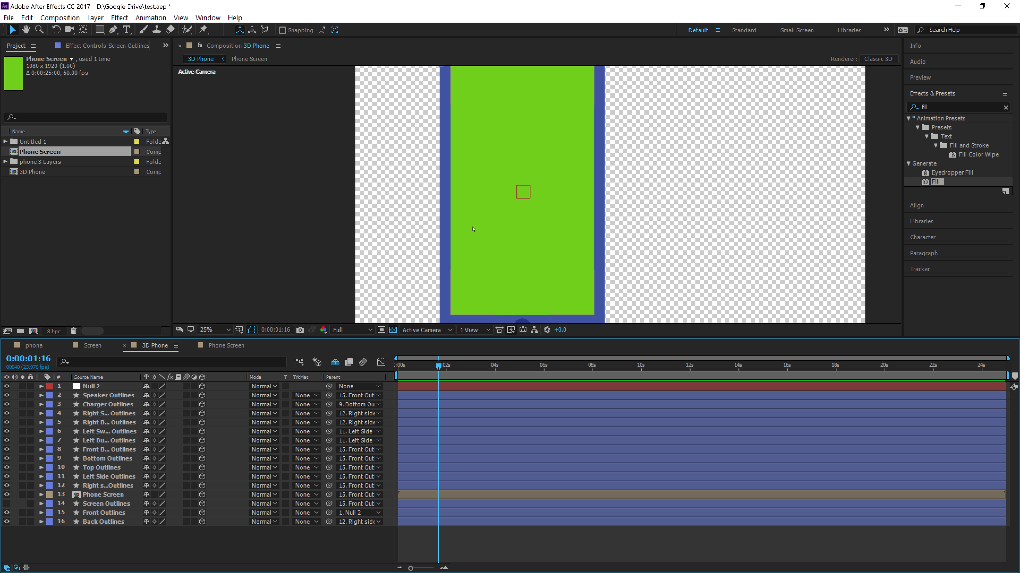
pyautogui.press('.')
# - Open the Phone Screen composition and import the image 2014-09-26 23.44.50.jpg as a layer above the green solid
pyautogui.click(109, 496)
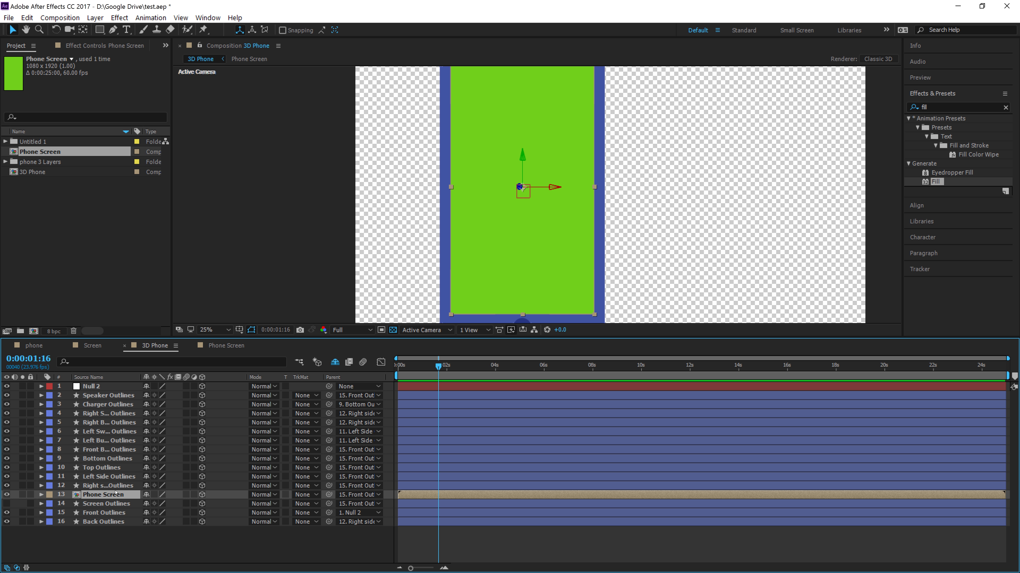
pyautogui.doubleClick(97, 495)
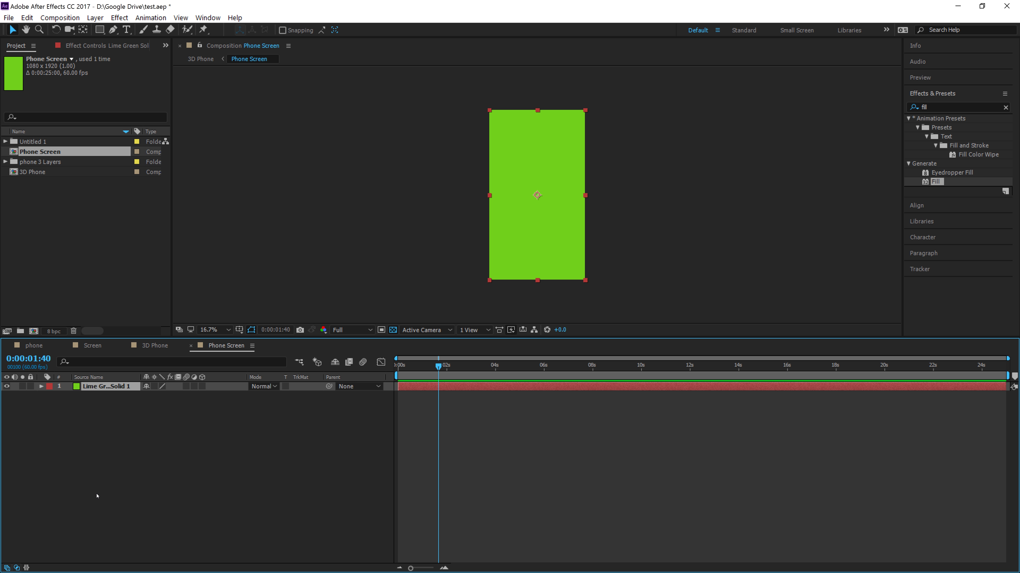
pyautogui.click(400, 242)
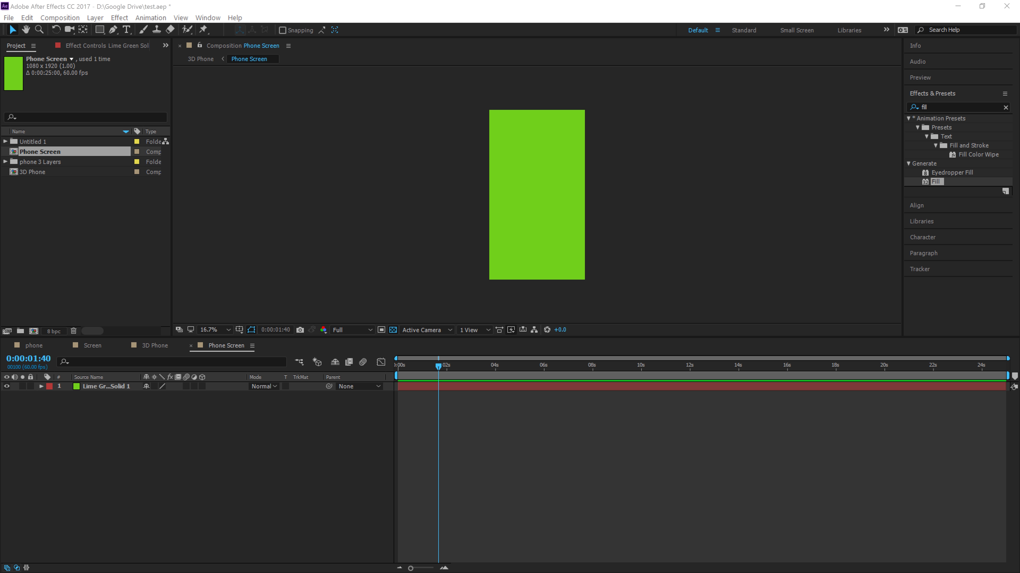
pyautogui.moveTo(250, 368); pyautogui.dragTo(294, 484)
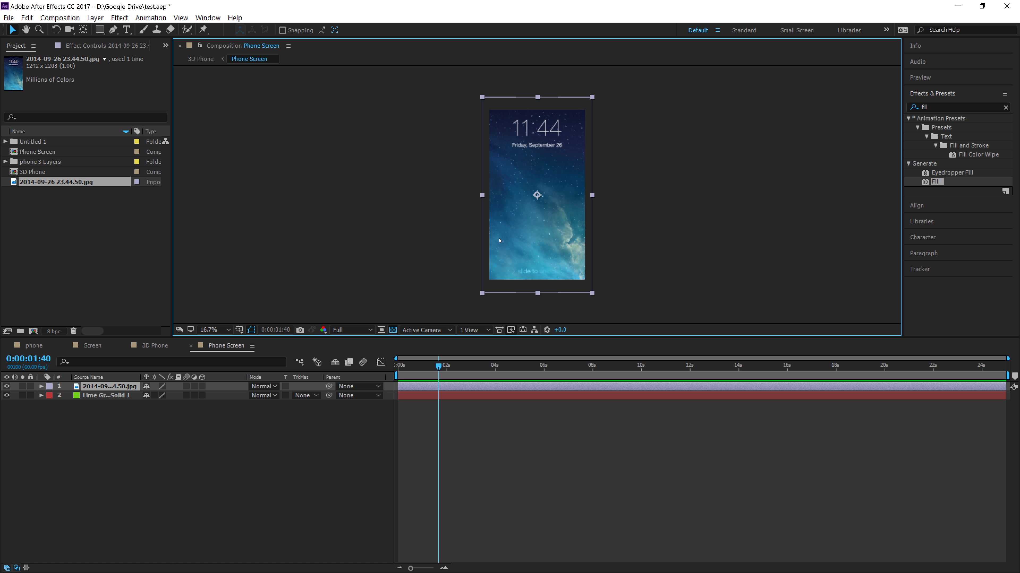
# - Scale the lock-screen image down so its edges match the Phone Screen composition frame
pyautogui.moveTo(593, 293); pyautogui.dragTo(585, 281)
pyautogui.click(653, 278)
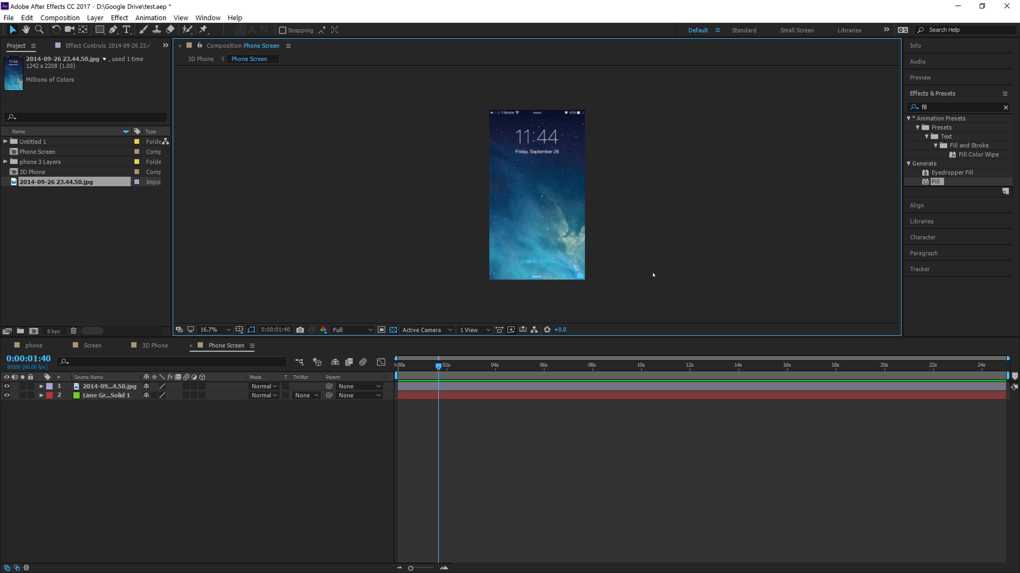
pyautogui.click(558, 202)
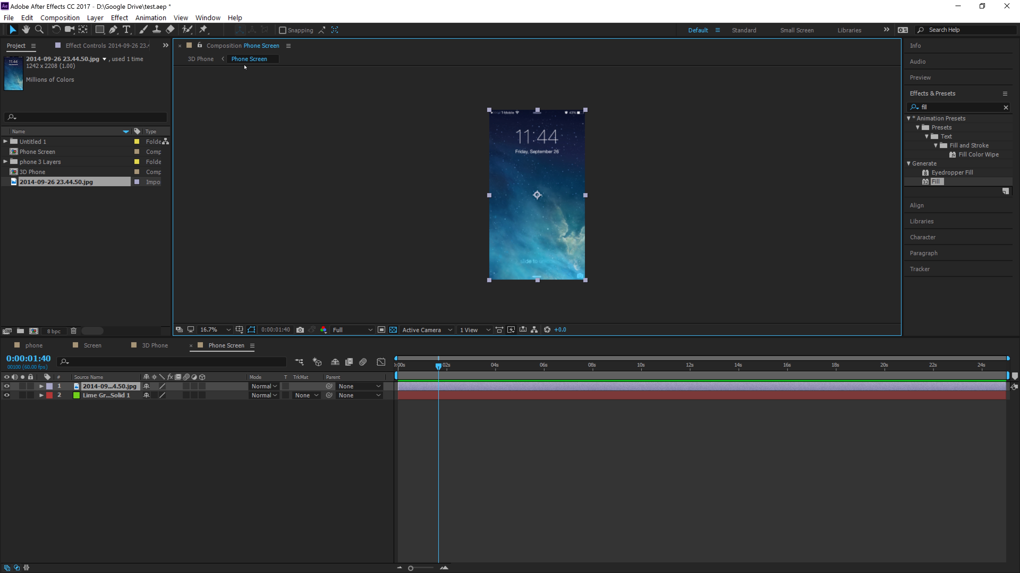
# - Return to the 3D Phone composition and try rotating the whole phone with Null 2
pyautogui.click(196, 58)
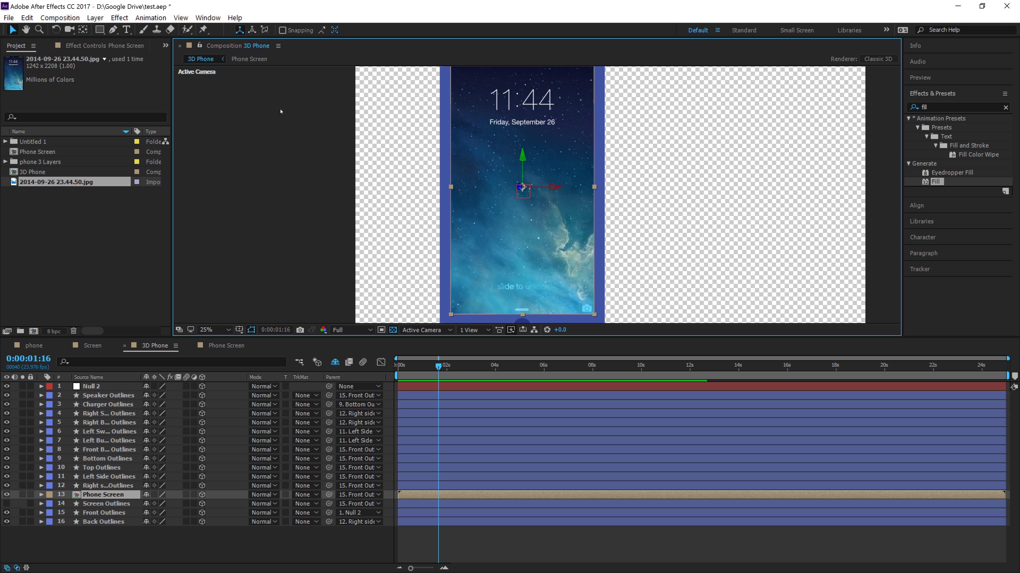
pyautogui.click(767, 215)
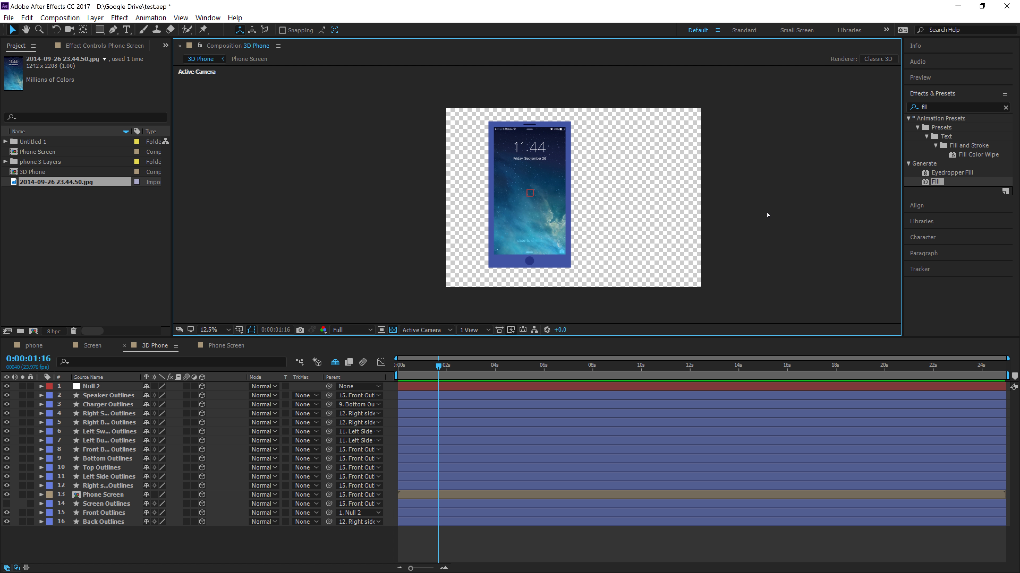
pyautogui.click(98, 390)
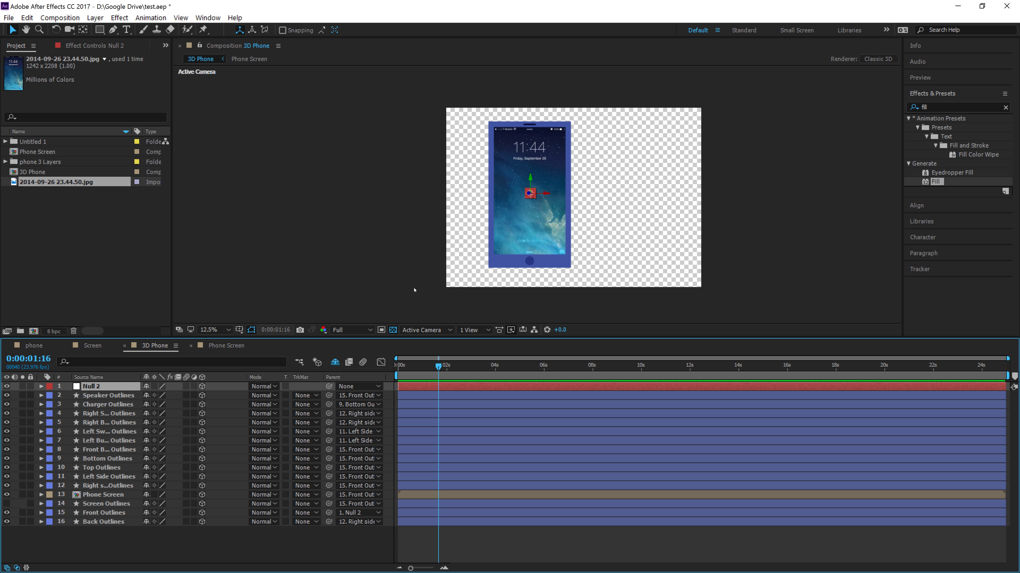
pyautogui.scroll(4, 535, 201)
pyautogui.press('w')
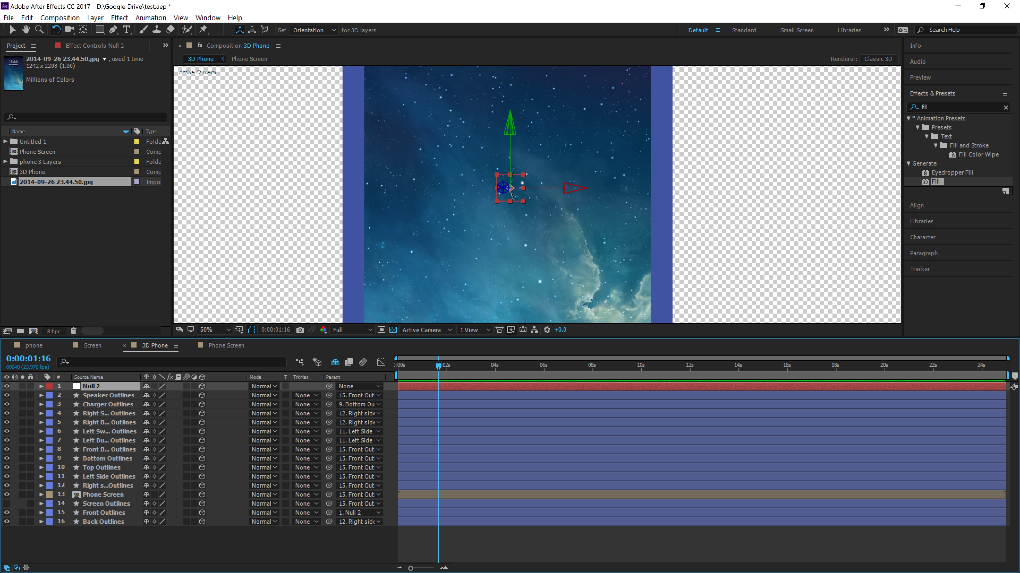
pyautogui.moveTo(514, 195)
pyautogui.mouseDown()
pyautogui.moveTo(527, 206)
pyautogui.moveTo(508, 189)
pyautogui.moveTo(532, 195)
pyautogui.moveTo(517, 206)
pyautogui.mouseUp()
pyautogui.press('v')
pyautogui.scroll(-4, 517, 205)
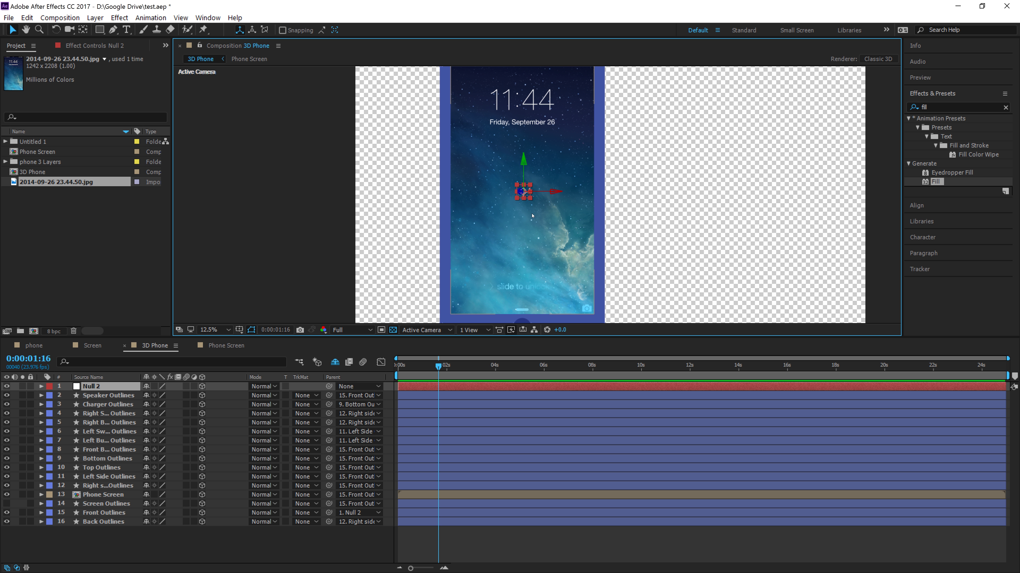
pyautogui.press('.')
# - Create a new 1920 x 1080 composition named Final Comp
pyautogui.click(66, 217)
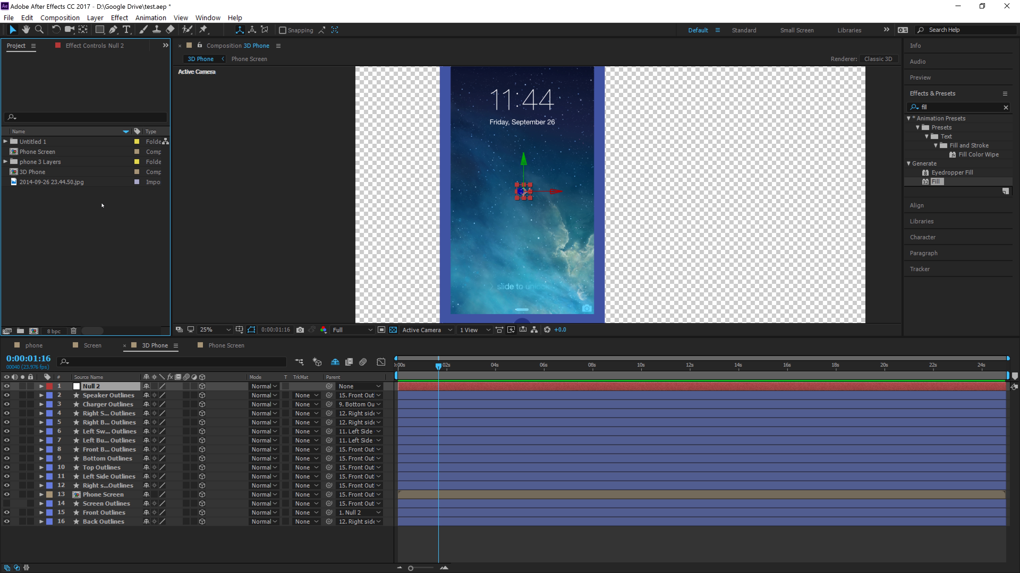
pyautogui.rightClick(20, 224)
pyautogui.click(61, 227)
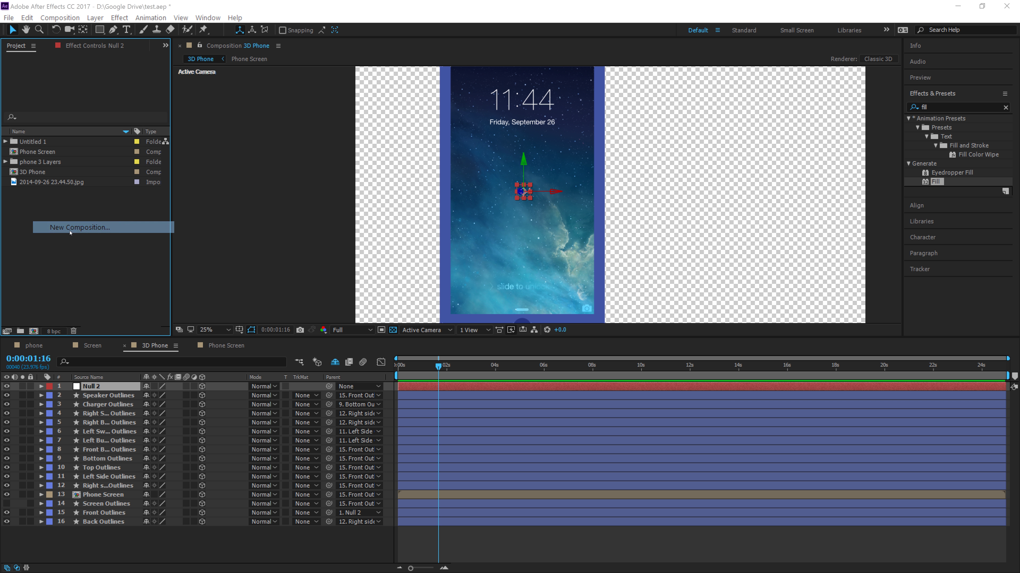
pyautogui.click(499, 214)
pyautogui.write('1920')
pyautogui.press('Return')
pyautogui.write('1080')
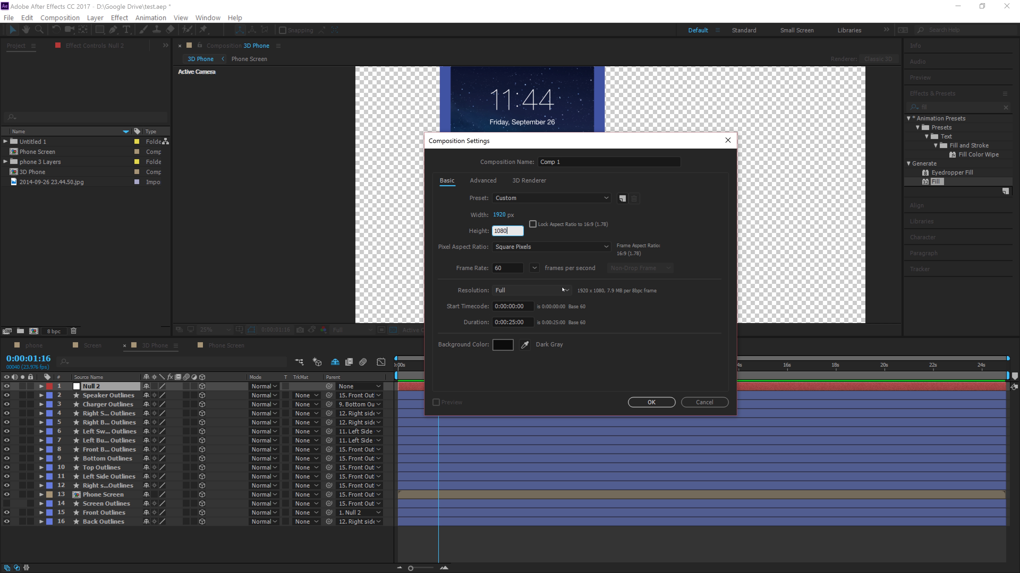
pyautogui.click(566, 165)
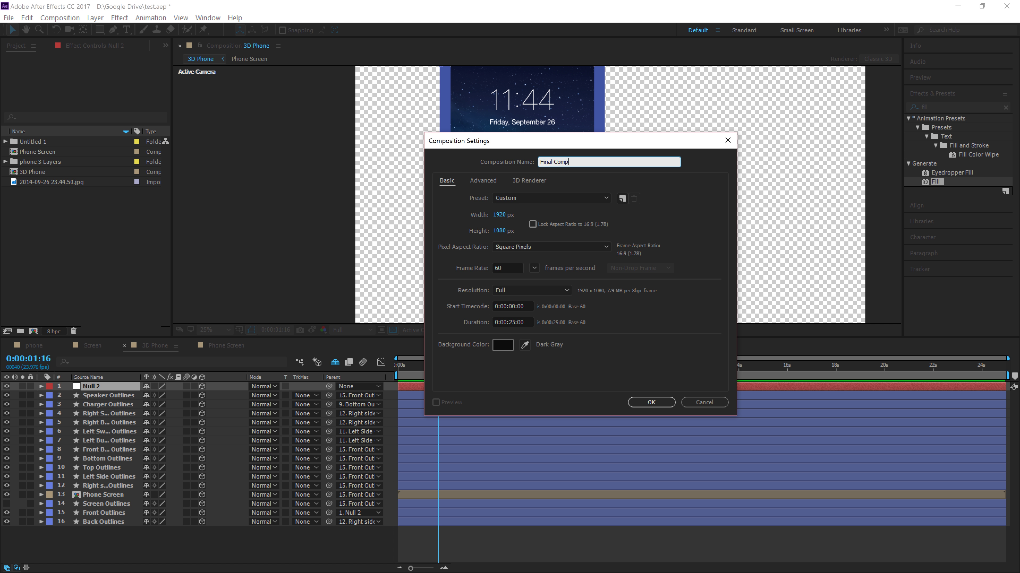
pyautogui.press('Return')
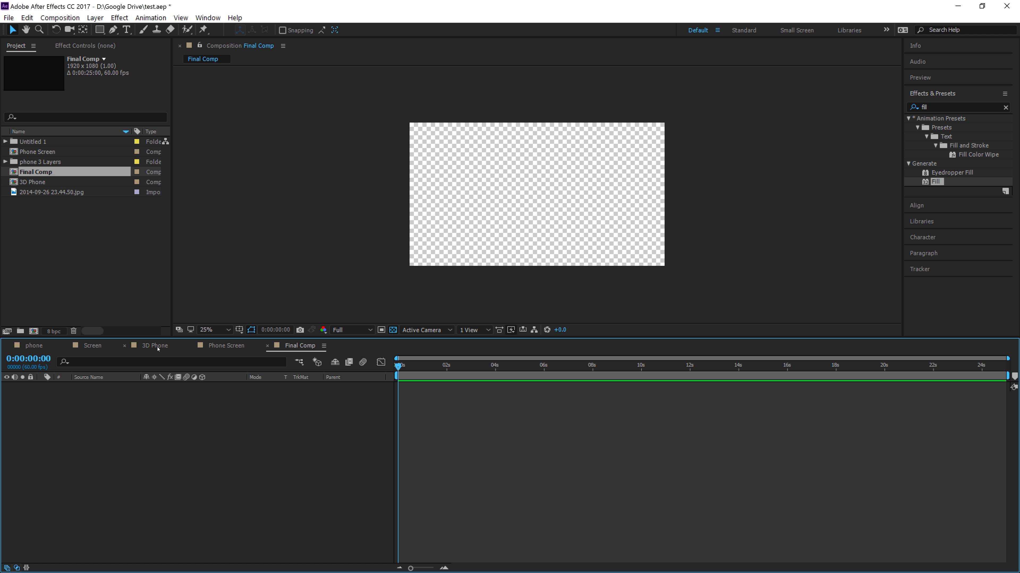
# - Copy all layers of the 3D Phone composition into Final Comp, then deselect them
pyautogui.doubleClick(19, 182)
pyautogui.moveTo(73, 545); pyautogui.dragTo(156, 347)
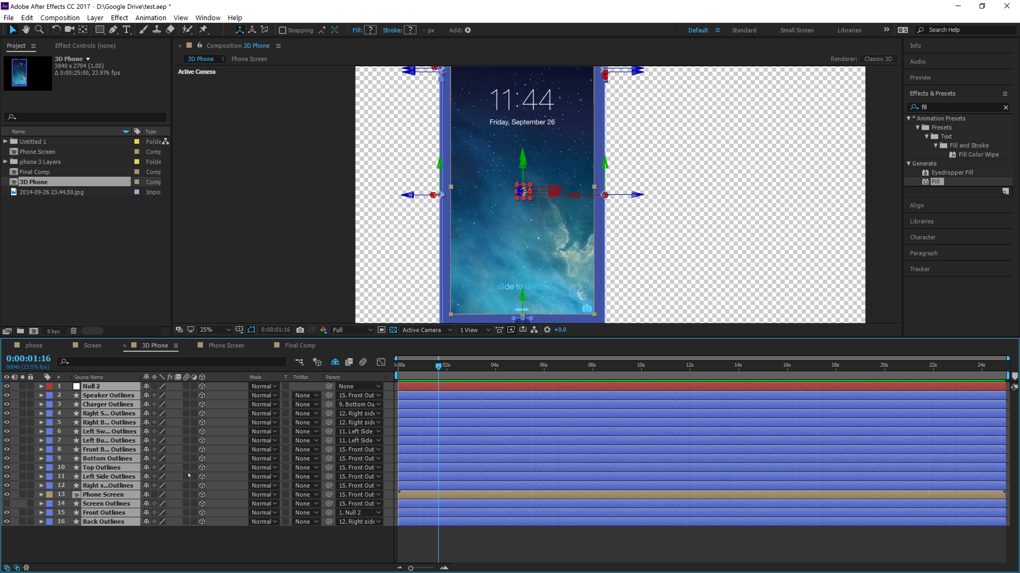
pyautogui.click(297, 347)
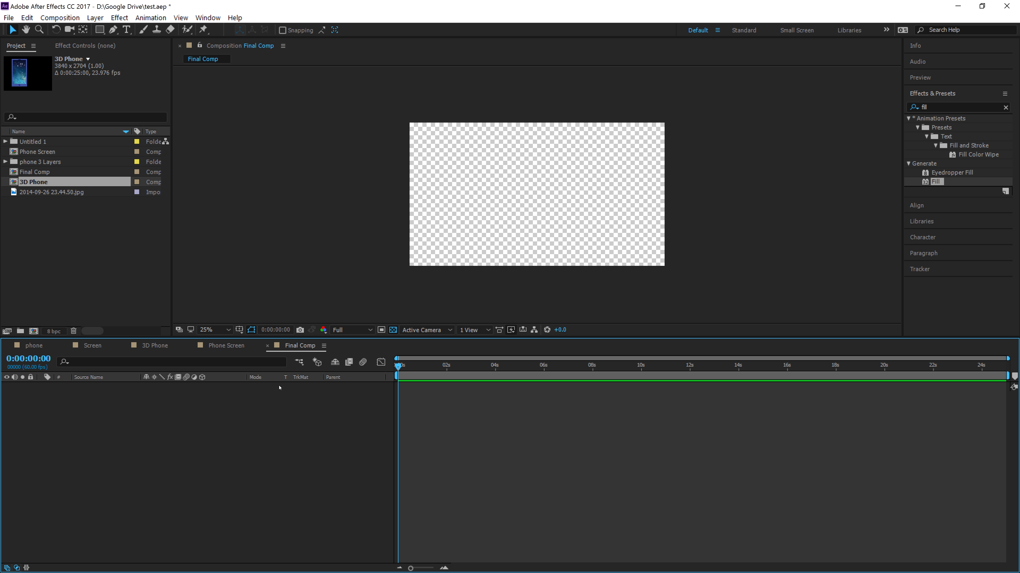
pyautogui.hotkey('ctrl', 'v')
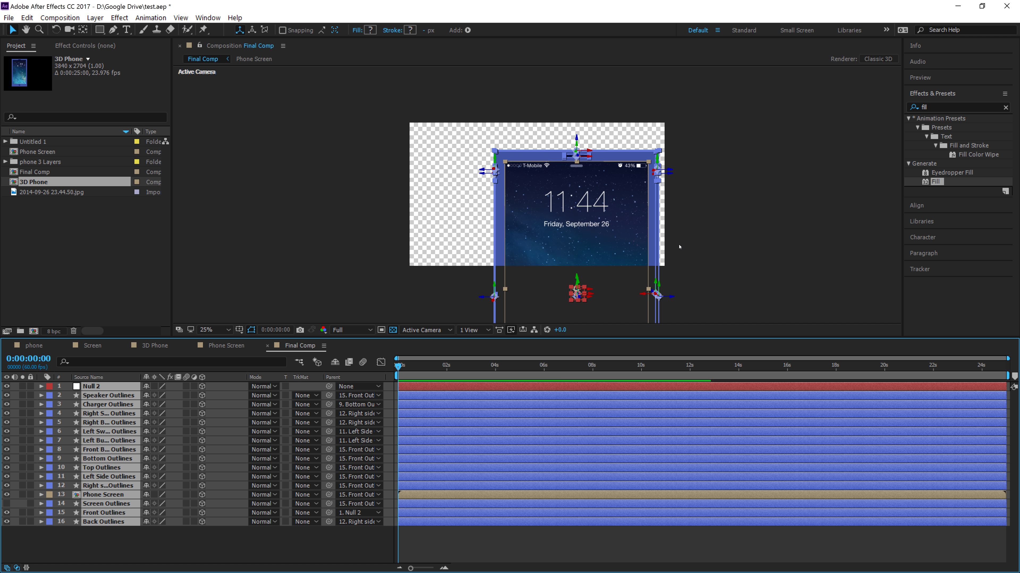
pyautogui.click(680, 247)
# - Move Null 2 up, left and back in depth so the whole phone sits near the centre of the Final Comp frame
pyautogui.press('.')
pyautogui.click(103, 388)
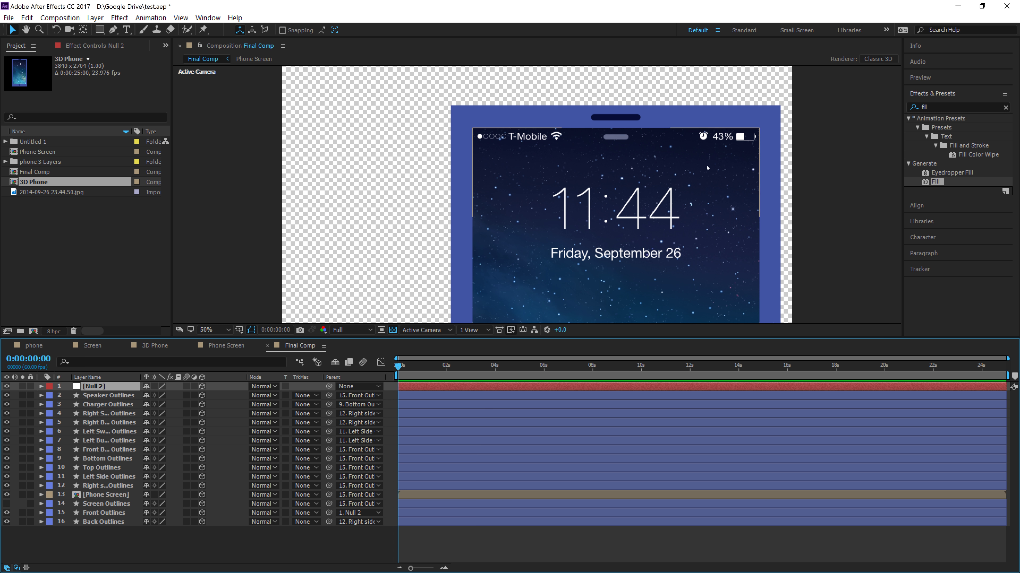
pyautogui.press(',')
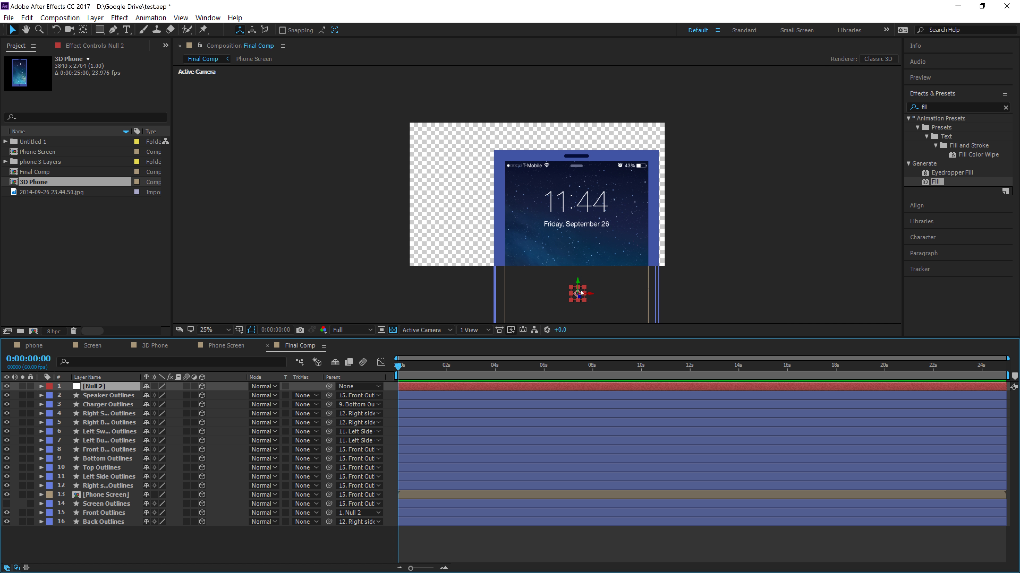
pyautogui.moveTo(578, 283); pyautogui.dragTo(560, 204)
pyautogui.press('.')
pyautogui.press(',')
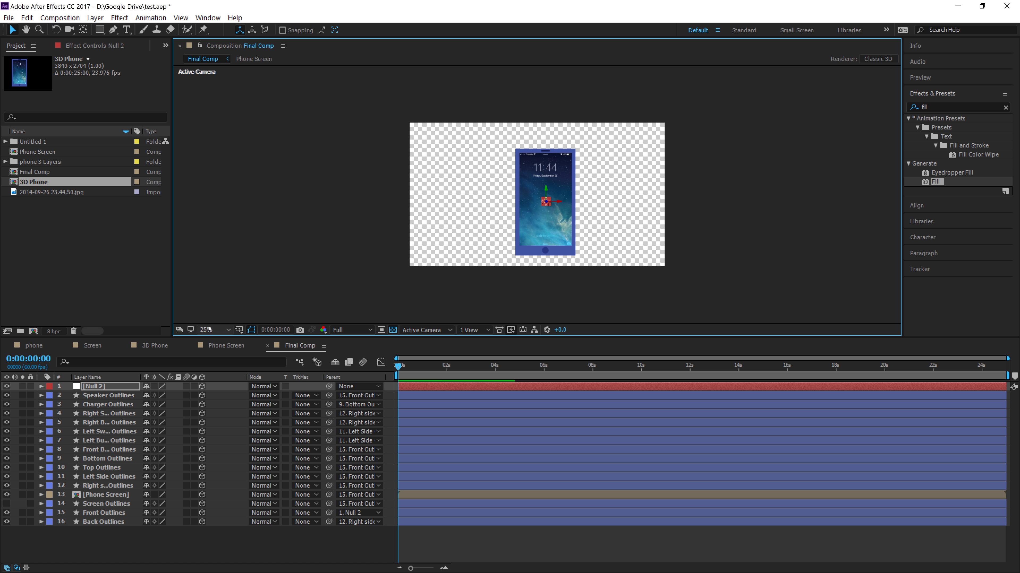
pyautogui.click(216, 330)
pyautogui.click(222, 341)
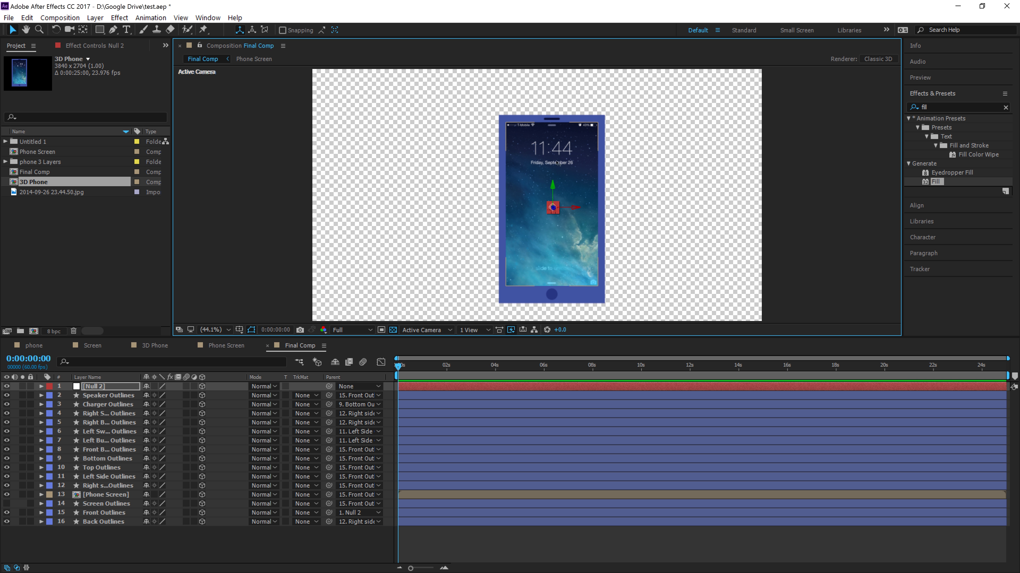
pyautogui.moveTo(556, 165); pyautogui.dragTo(556, 154)
pyautogui.moveTo(576, 197); pyautogui.dragTo(557, 197)
# - Keyframe Null 2's Position, Scale and Orientation with X position 880.1, and shift the three keyframes to about 6.4 seconds
pyautogui.click(74, 388)
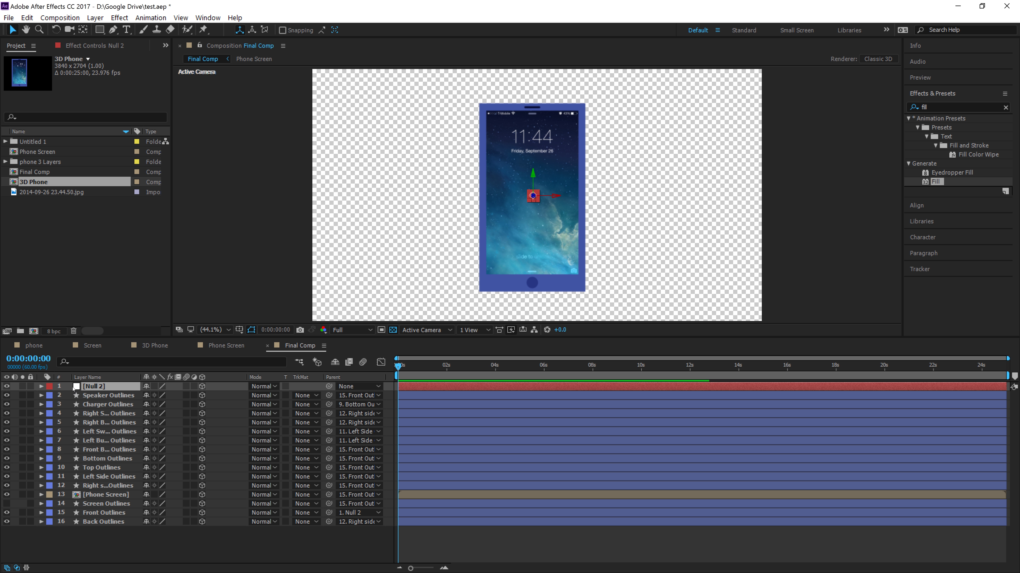
pyautogui.click(42, 386)
pyautogui.click(50, 396)
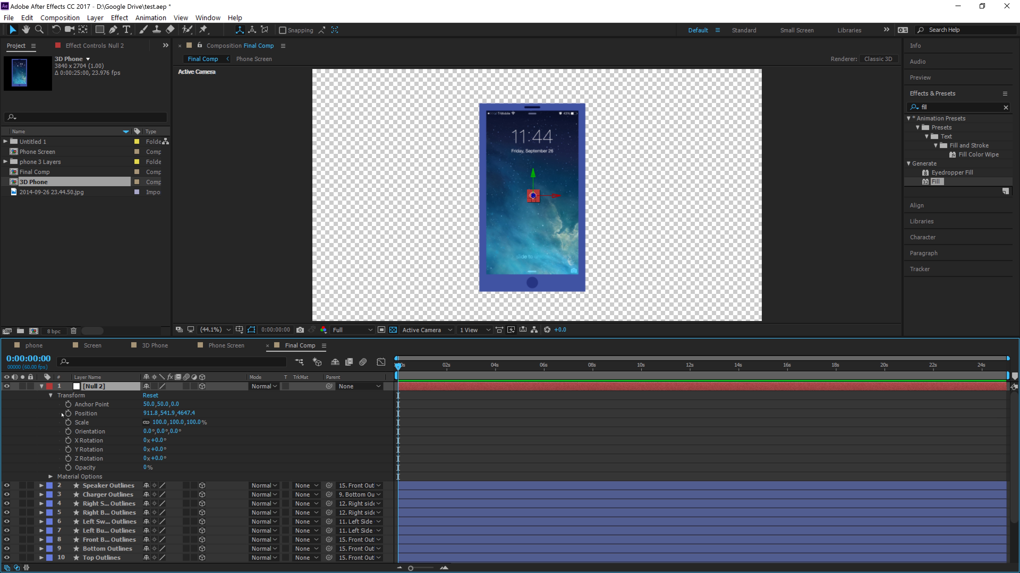
pyautogui.click(69, 432)
pyautogui.click(69, 423)
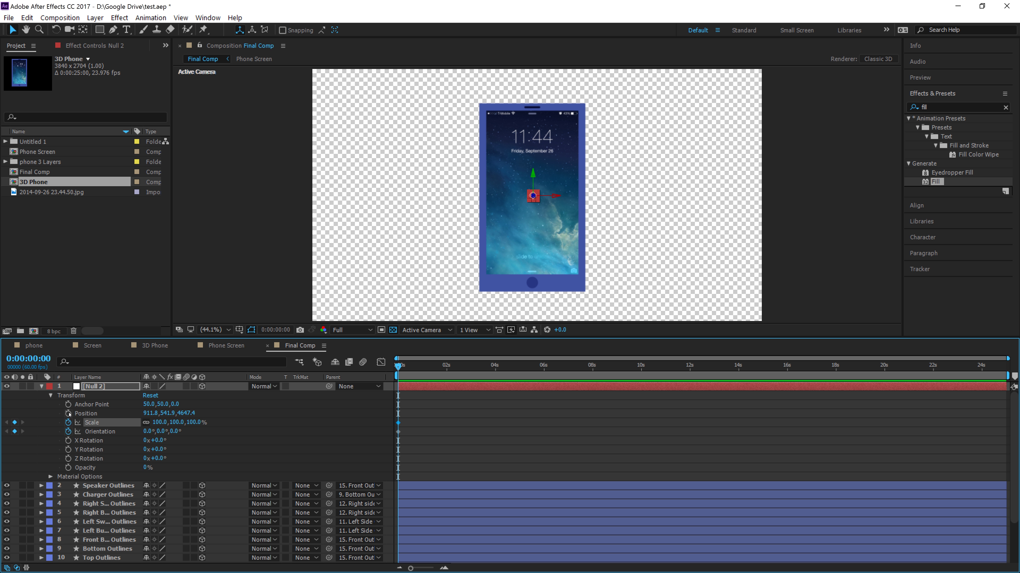
pyautogui.click(68, 413)
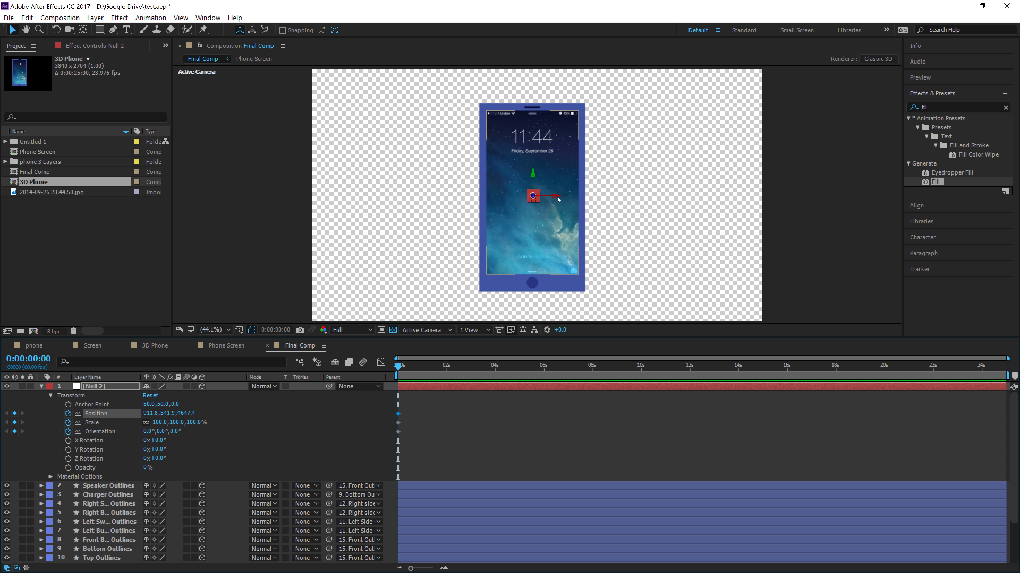
pyautogui.moveTo(559, 199); pyautogui.dragTo(553, 239)
pyautogui.moveTo(431, 412); pyautogui.dragTo(553, 432)
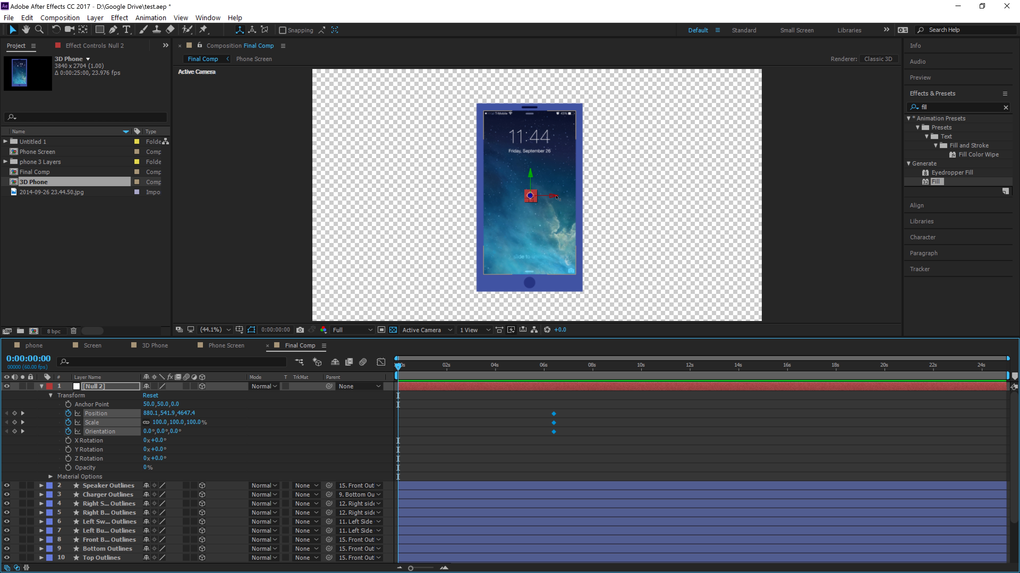
# - At 0 seconds, move Null 2 off the frame's left side to X -2505.1 and set its orientation to 1, 131, 347 degrees
pyautogui.moveTo(556, 197); pyautogui.dragTo(262, 196)
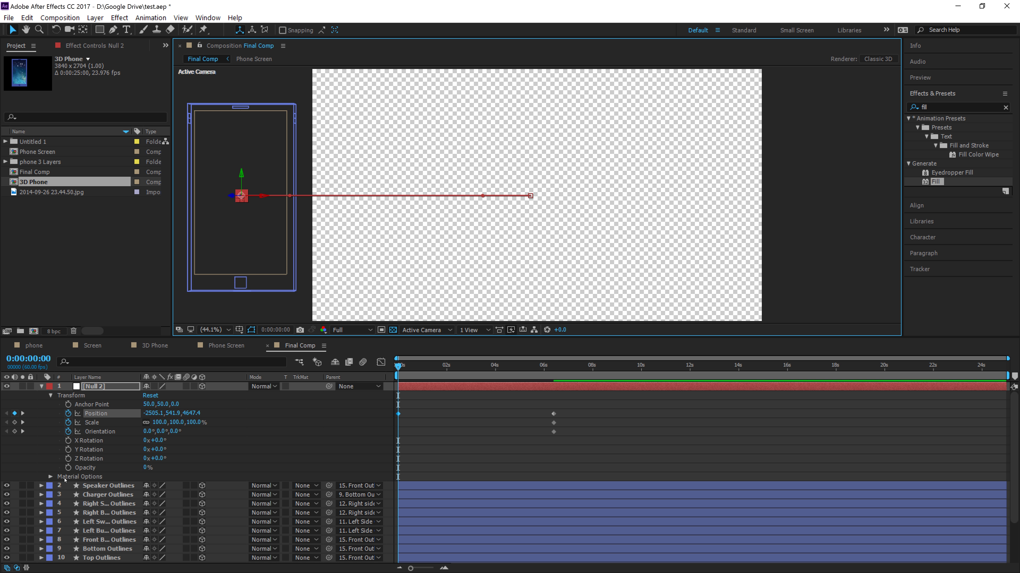
pyautogui.moveTo(177, 432); pyautogui.dragTo(208, 438)
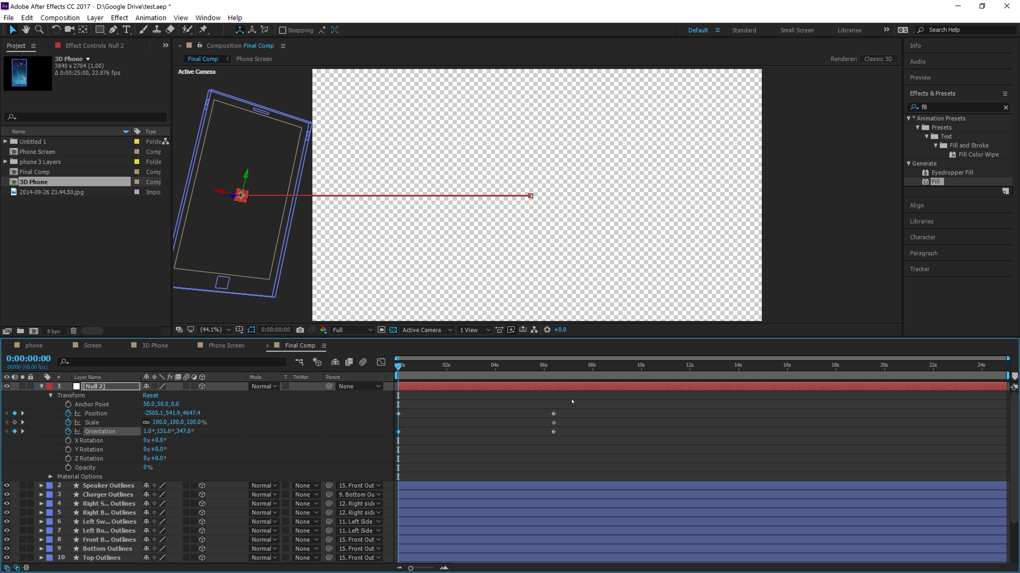
# - Apply Easy Ease to all of Null 2's keyframes and preview the phone's entrance
pyautogui.moveTo(598, 406); pyautogui.dragTo(387, 473)
pyautogui.rightClick(398, 432)
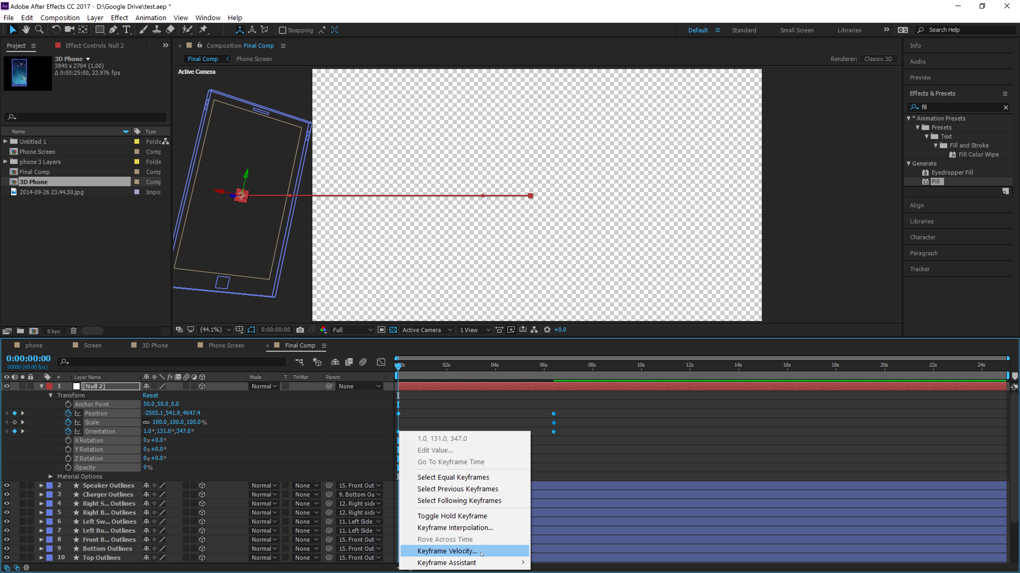
pyautogui.moveTo(481, 563)
pyautogui.click(561, 493)
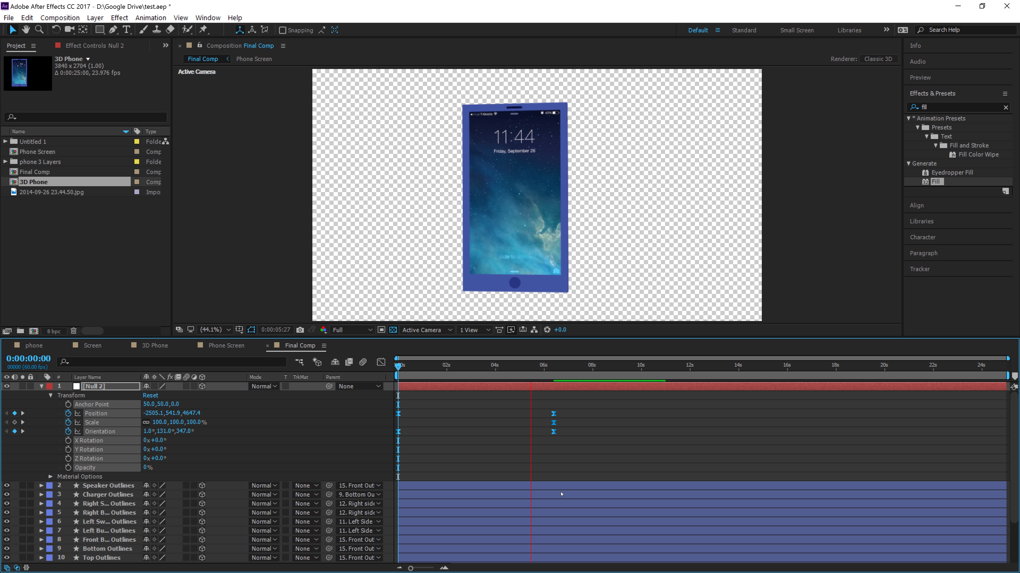
pyautogui.press('space')
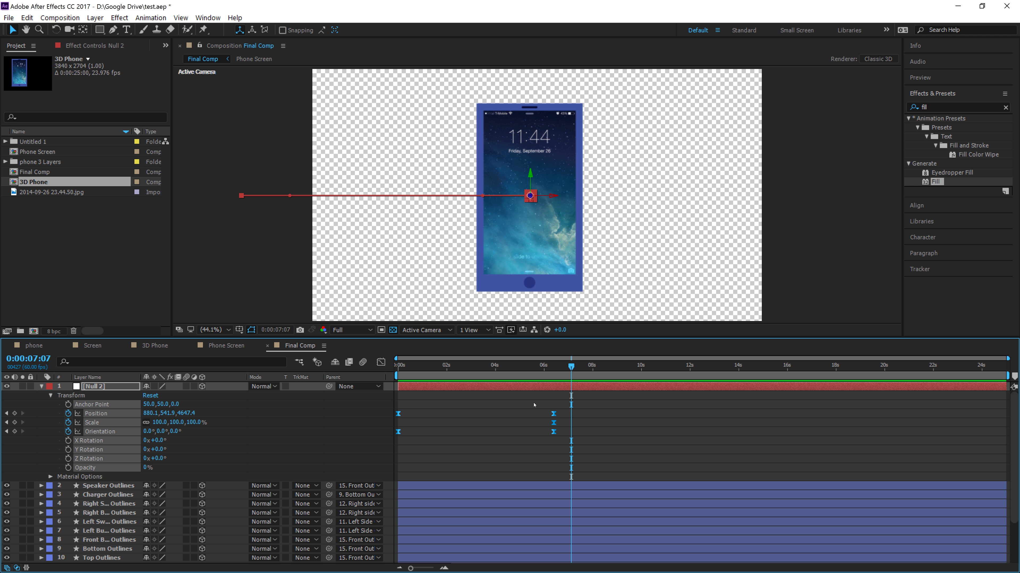
# - Shift Null 2's end keyframes to about 3.5 seconds and convert both the end and start keyframes to linear
pyautogui.moveTo(568, 466); pyautogui.dragTo(483, 422)
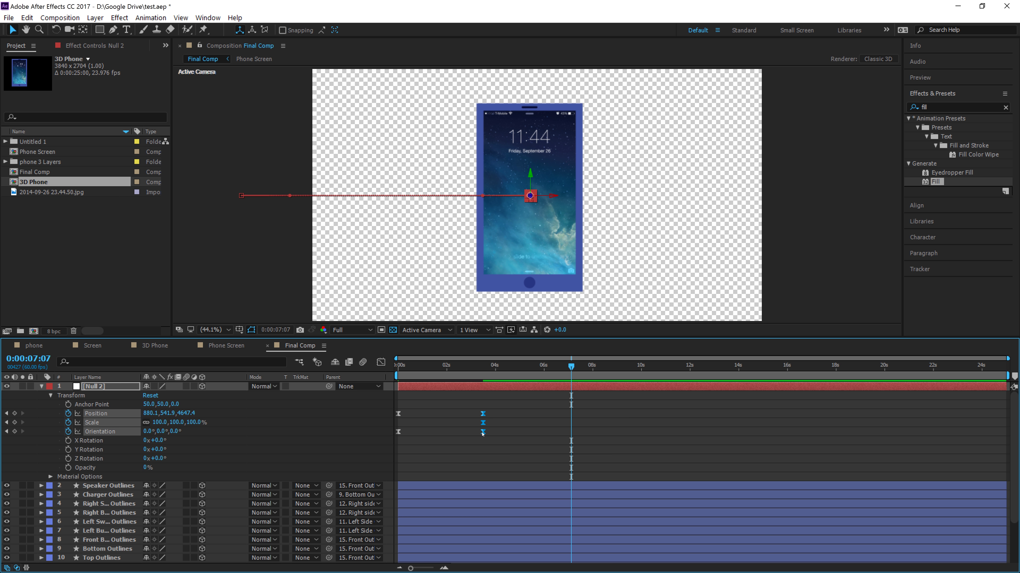
pyautogui.keyDown('ctrl'); pyautogui.click(483, 432); pyautogui.keyUp('ctrl')
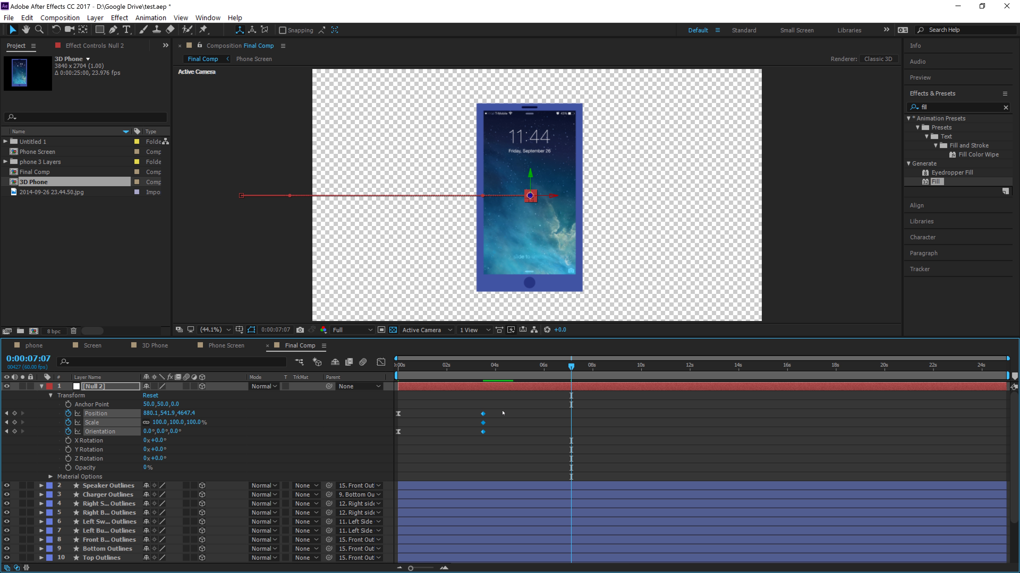
pyautogui.moveTo(414, 411); pyautogui.dragTo(392, 435)
pyautogui.keyDown('ctrl'); pyautogui.click(398, 432); pyautogui.keyUp('ctrl')
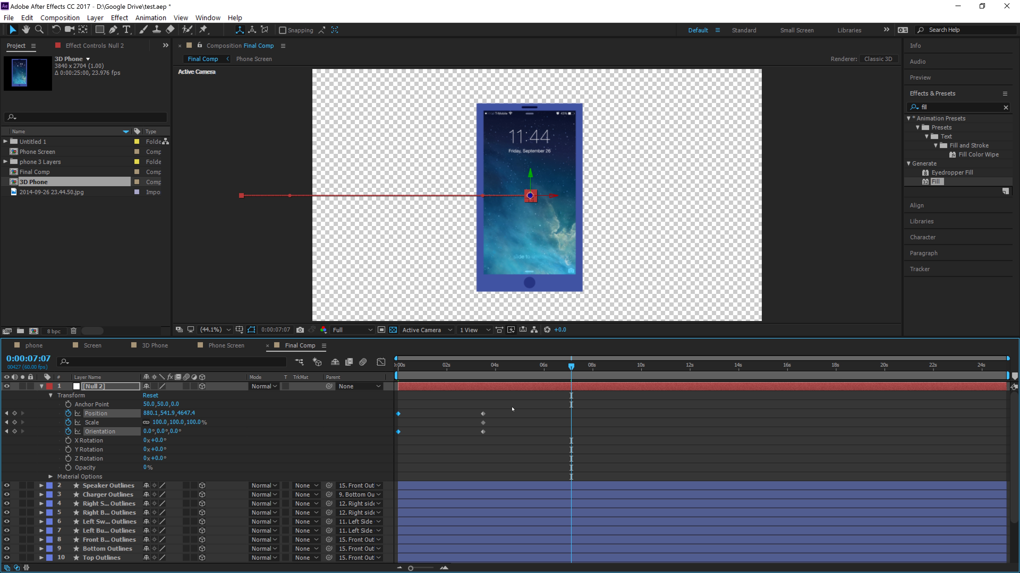
# - Reapply Easy Ease to all of Null 2's keyframes and preview the shortened animation from the start
pyautogui.moveTo(520, 402); pyautogui.dragTo(381, 465)
pyautogui.rightClick(483, 432)
pyautogui.moveTo(533, 563)
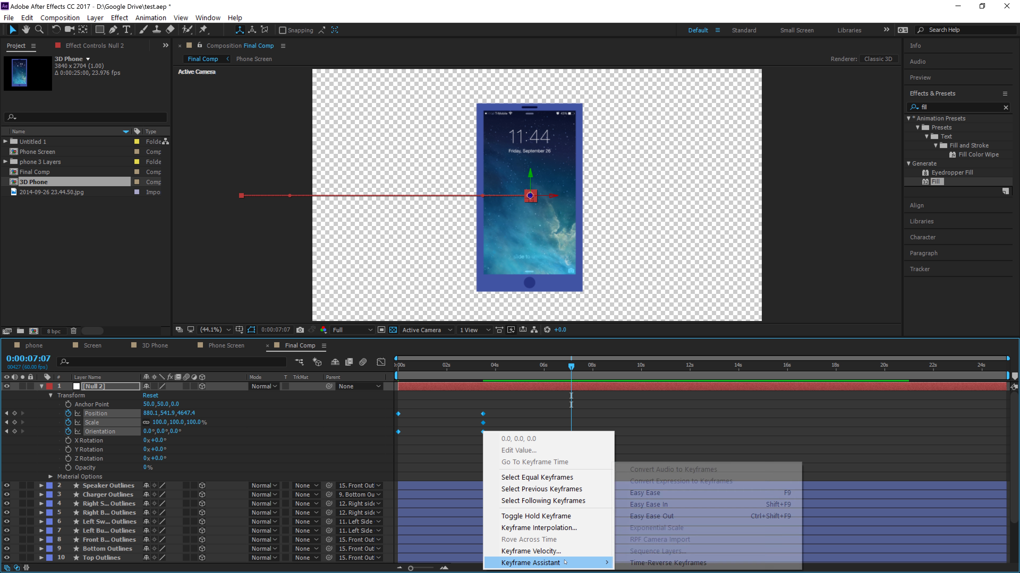
pyautogui.click(642, 492)
pyautogui.moveTo(477, 365); pyautogui.dragTo(397, 366)
pyautogui.press('space')
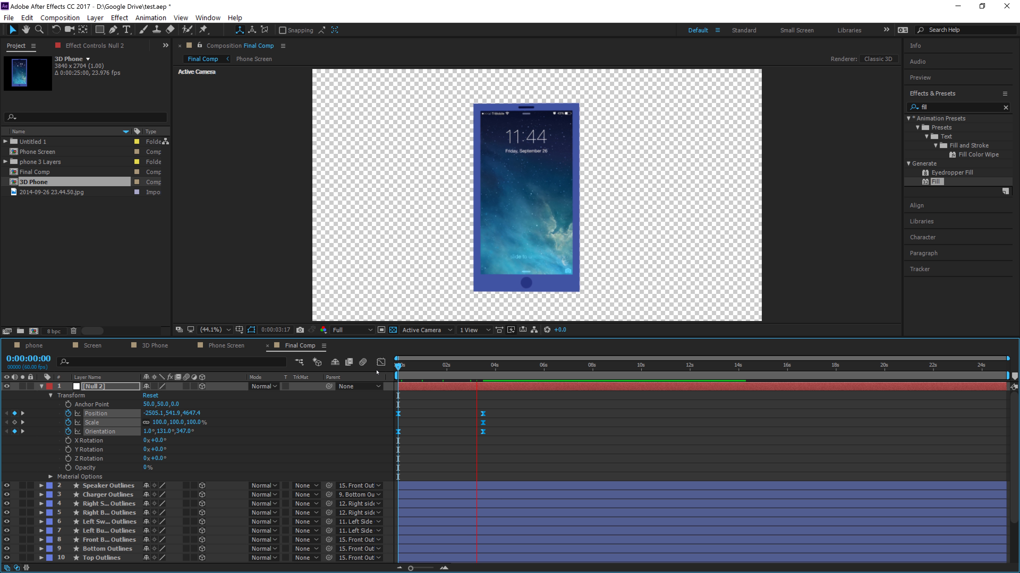
pyautogui.press('space')
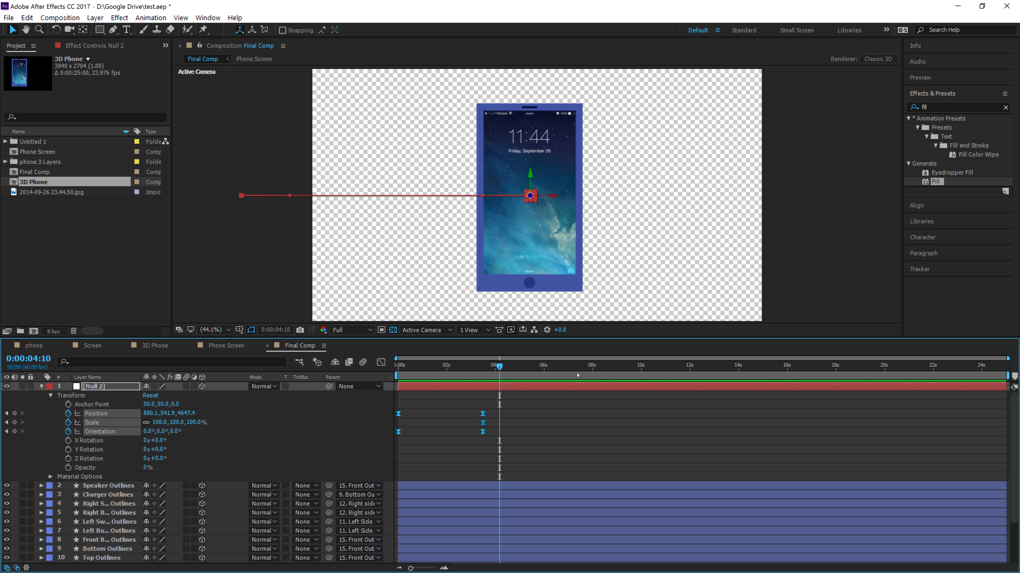
# - Duplicate the 3.5-second keyframes at 0:00:04:10, and at 0:00:07:19 move Null 2 right to X 2869.9
pyautogui.moveTo(461, 402); pyautogui.dragTo(485, 448)
pyautogui.moveTo(499, 366); pyautogui.dragTo(576, 367)
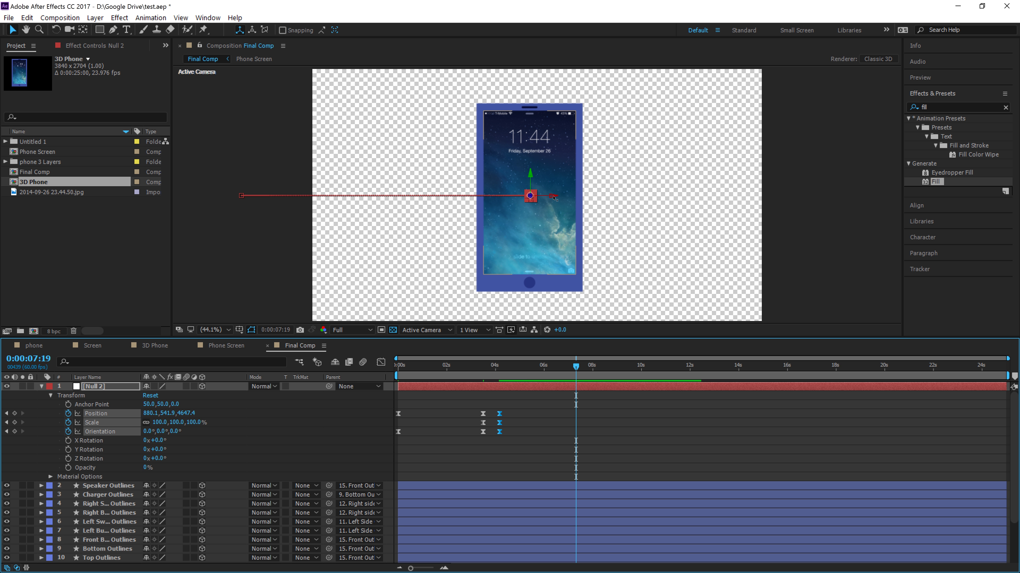
pyautogui.moveTo(554, 198); pyautogui.dragTo(724, 198)
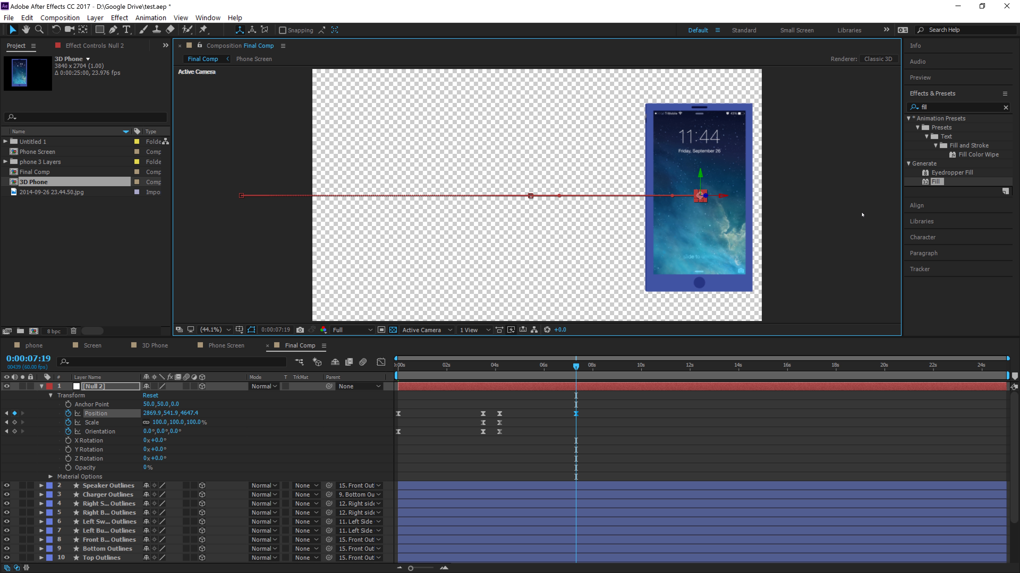
# - At 0:00:07:19, move Null 2 right past the frame to X 4617.9 and set its orientation to 355°, 189°, 8°
pyautogui.press(',')
pyautogui.press(',')
pyautogui.moveTo(643, 196); pyautogui.dragTo(727, 196)
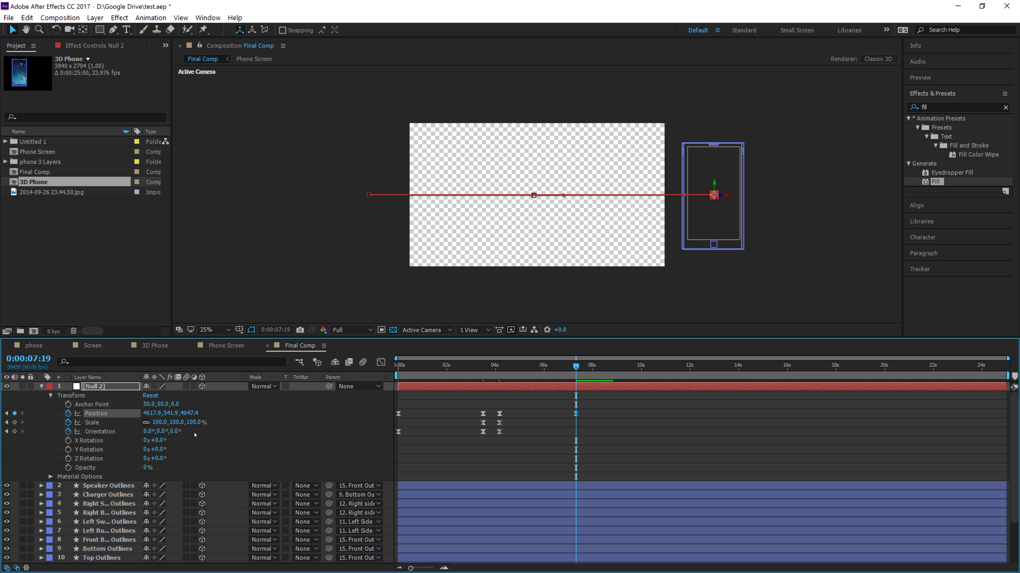
pyautogui.moveTo(160, 431)
pyautogui.mouseDown()
pyautogui.moveTo(237, 432)
pyautogui.moveTo(146, 431)
pyautogui.mouseUp()
# - Examine the curves of Null 2's keyframes in the Graph Editor and preview the animation from the start
pyautogui.moveTo(614, 397); pyautogui.dragTo(363, 459)
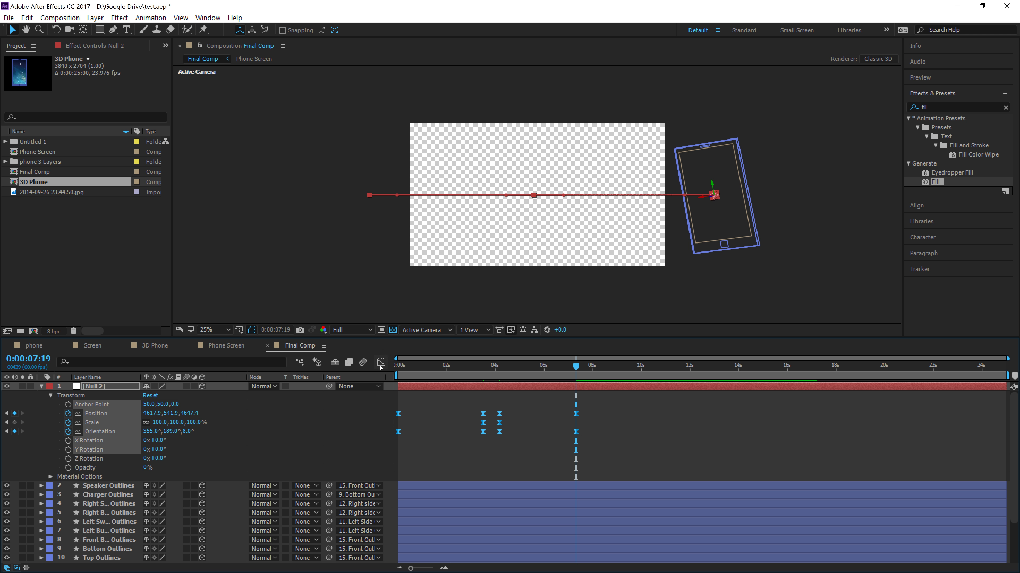
pyautogui.click(381, 363)
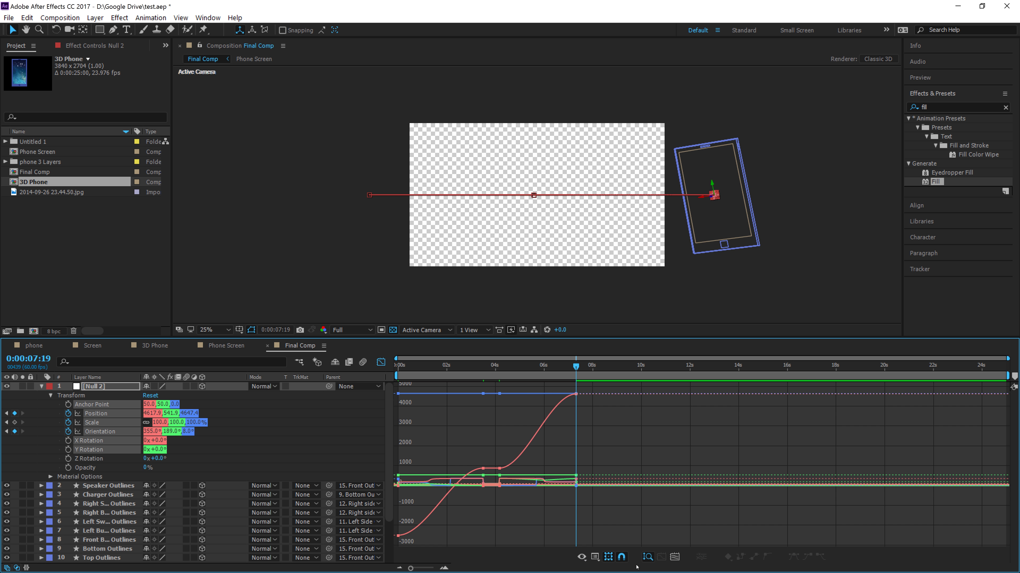
pyautogui.click(607, 553)
pyautogui.click(625, 456)
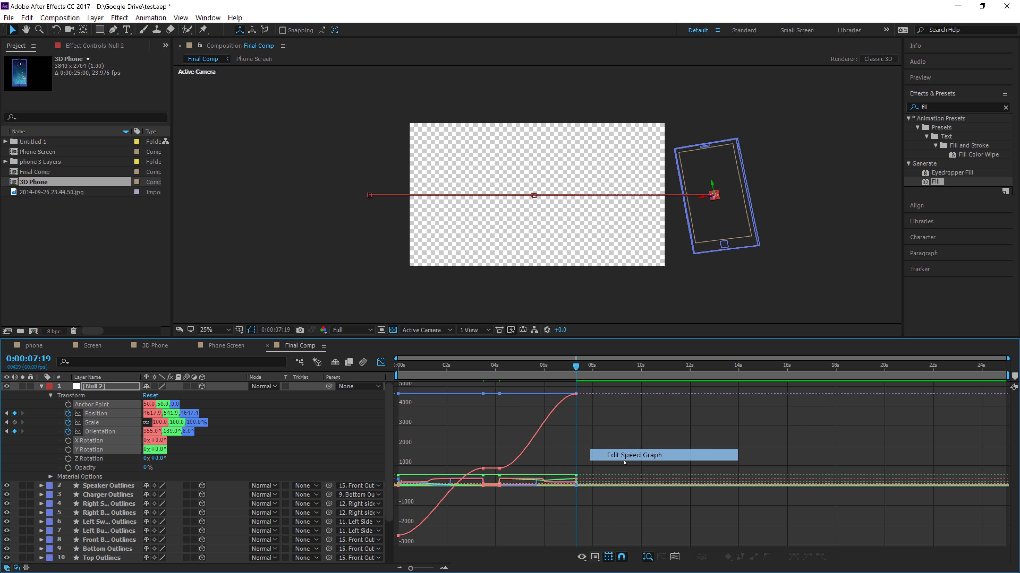
pyautogui.click(380, 363)
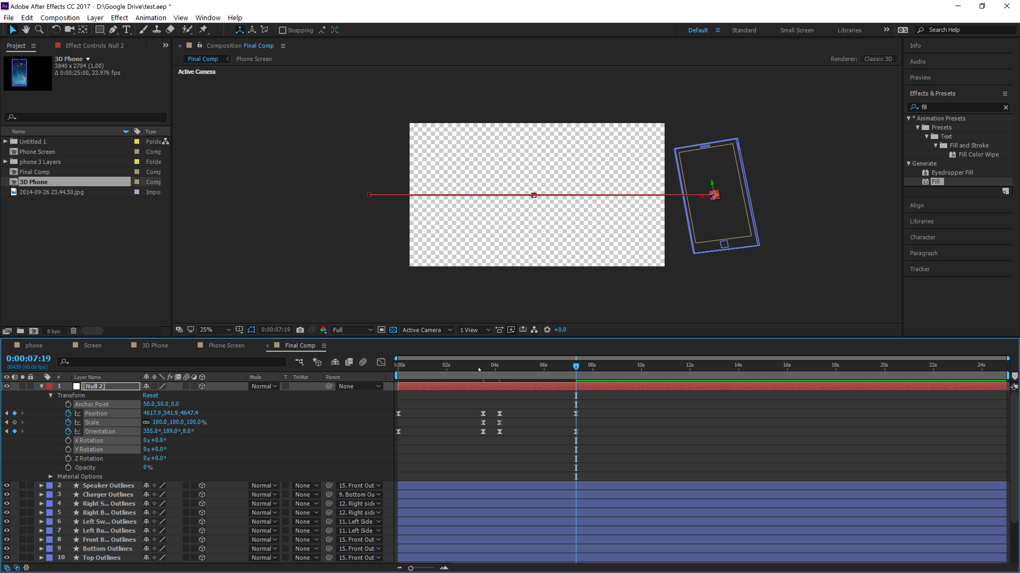
pyautogui.moveTo(575, 365); pyautogui.dragTo(398, 365)
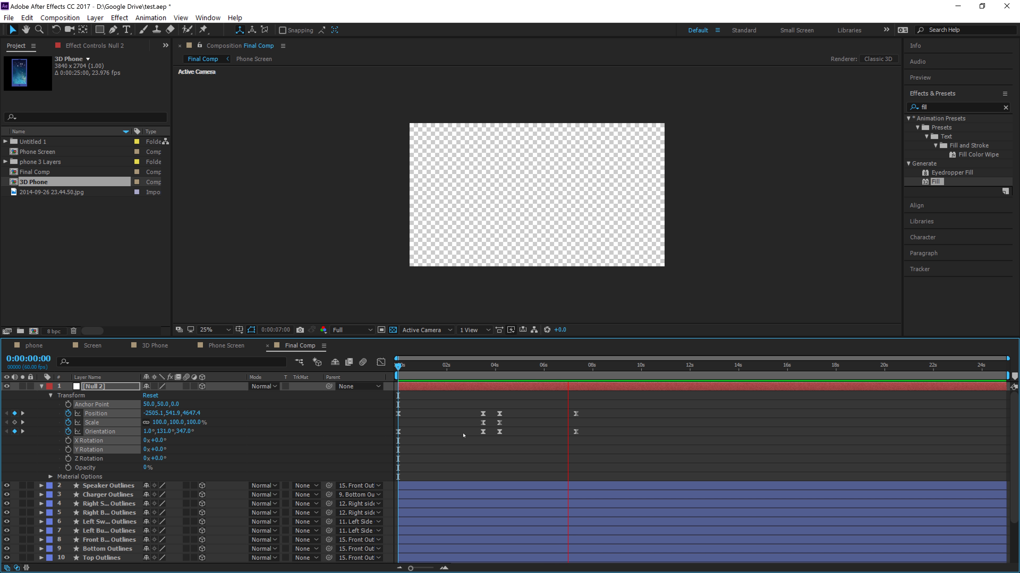
# - Spread Null 2's two middle keyframe sets to about 2.5 and 5.3 seconds, and end the work area just after the last keyframes
pyautogui.moveTo(512, 405); pyautogui.dragTo(479, 437)
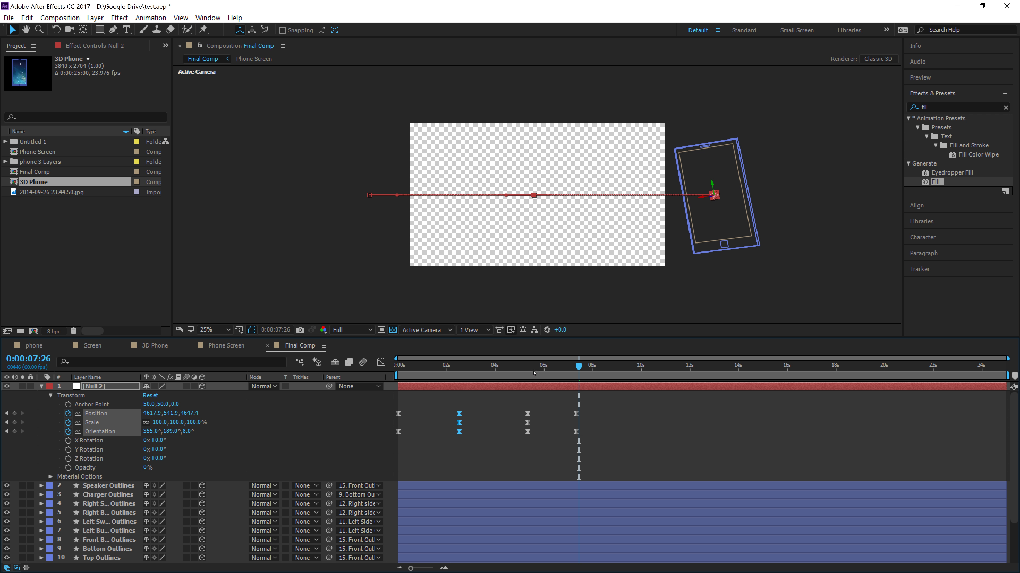
pyautogui.moveTo(581, 367); pyautogui.dragTo(592, 367)
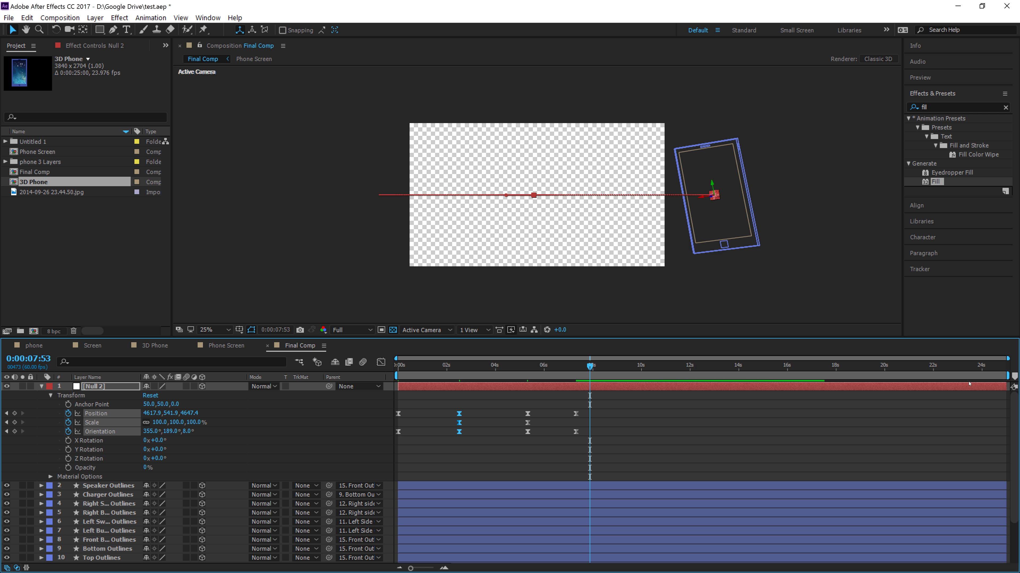
pyautogui.press('n')
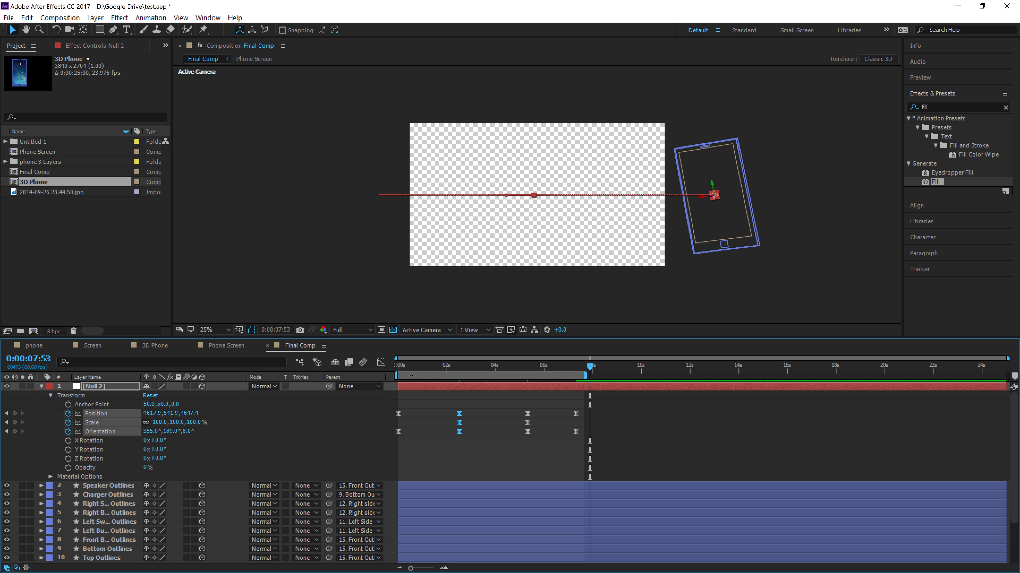
pyautogui.moveTo(413, 367); pyautogui.dragTo(378, 369)
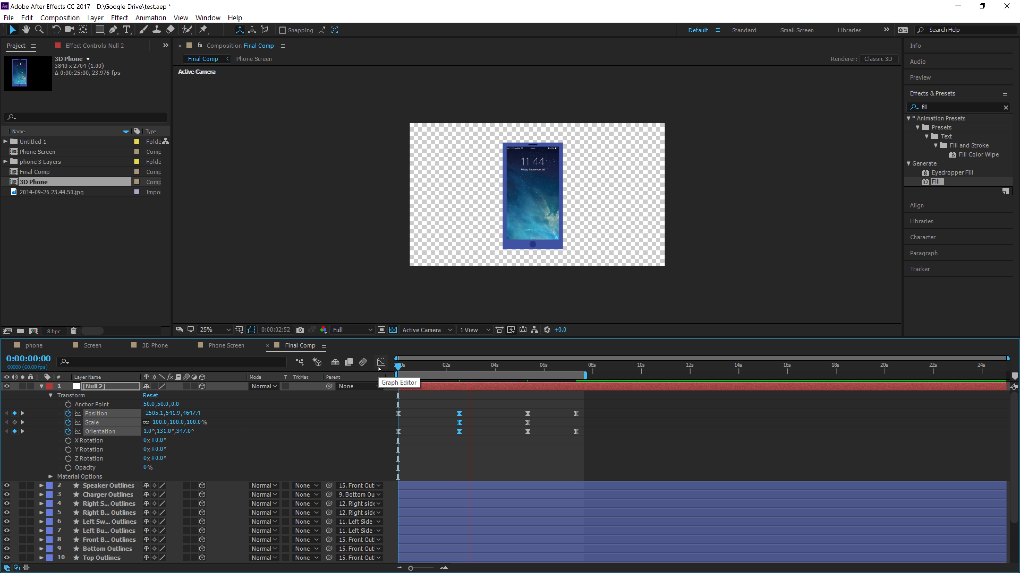
# - Retime Null 2's later keyframe sets to about 1.5, 2.5 and 4.1 seconds and shorten the work area to about 5 seconds
pyautogui.moveTo(509, 404); pyautogui.dragTo(613, 479)
pyautogui.moveTo(527, 432); pyautogui.dragTo(486, 433)
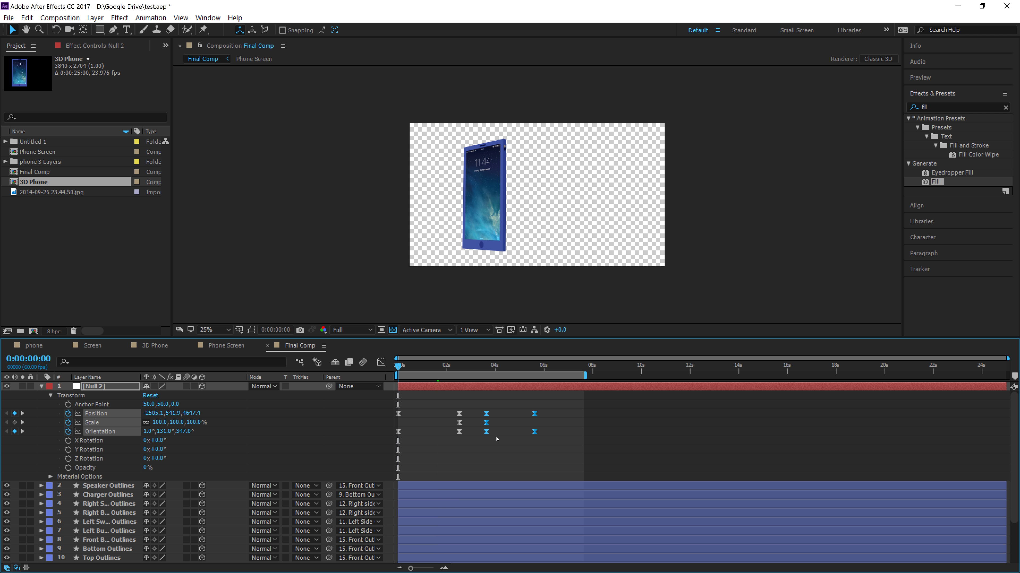
pyautogui.moveTo(431, 406); pyautogui.dragTo(435, 435)
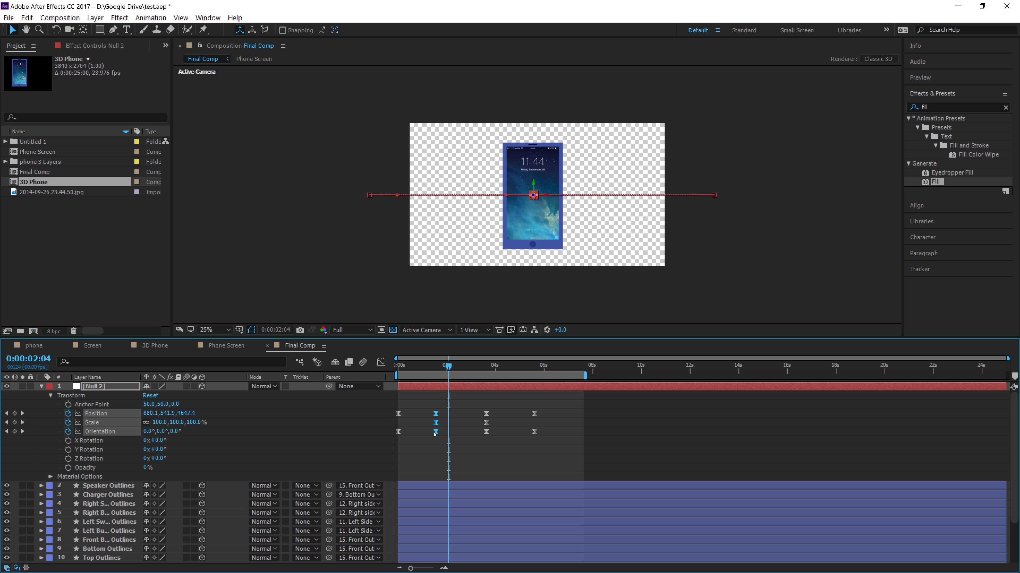
pyautogui.moveTo(505, 403)
pyautogui.mouseDown()
pyautogui.moveTo(478, 461)
pyautogui.moveTo(454, 434)
pyautogui.mouseUp()
pyautogui.moveTo(562, 402); pyautogui.dragTo(491, 426)
pyautogui.moveTo(585, 376); pyautogui.dragTo(520, 401)
pyautogui.click(41, 386)
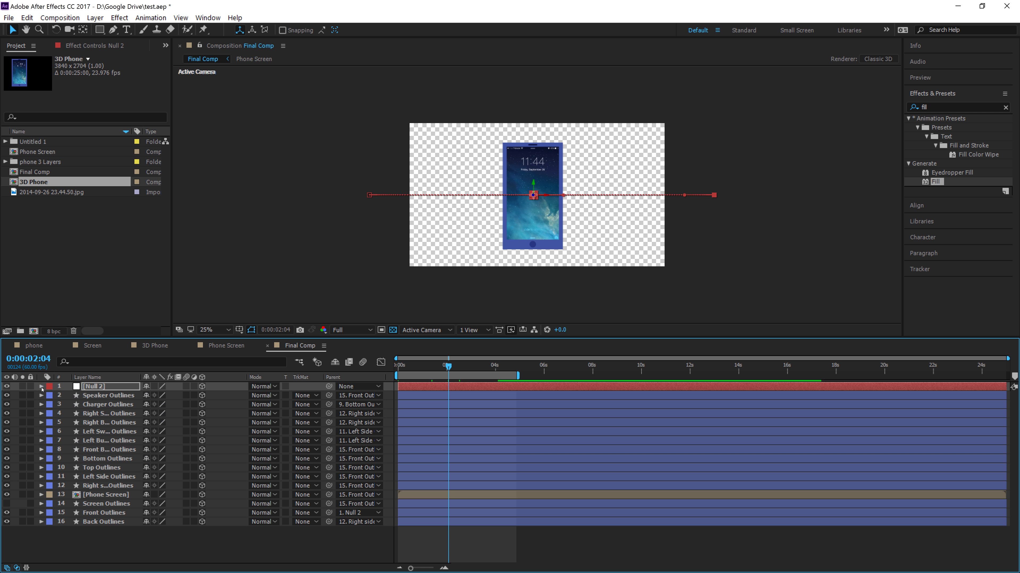
# - Add a dark gray 1920 x 1080 solid to Final Comp and place it beneath all other layers
pyautogui.rightClick(112, 537)
pyautogui.moveTo(225, 419)
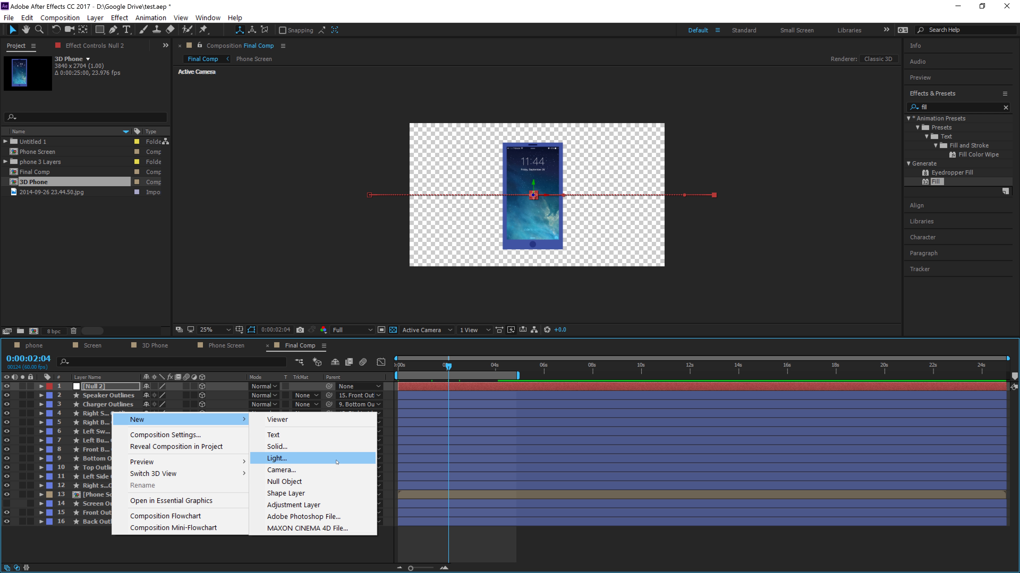
pyautogui.click(335, 449)
pyautogui.click(389, 296)
pyautogui.click(369, 295)
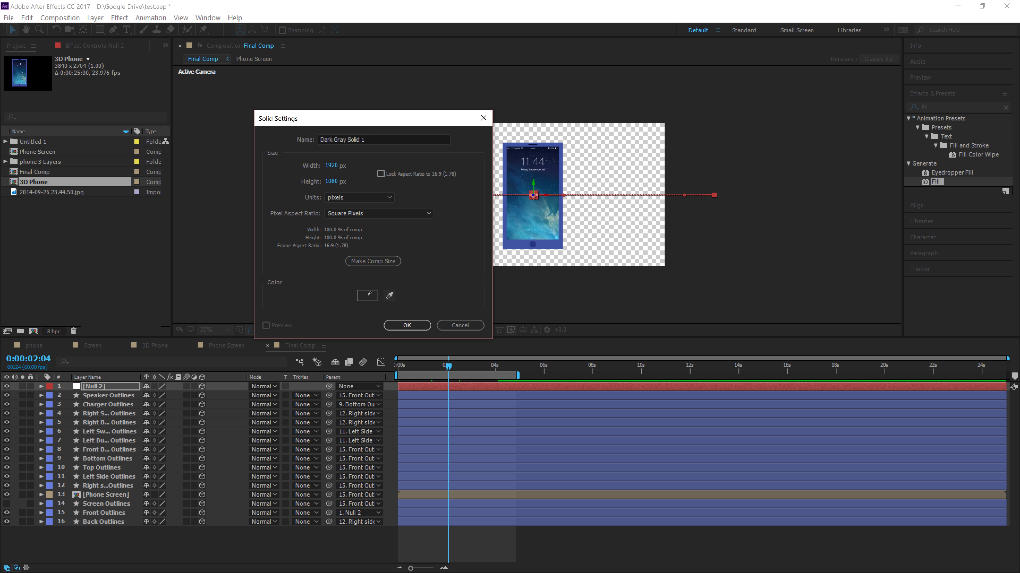
pyautogui.click(421, 325)
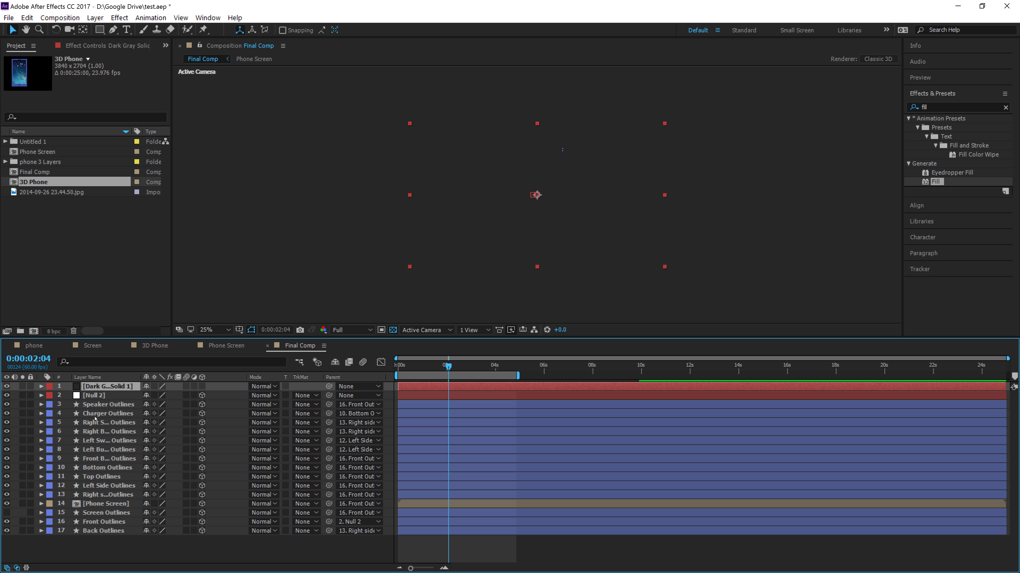
pyautogui.moveTo(108, 388); pyautogui.dragTo(121, 540)
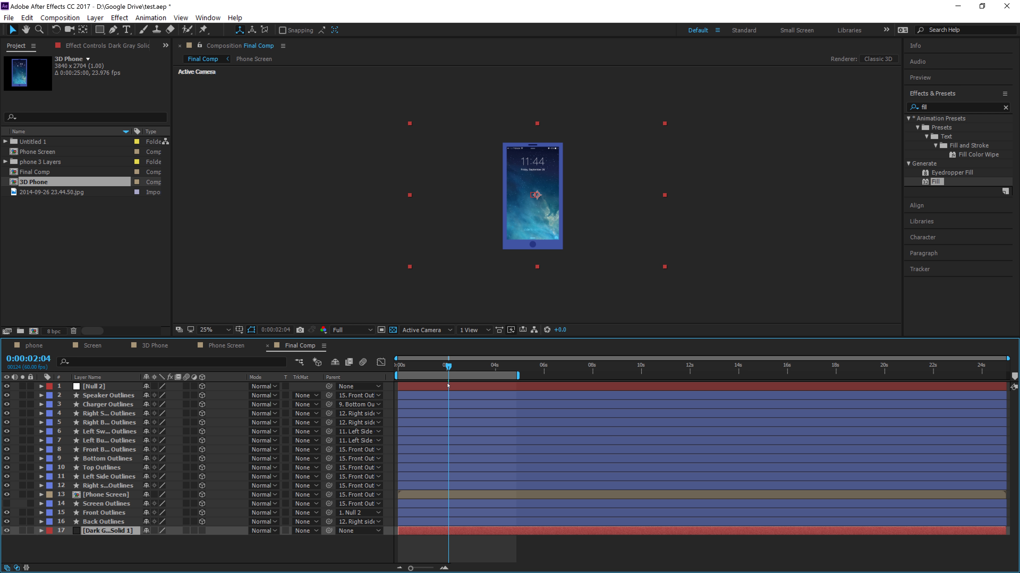
# - Apply a Fill effect in colour 2A2A2A to the background solid and preview the animation
pyautogui.press('Home')
pyautogui.press('.')
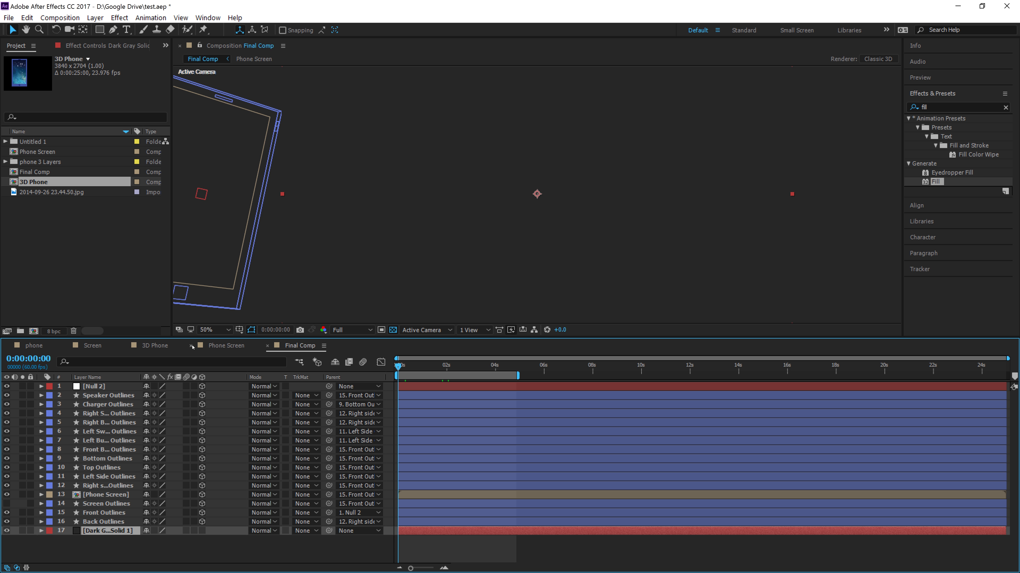
pyautogui.click(215, 331)
pyautogui.click(219, 342)
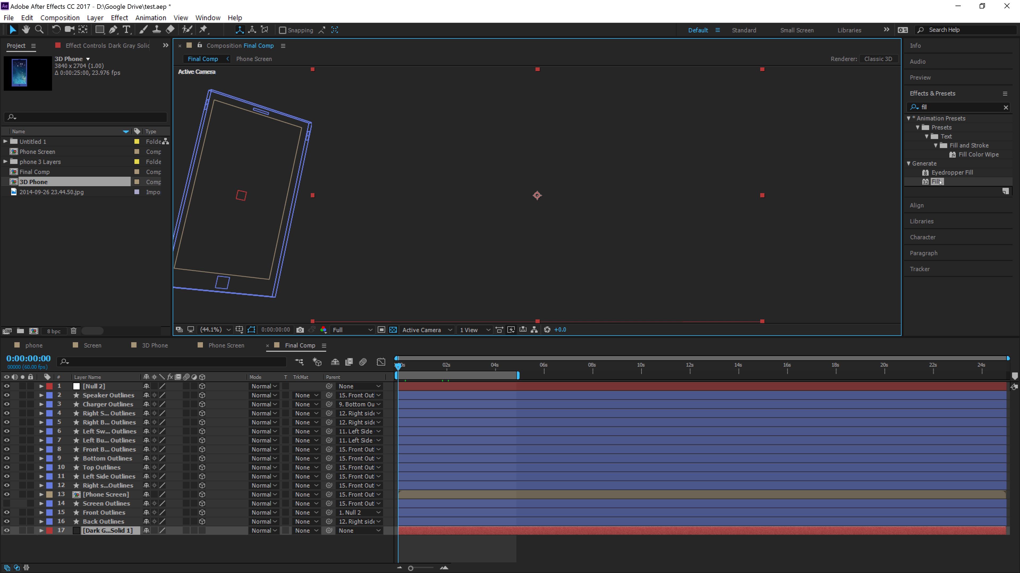
pyautogui.moveTo(939, 182); pyautogui.dragTo(112, 531)
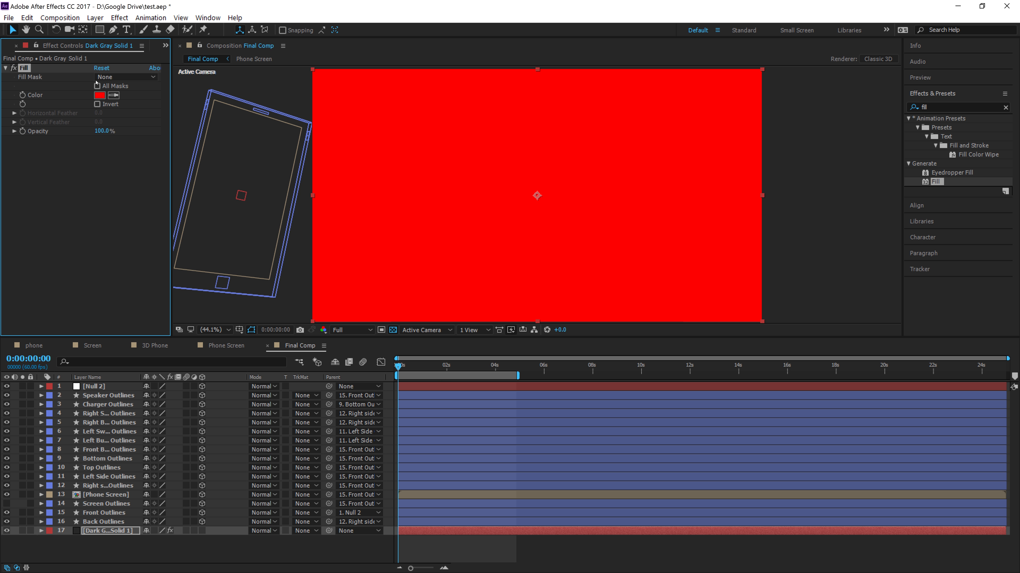
pyautogui.click(99, 95)
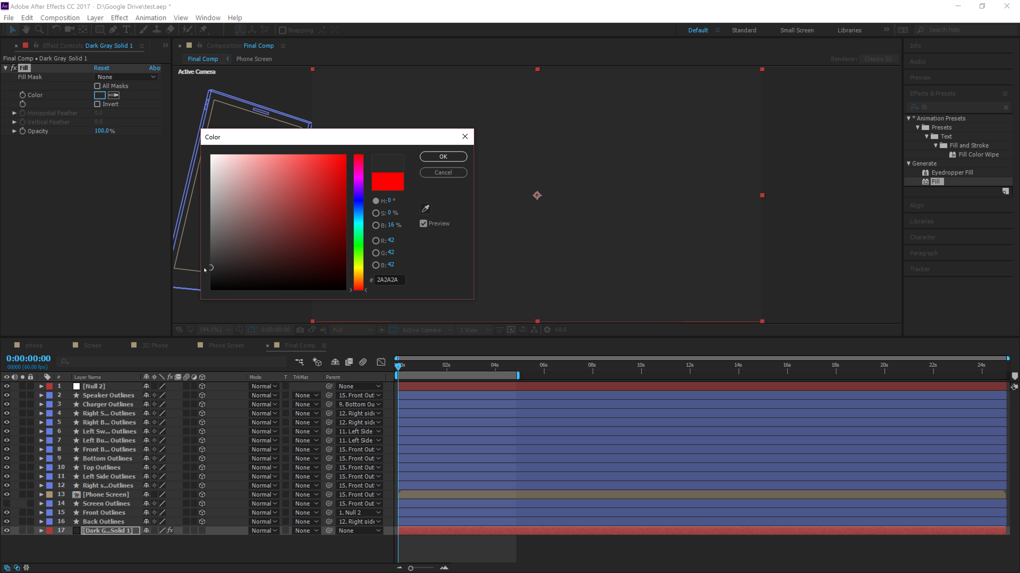
pyautogui.click(443, 156)
pyautogui.click(826, 216)
pyautogui.press('space')
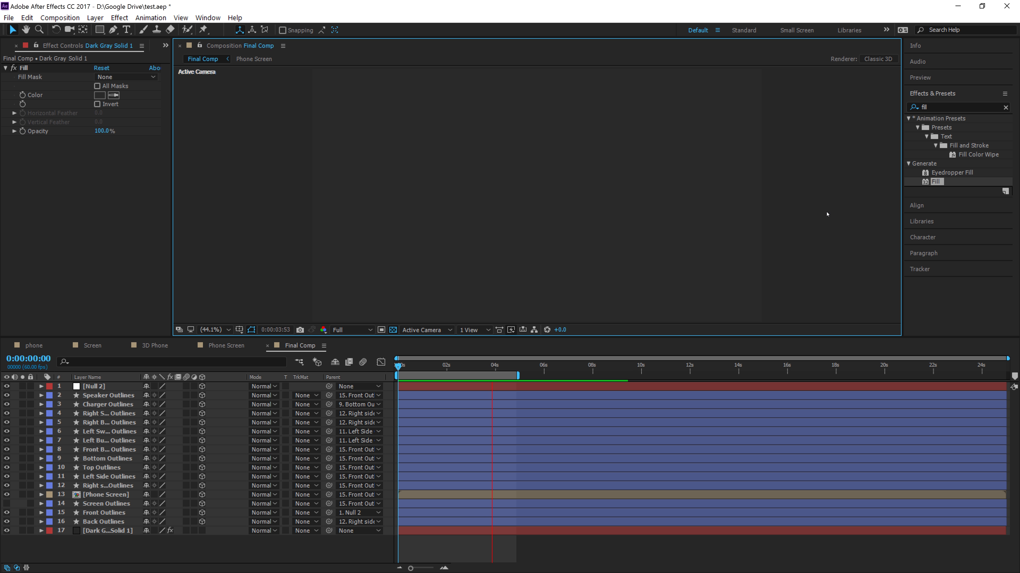
# - Shift the Null 2 layer about 0.3 seconds later and reapply Easy Ease to all its keyframes
pyautogui.click(393, 386)
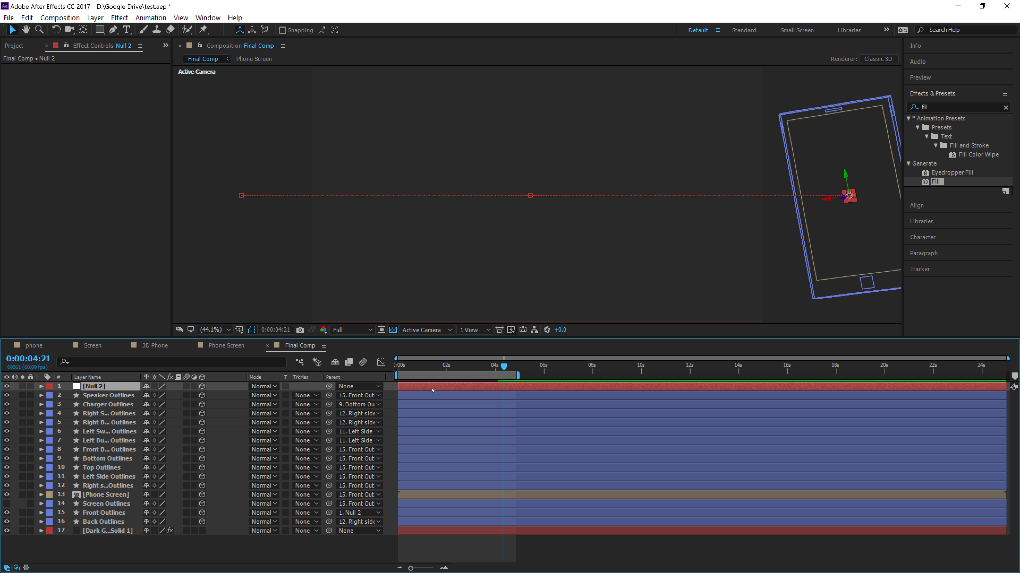
pyautogui.press('u')
pyautogui.moveTo(530, 391); pyautogui.dragTo(399, 421)
pyautogui.keyDown('ctrl'); pyautogui.click(406, 414); pyautogui.keyUp('ctrl')
pyautogui.rightClick(407, 414)
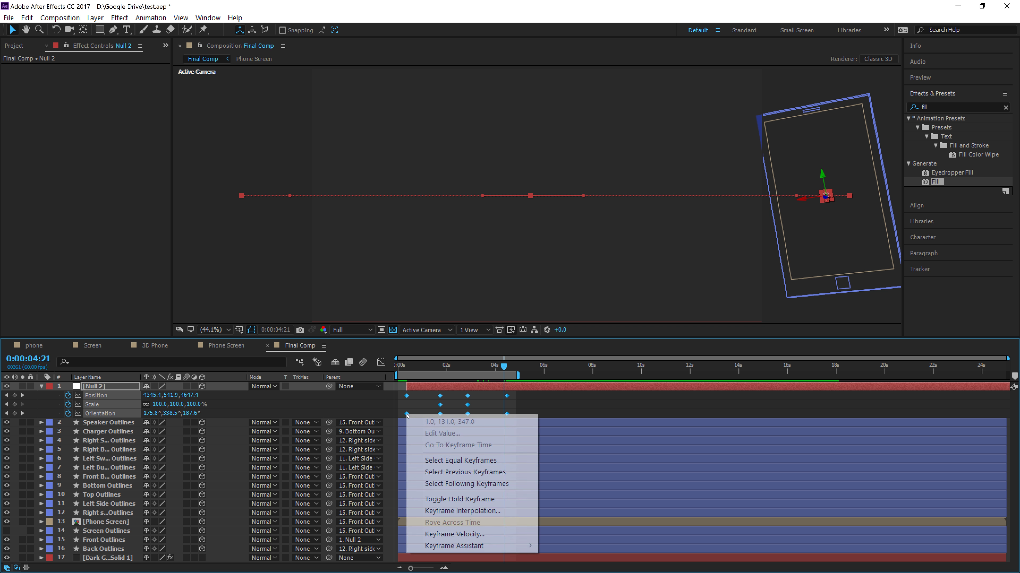
pyautogui.moveTo(481, 546)
pyautogui.click(595, 480)
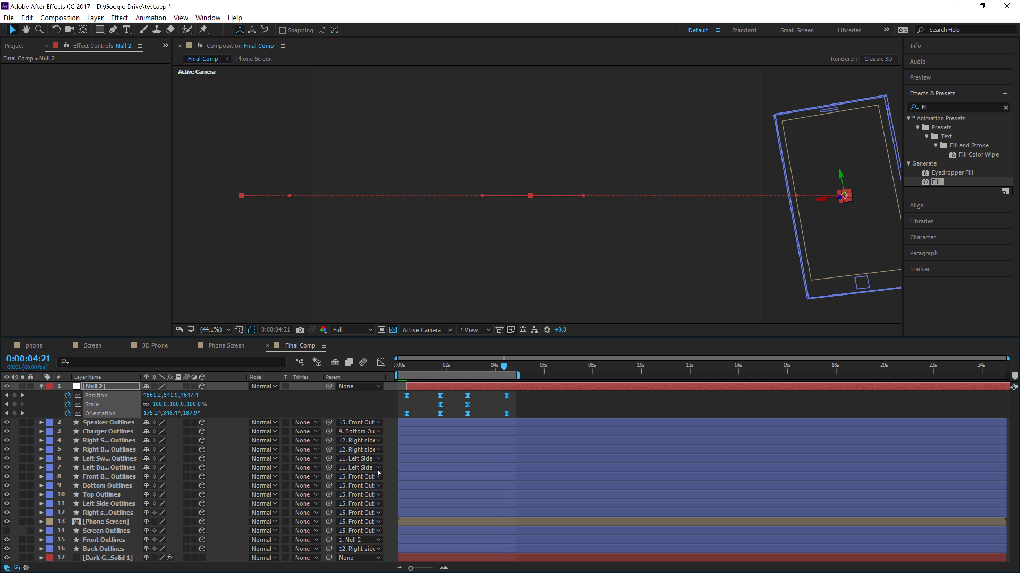
# - Set the background solid's Fill colour to white (FFFFFF)
pyautogui.click(401, 261)
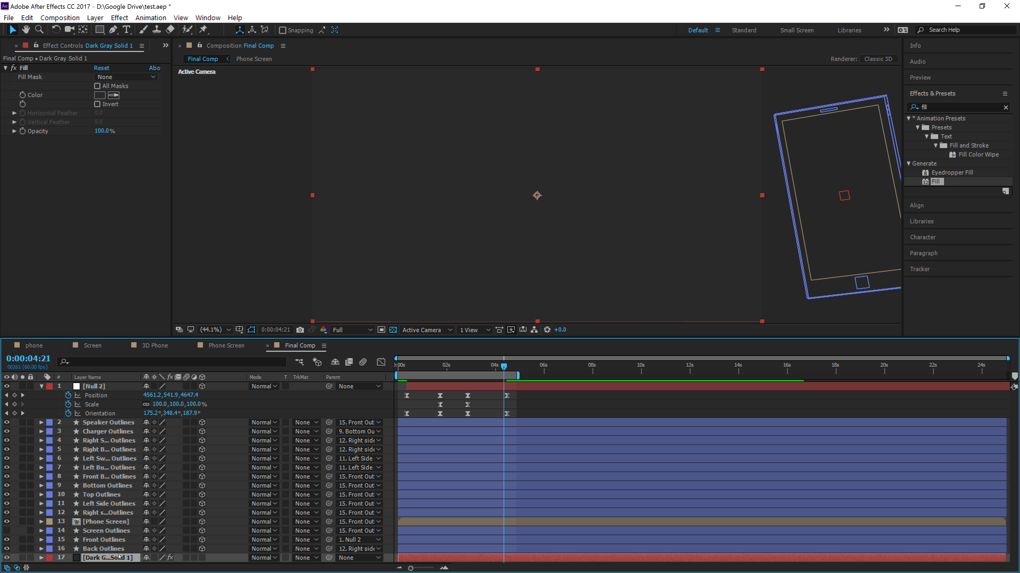
pyautogui.click(99, 95)
pyautogui.moveTo(278, 228); pyautogui.dragTo(189, 147)
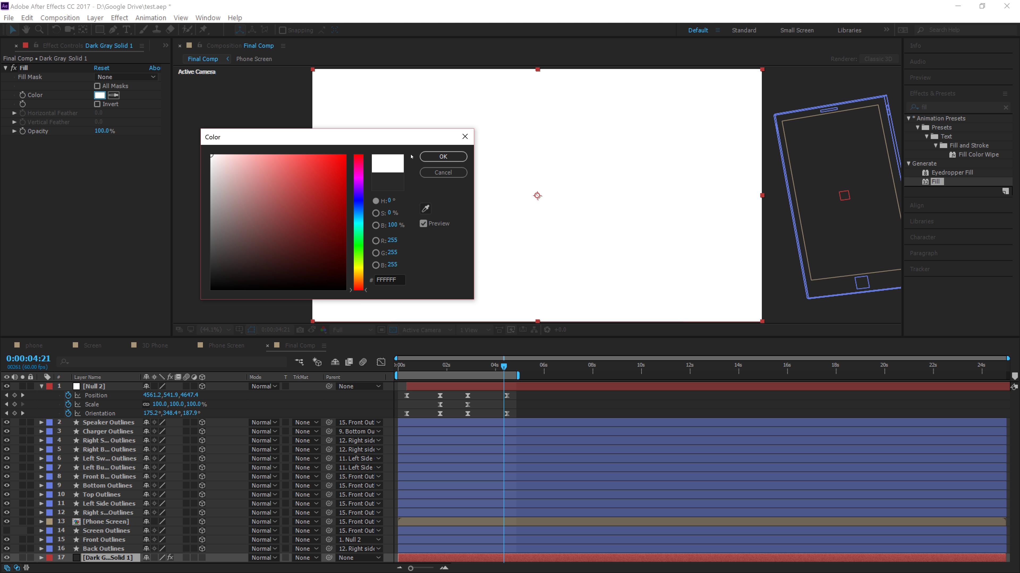
pyautogui.click(442, 156)
# - Nudge Null 2 slightly earlier, move its exit keyframes to about 3.8 seconds and end the work area at about 4.3 seconds
pyautogui.click(434, 366)
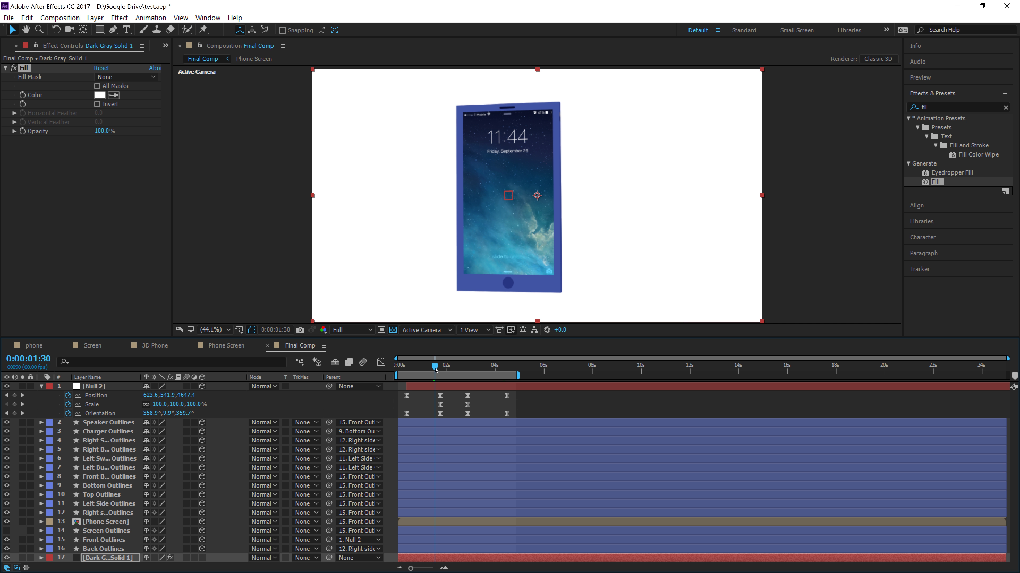
pyautogui.moveTo(435, 367); pyautogui.dragTo(415, 384)
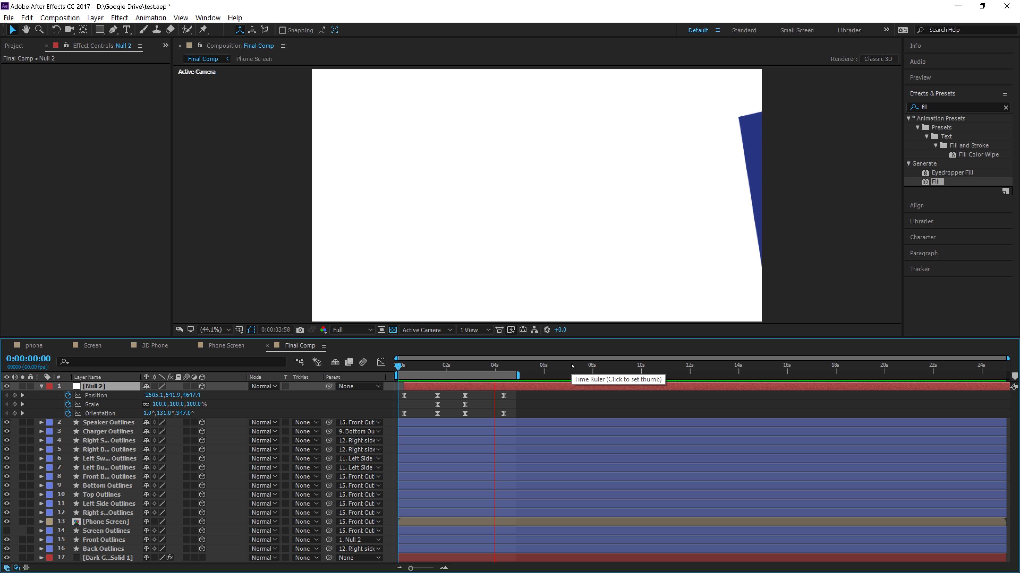
pyautogui.press('space')
pyautogui.moveTo(504, 396); pyautogui.dragTo(477, 382)
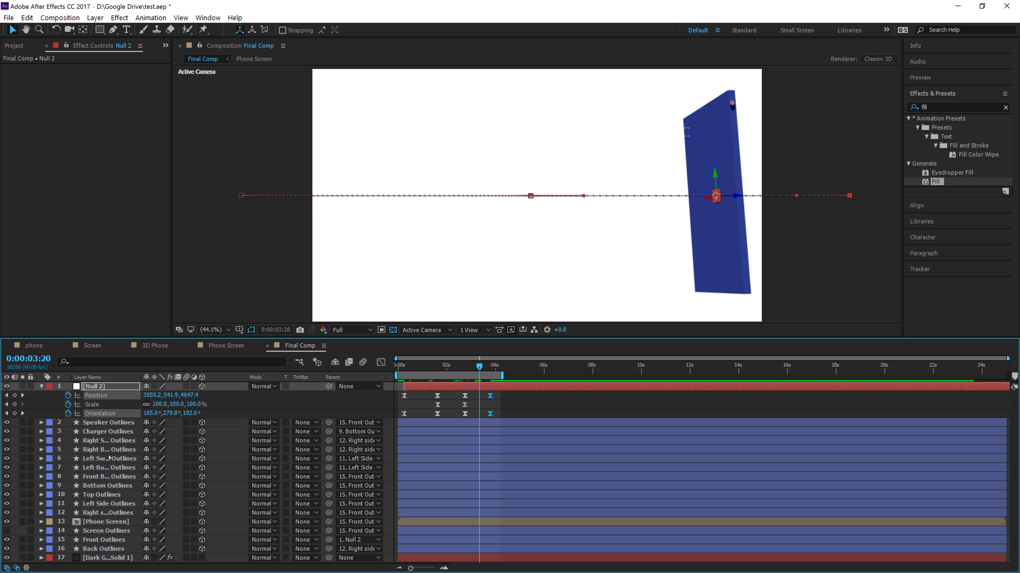
# - Sample the phone's dark blue as the background solid's Fill colour and preview the animation
pyautogui.click(119, 550)
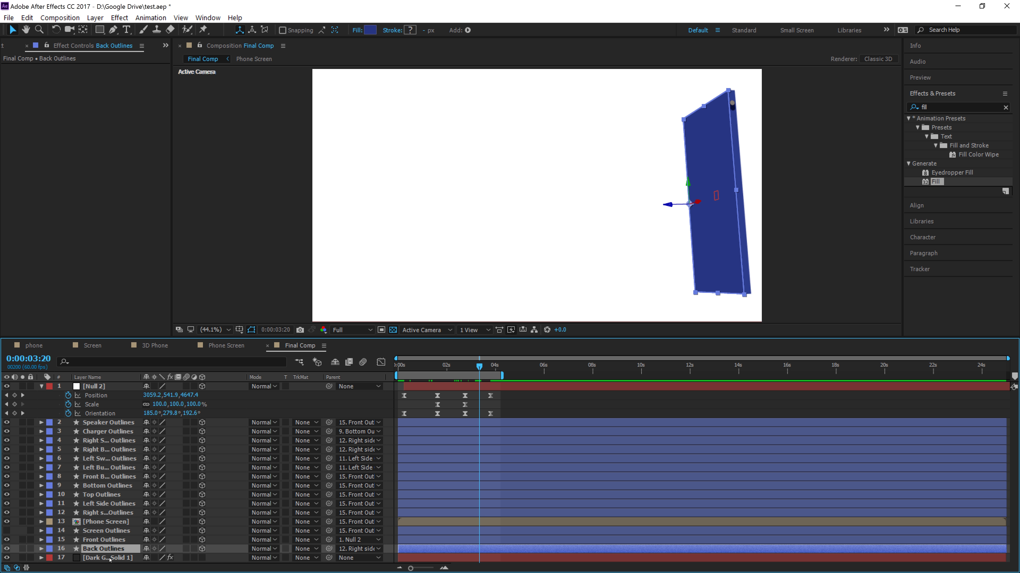
pyautogui.click(110, 559)
pyautogui.click(113, 95)
pyautogui.click(717, 189)
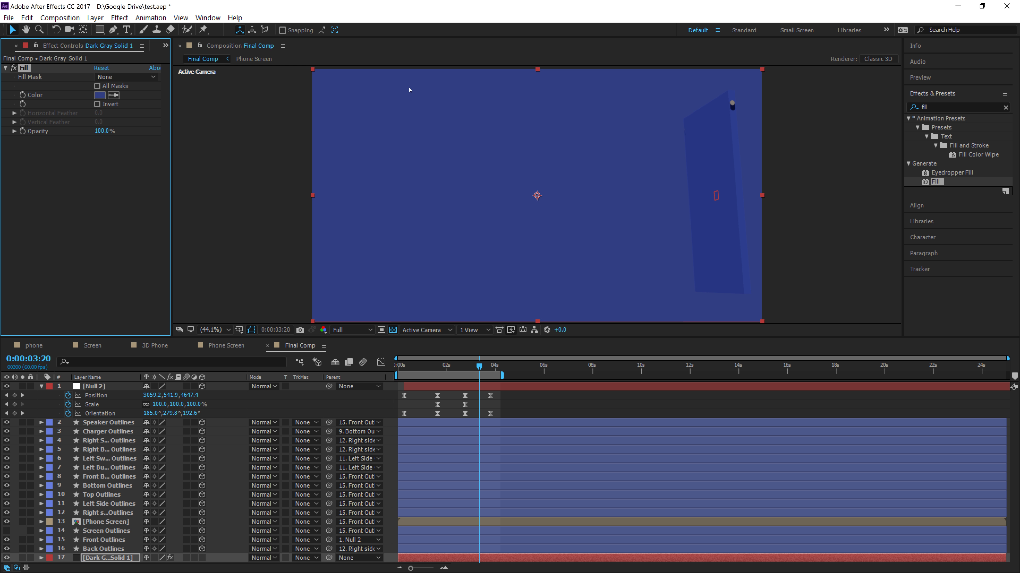
pyautogui.press('space')
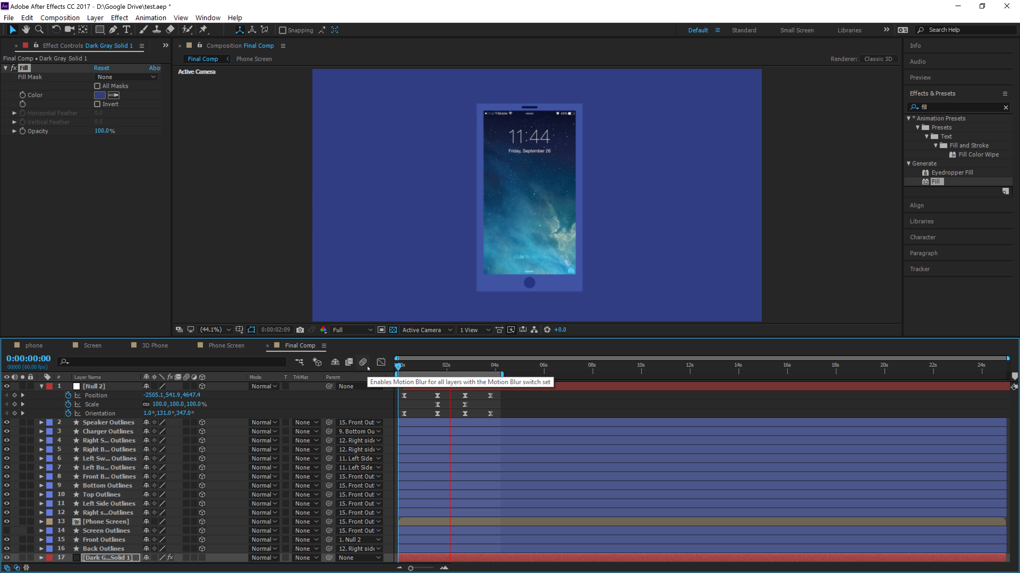
pyautogui.press('space')
# - Open the Phone Screen composition at 0:00:02:18 and add a full-size solid coloured orange (DF5F0A) above the lock screen image
pyautogui.click(454, 366)
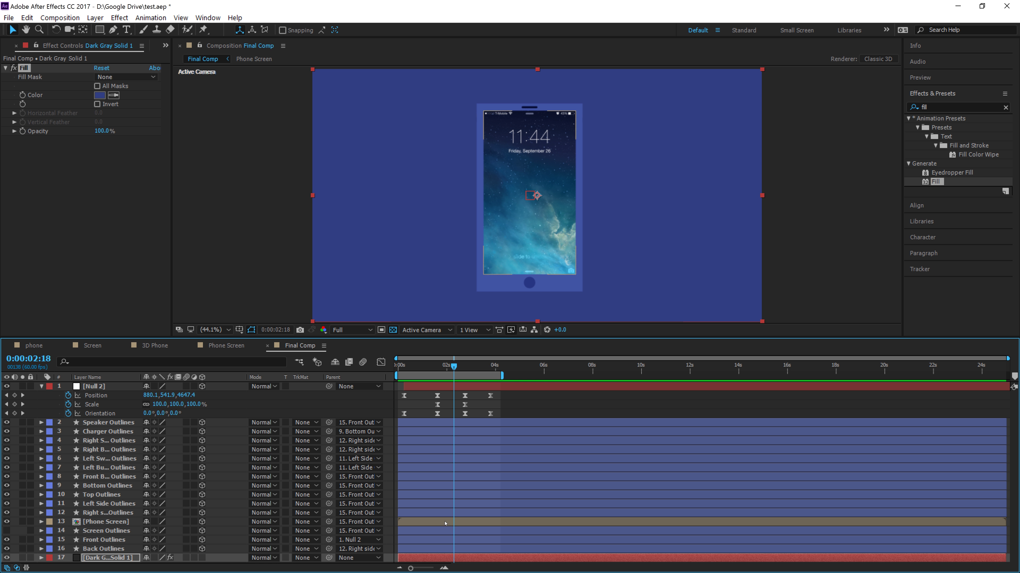
pyautogui.doubleClick(433, 522)
pyautogui.rightClick(140, 439)
pyautogui.moveTo(177, 448)
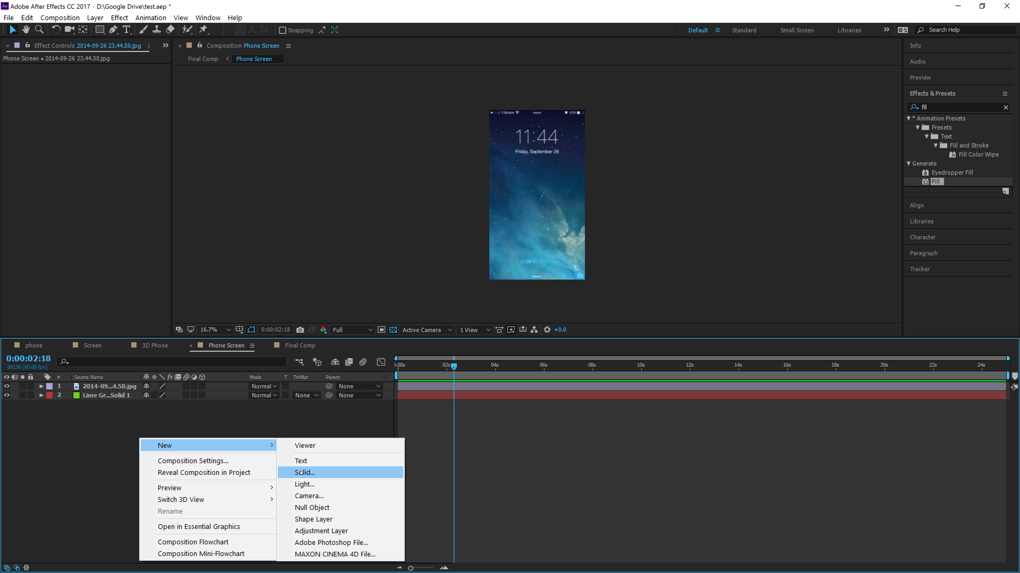
pyautogui.click(305, 474)
pyautogui.click(367, 296)
pyautogui.moveTo(298, 230)
pyautogui.mouseDown()
pyautogui.moveTo(336, 170)
pyautogui.moveTo(301, 188)
pyautogui.mouseUp()
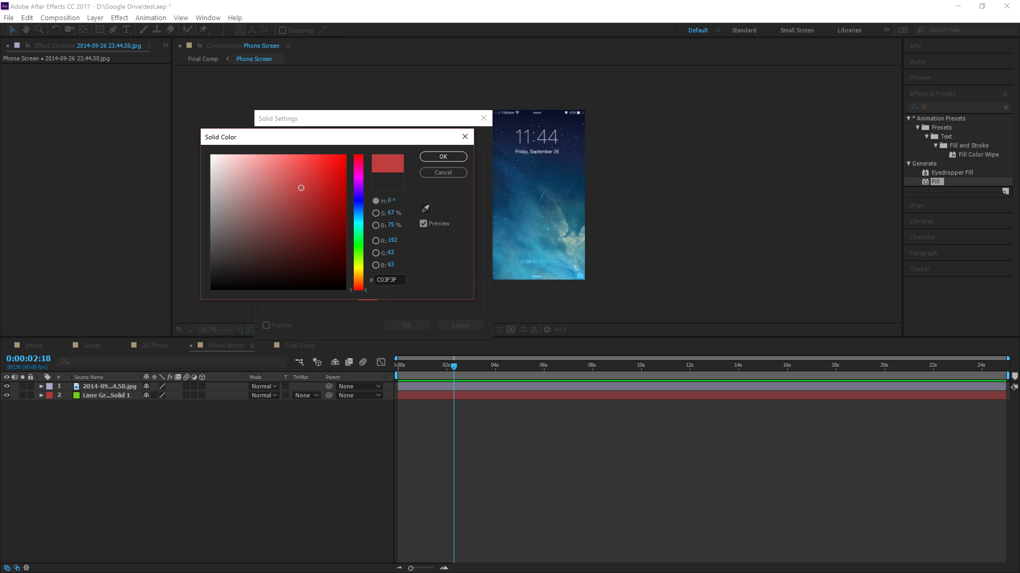
pyautogui.click(443, 157)
pyautogui.click(367, 296)
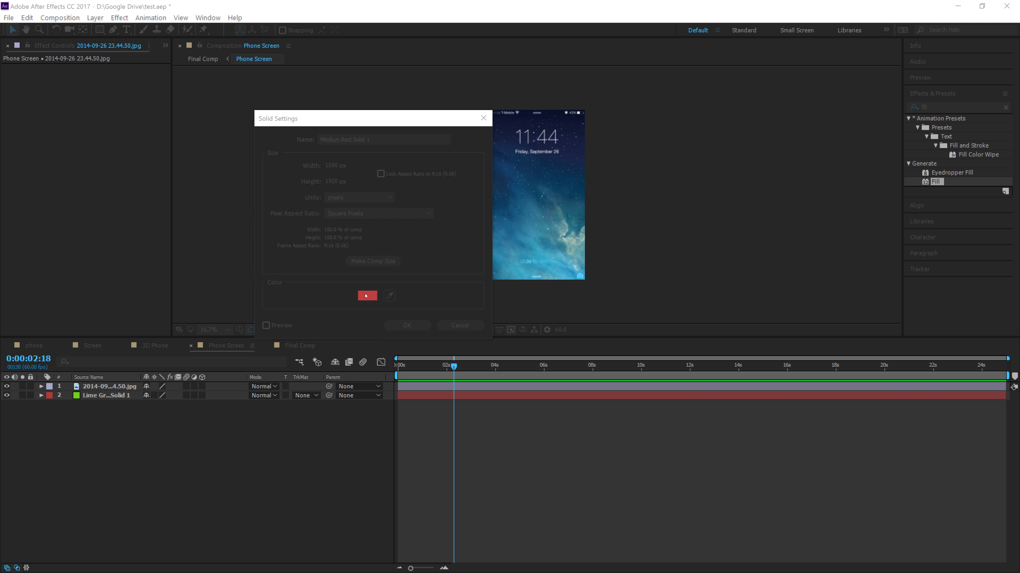
pyautogui.moveTo(359, 287)
pyautogui.mouseDown()
pyautogui.moveTo(359, 261)
pyautogui.moveTo(372, 281)
pyautogui.mouseUp()
pyautogui.moveTo(329, 177); pyautogui.dragTo(339, 172)
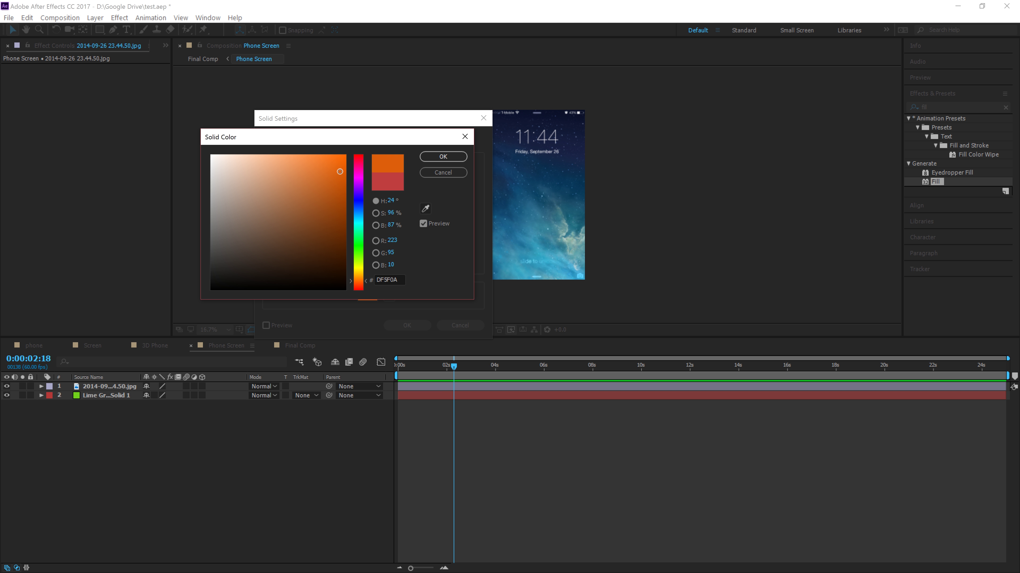
pyautogui.click(437, 156)
pyautogui.click(413, 329)
# - Keyframe the orange solid's Position at 540, 960 at 0:00:02:18 and off-screen at -622, 960 at 0:00:01:33
pyautogui.press('p')
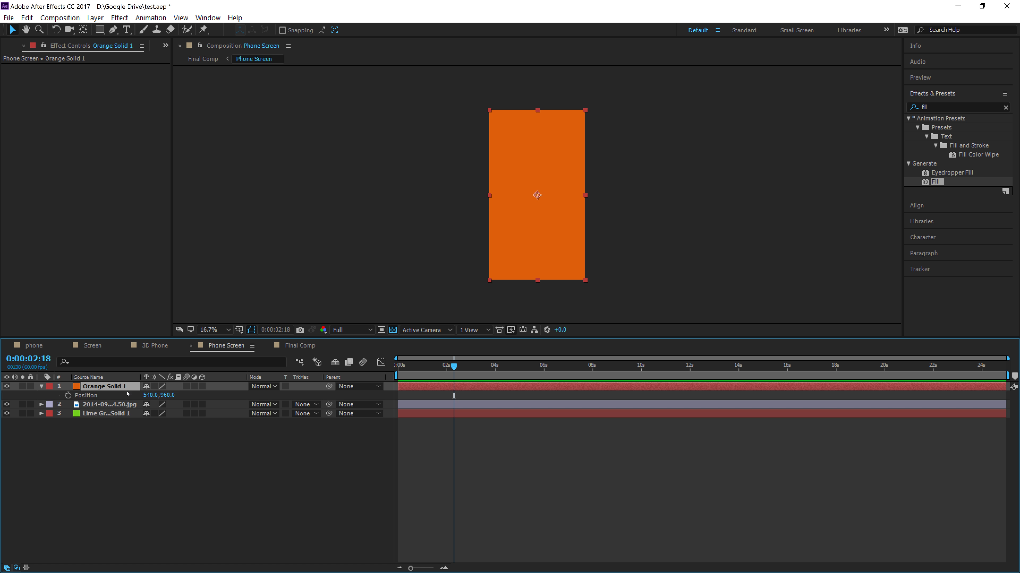
pyautogui.click(68, 395)
pyautogui.moveTo(454, 366); pyautogui.dragTo(436, 368)
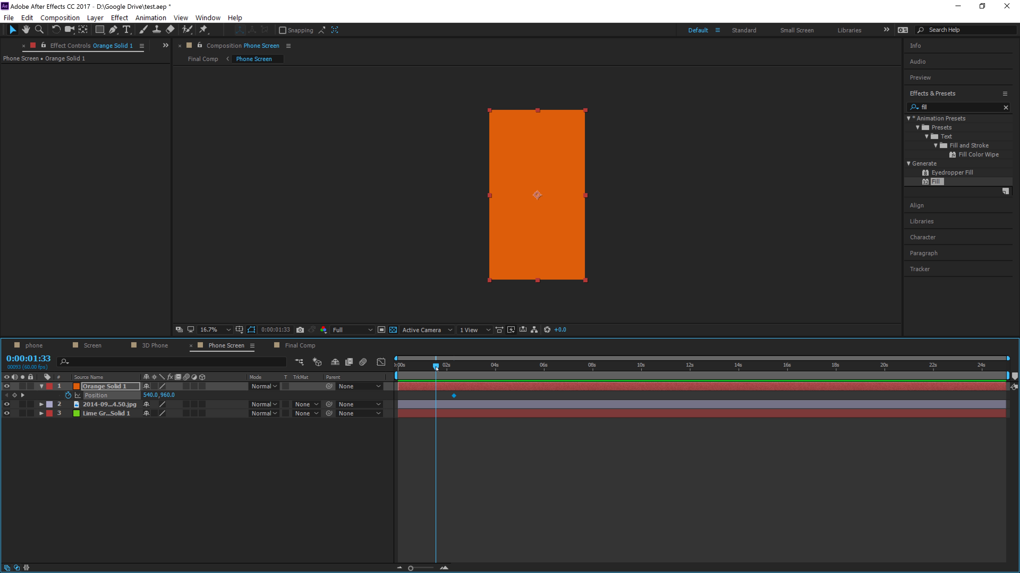
pyautogui.moveTo(160, 396); pyautogui.dragTo(130, 395)
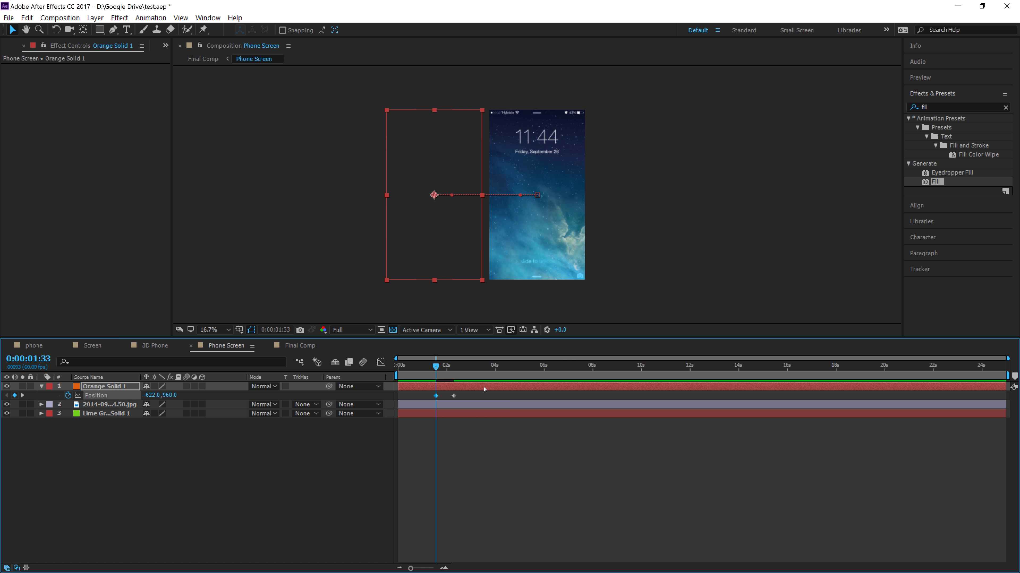
# - Apply Easy Ease to the orange solid's Position keyframes and move the end keyframe earlier to about 2 seconds
pyautogui.rightClick(437, 395)
pyautogui.moveTo(543, 525)
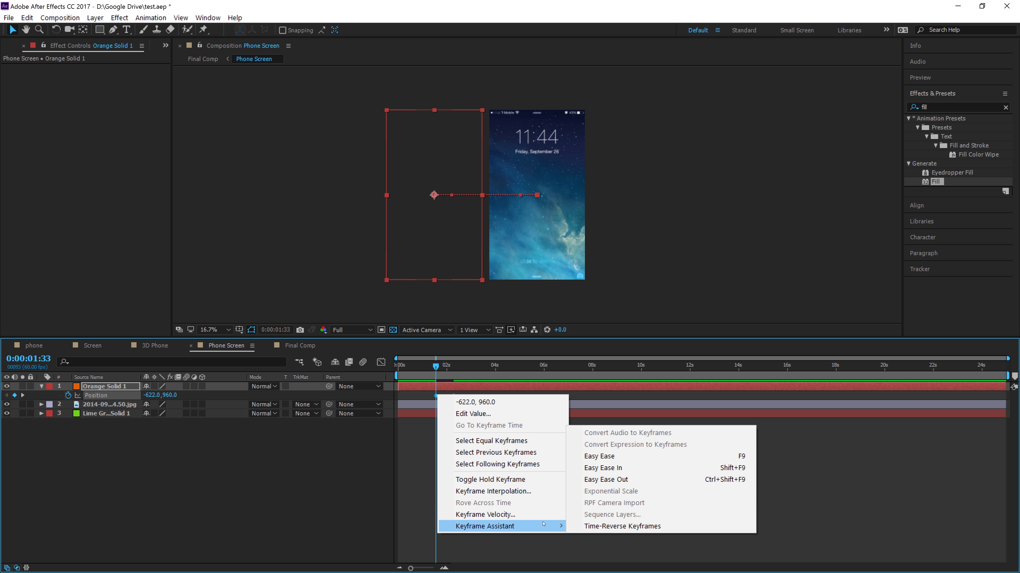
pyautogui.click(599, 456)
pyautogui.click(453, 396)
pyautogui.moveTo(453, 396); pyautogui.dragTo(447, 395)
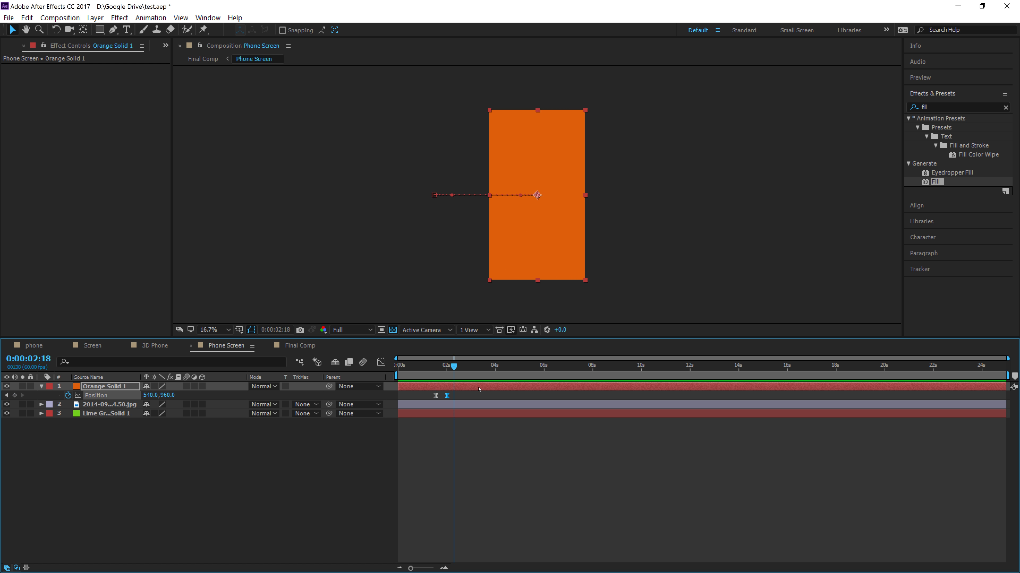
# - Return to Final Comp and preview the phone animation with the orange screen transition from the beginning
pyautogui.moveTo(447, 395); pyautogui.dragTo(398, 365)
pyautogui.click(202, 59)
pyautogui.press('space')
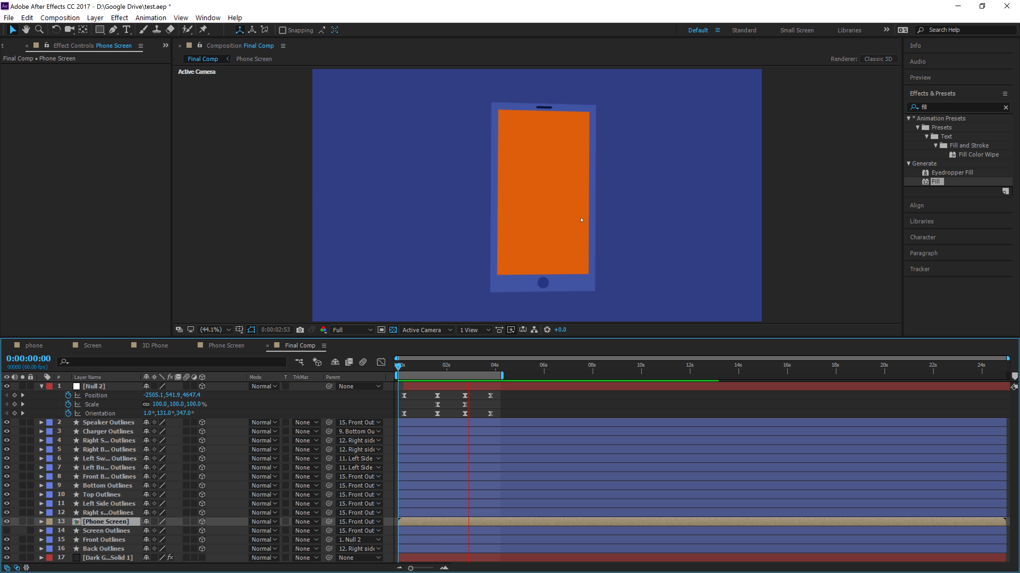
pyautogui.press('space')
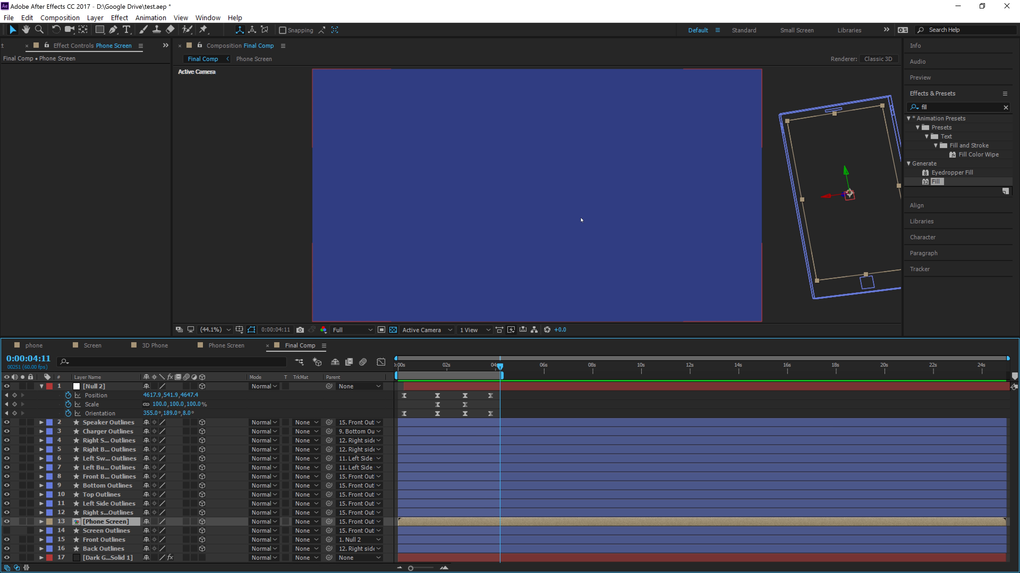